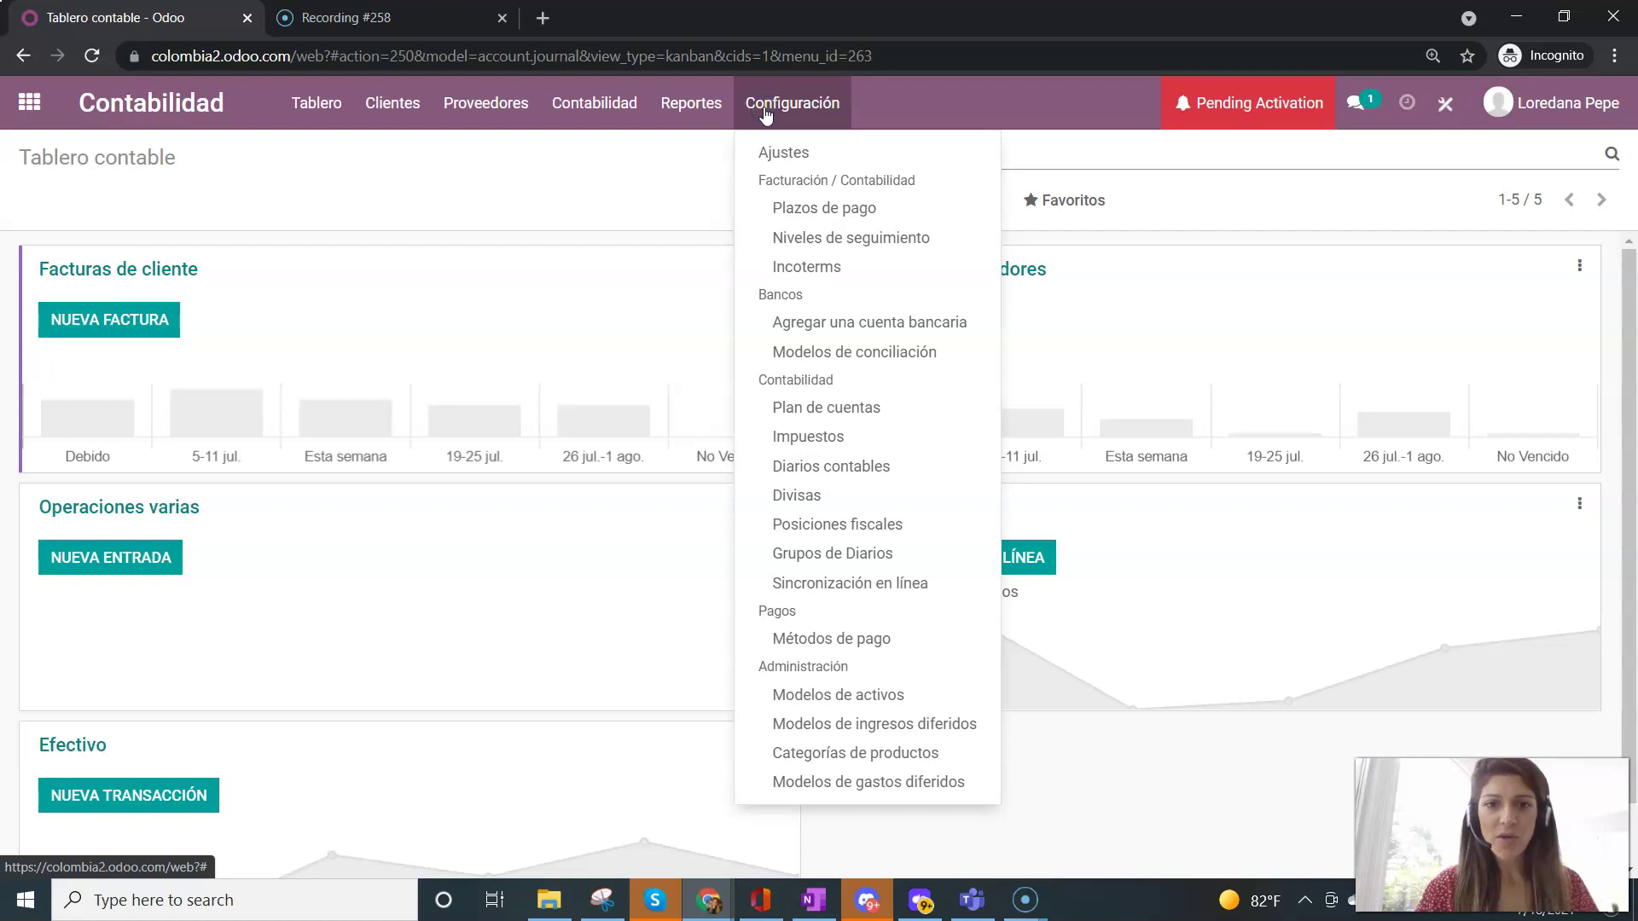
- Open the Plan de cuentas list showing the 375 active accounts with codes, names and types
click(845, 409)
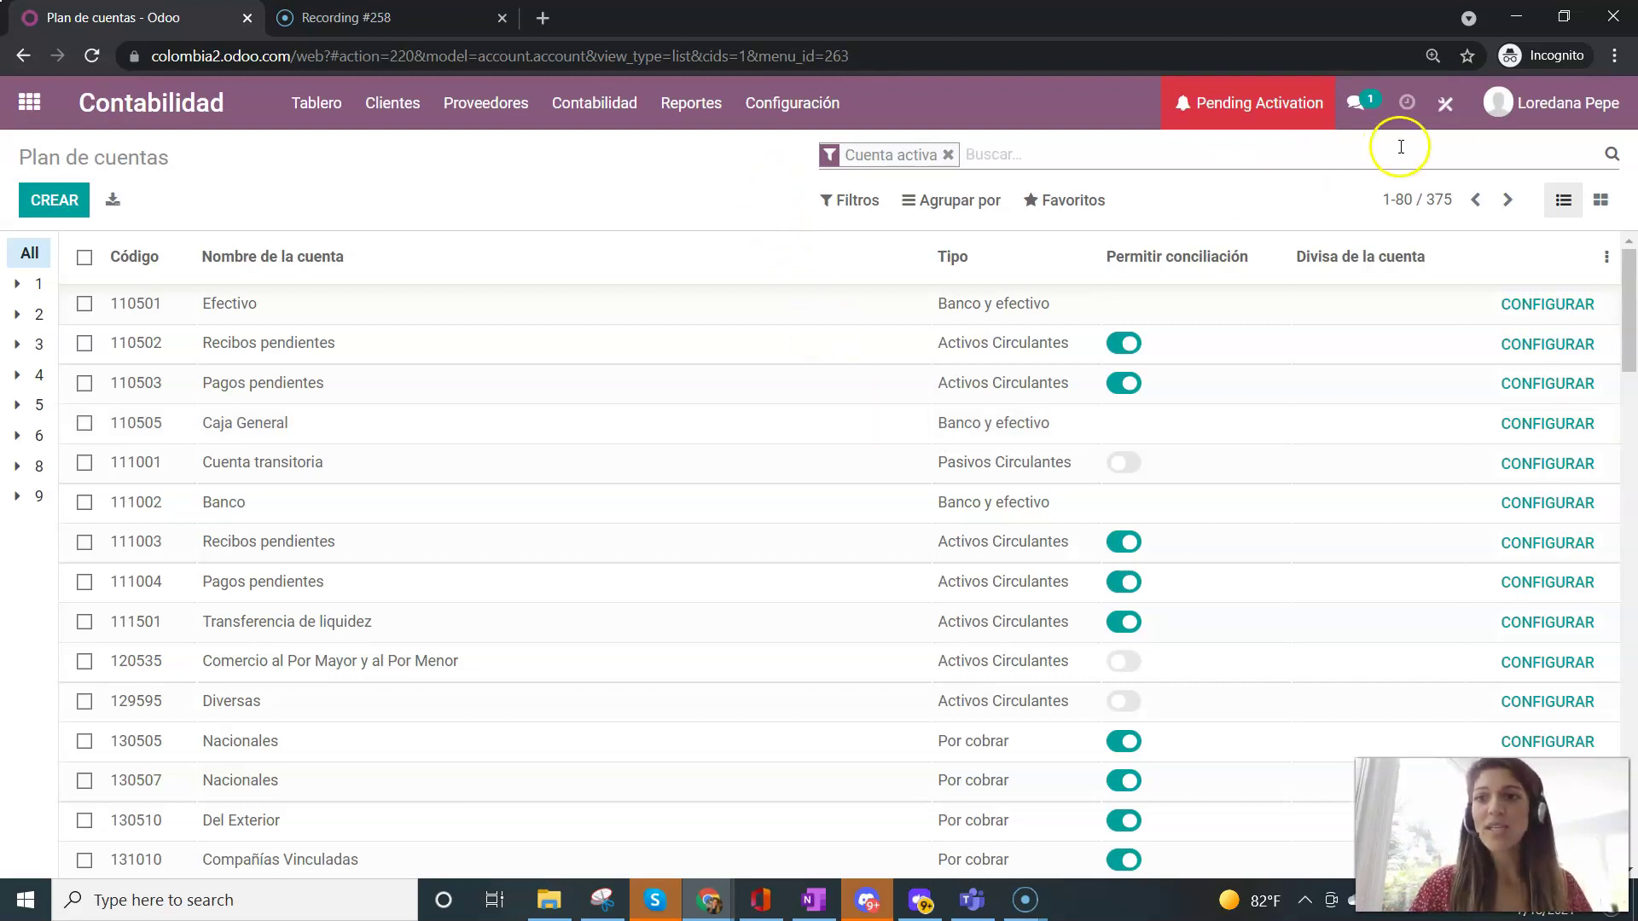
drag(1453, 203, 1427, 204)
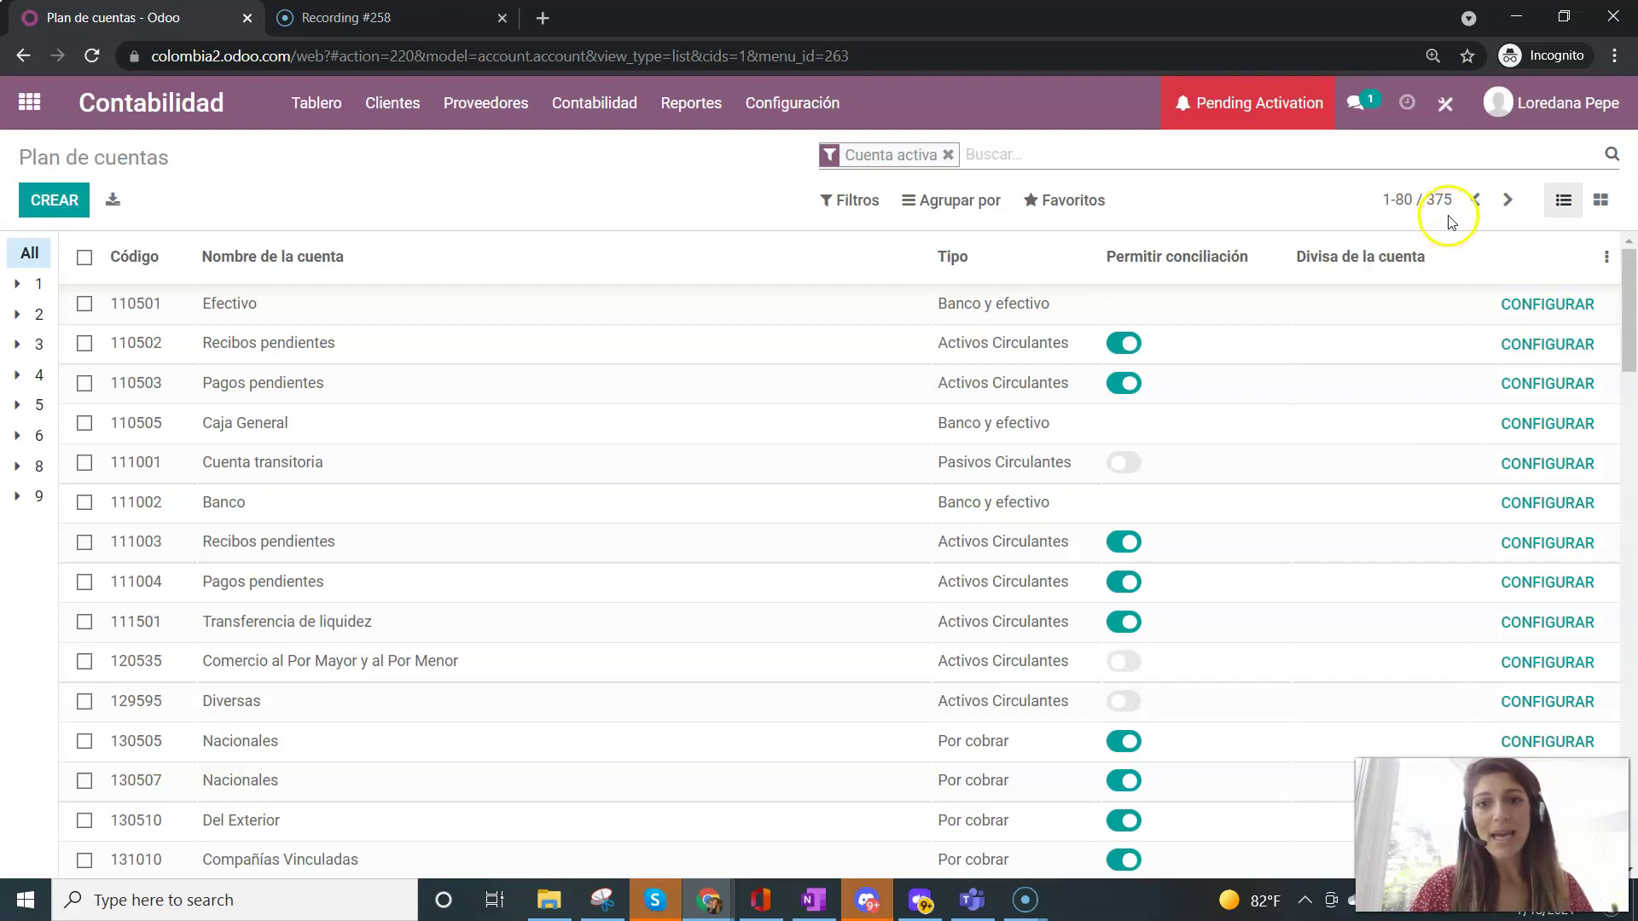
drag(1630, 298, 1632, 247)
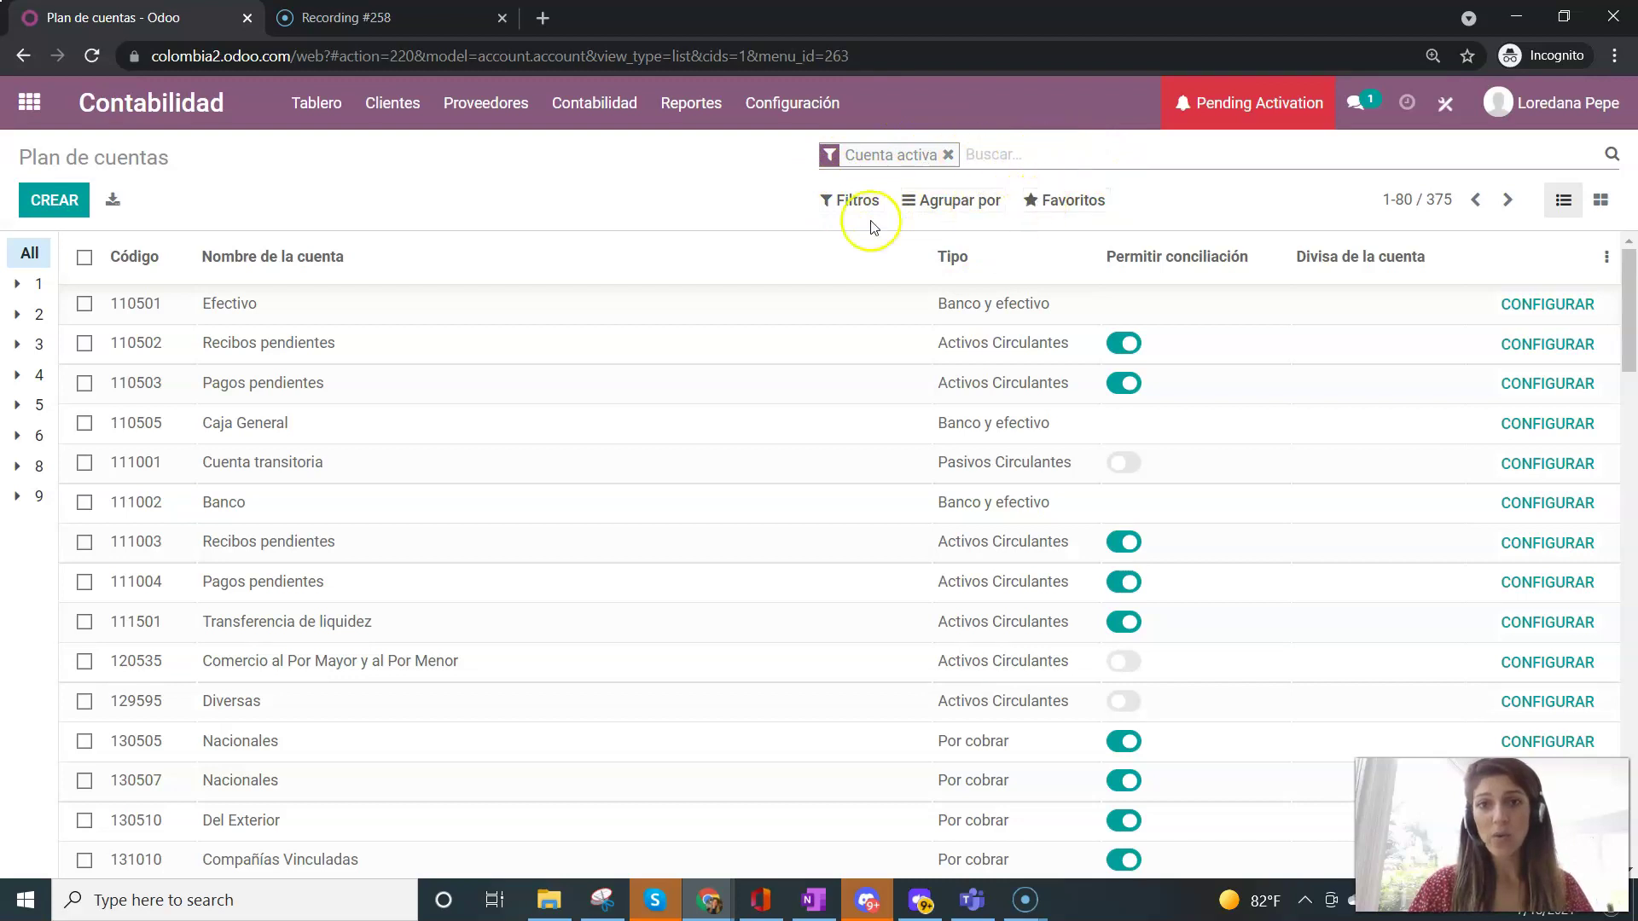
- Group the chart of accounts by Tipo de cuenta
click(979, 200)
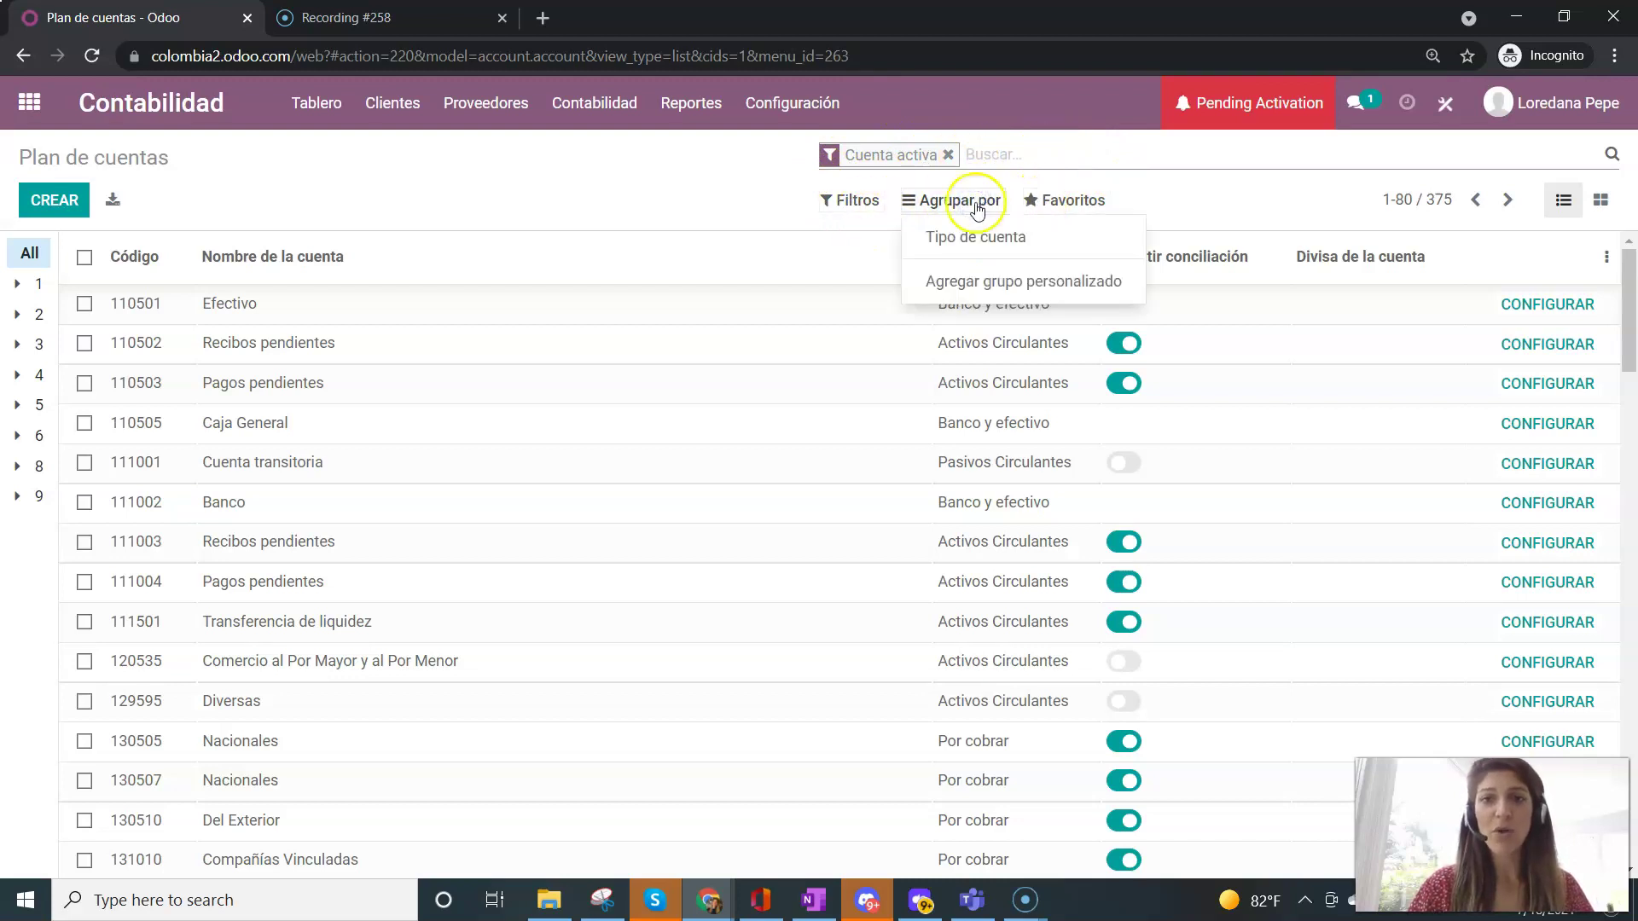
click(994, 239)
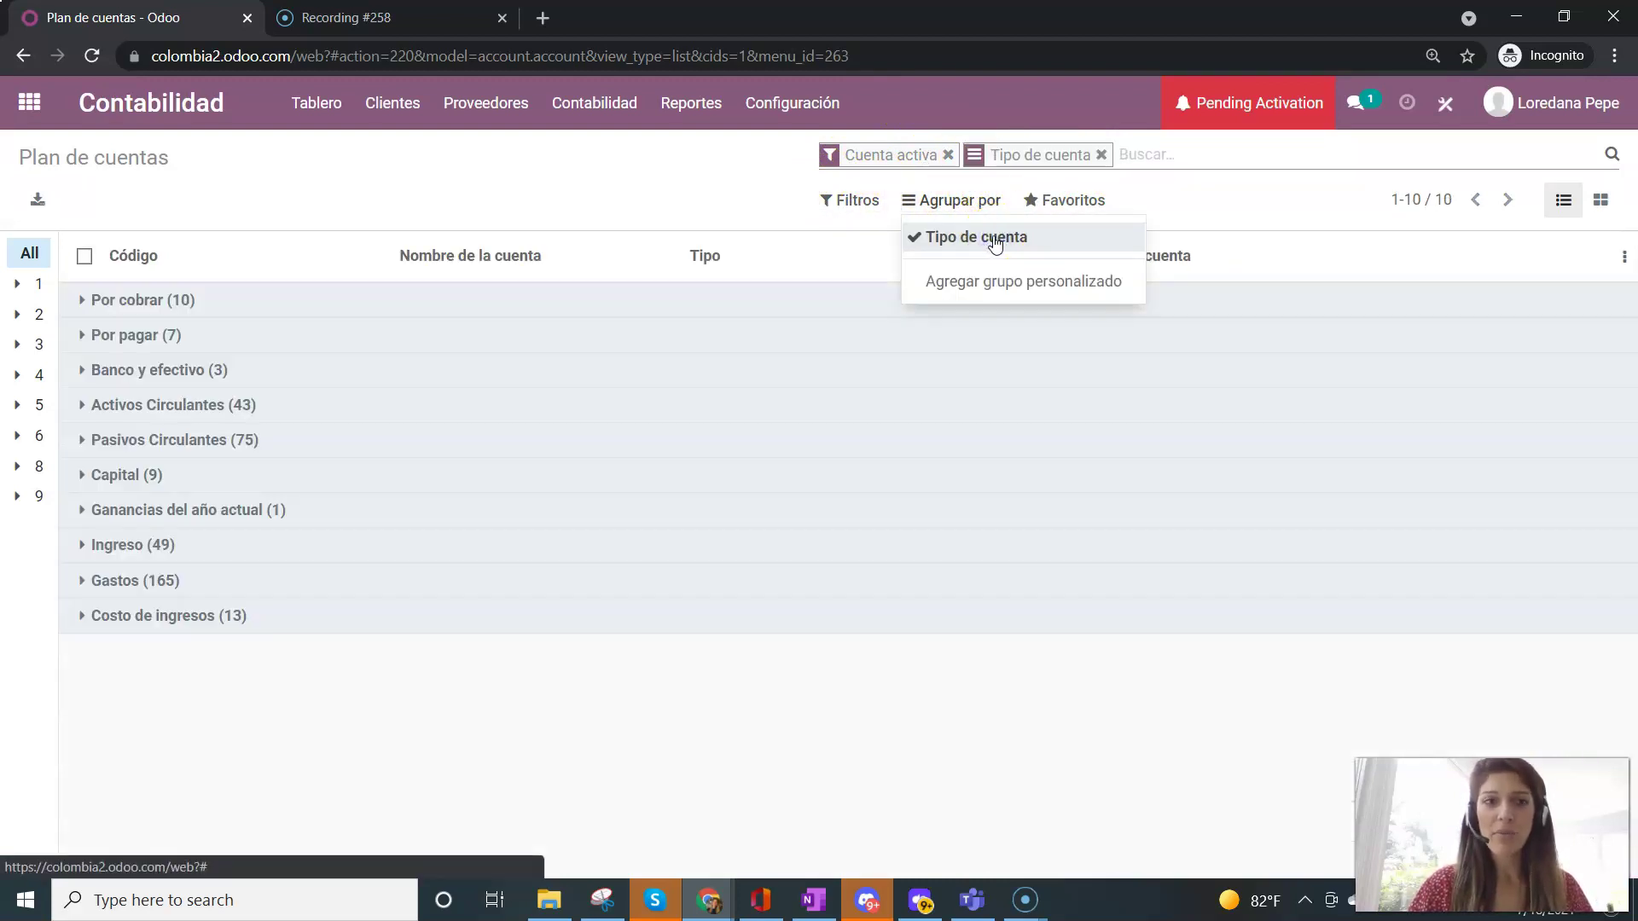
click(546, 176)
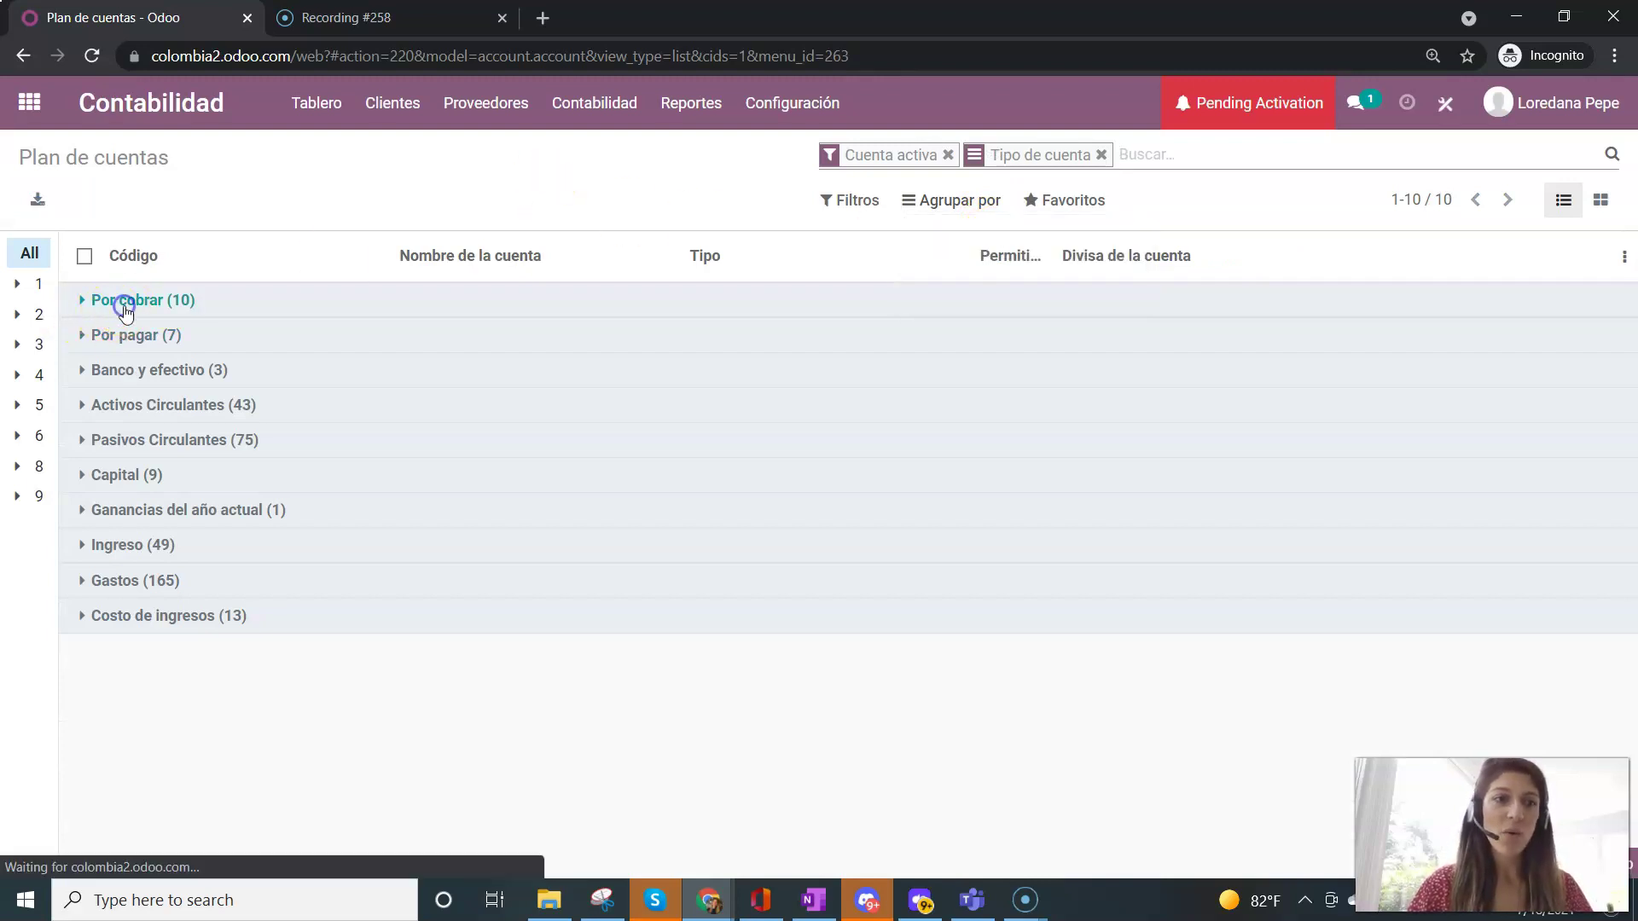
- Expand the Por cobrar (10), Por pagar (7) and Banco y efectivo (3) groups
click(124, 303)
click(134, 306)
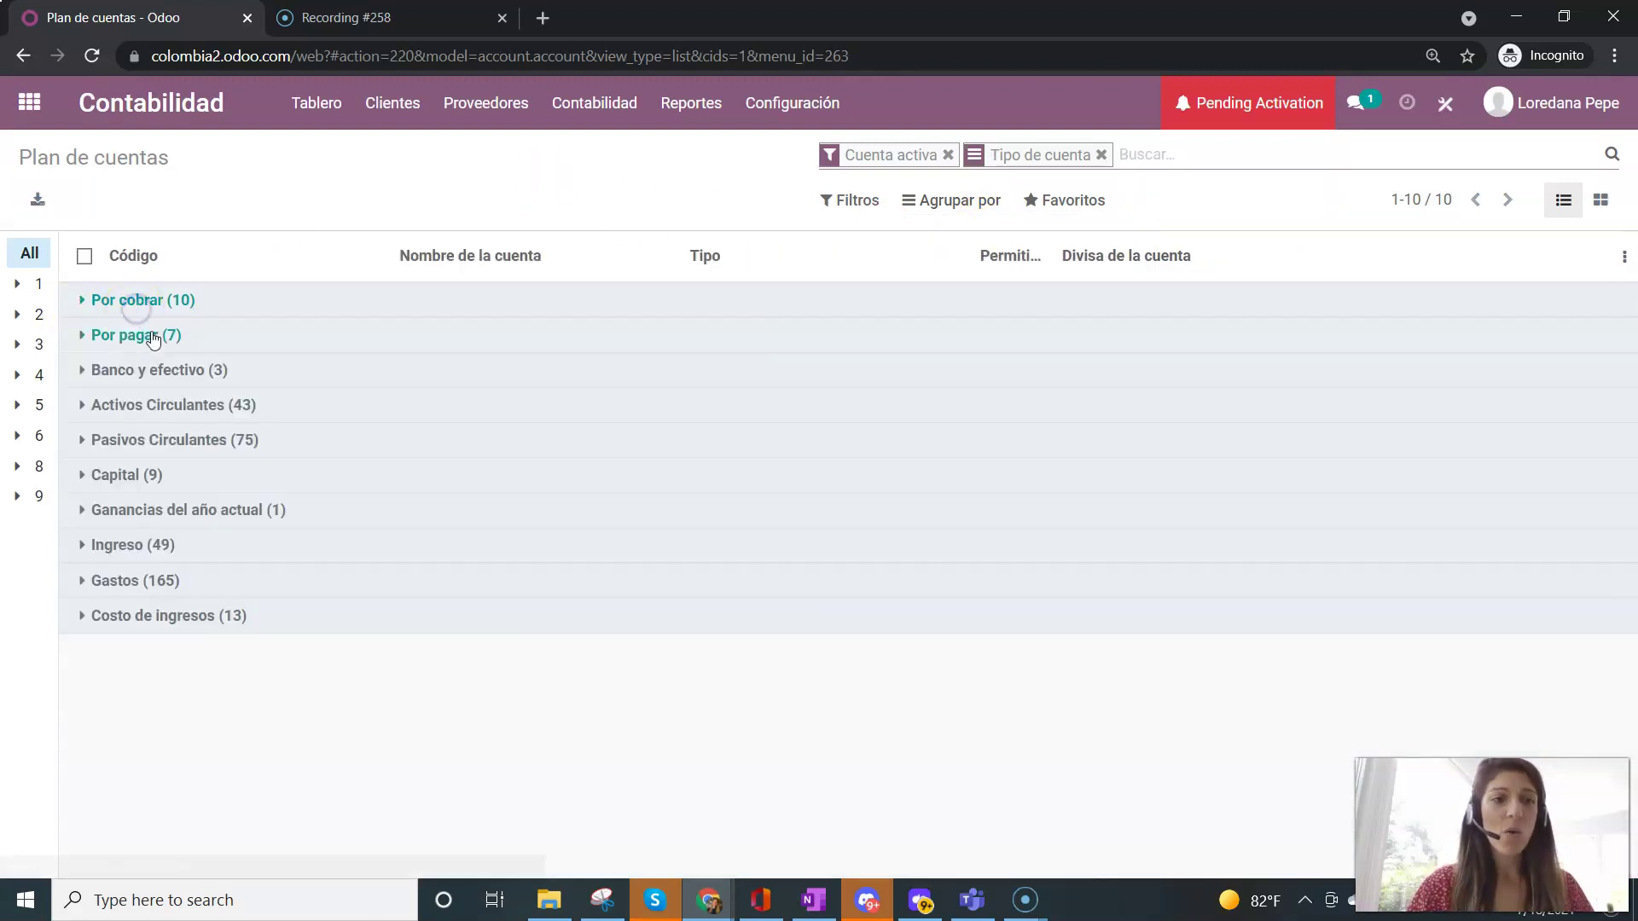
click(160, 350)
click(209, 674)
scroll(205, 674, down, 1)
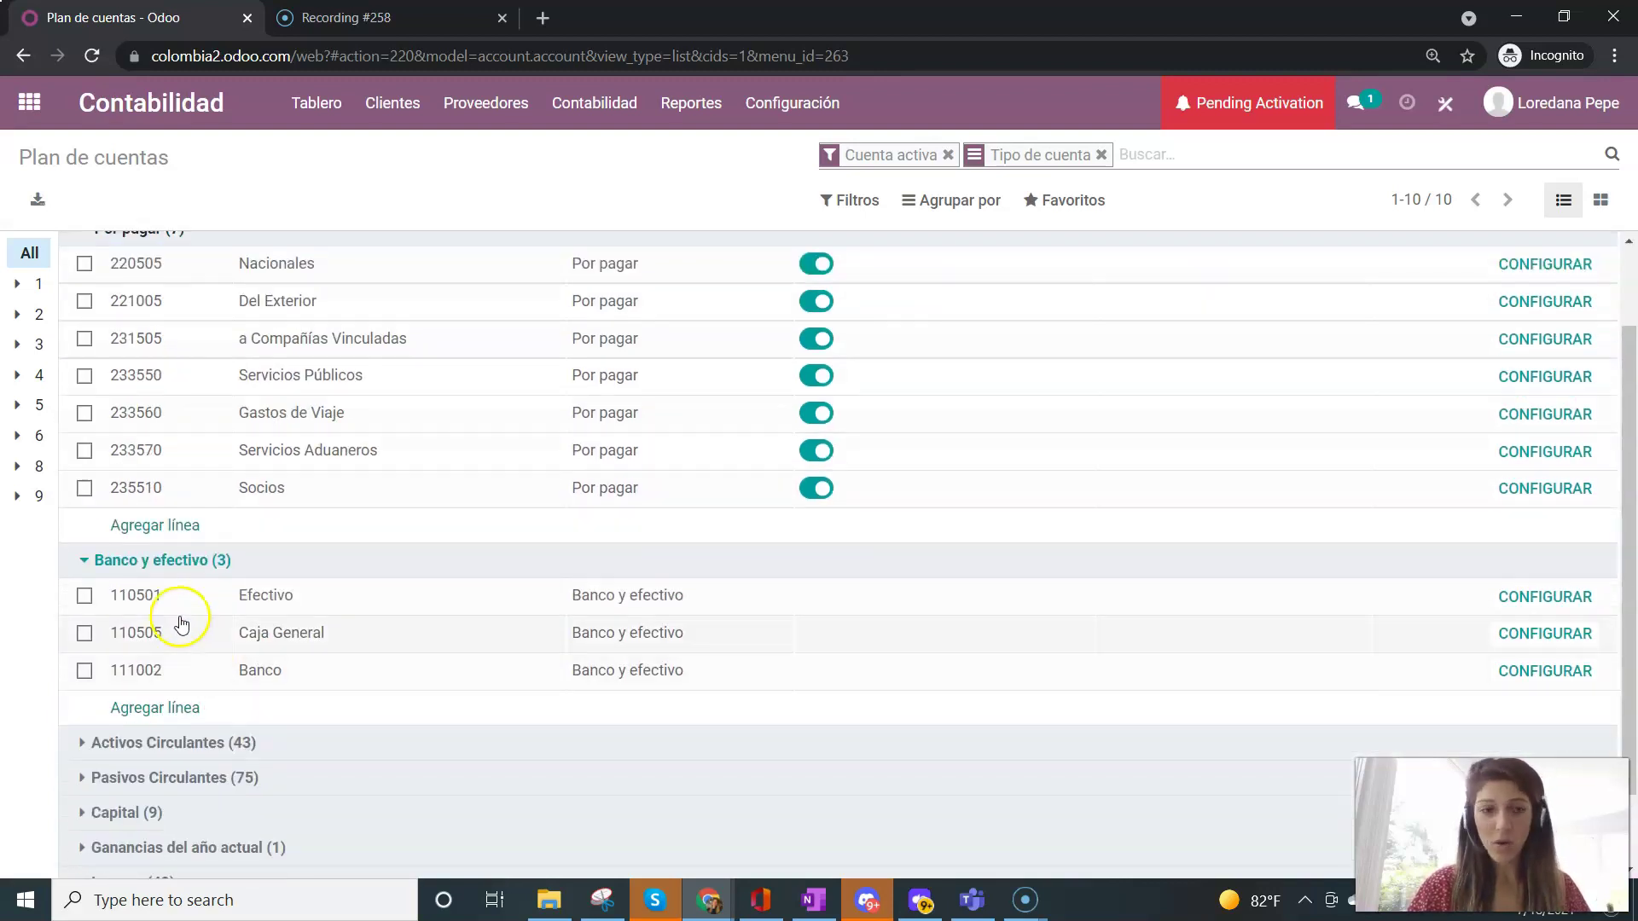
scroll(213, 712, down, 1)
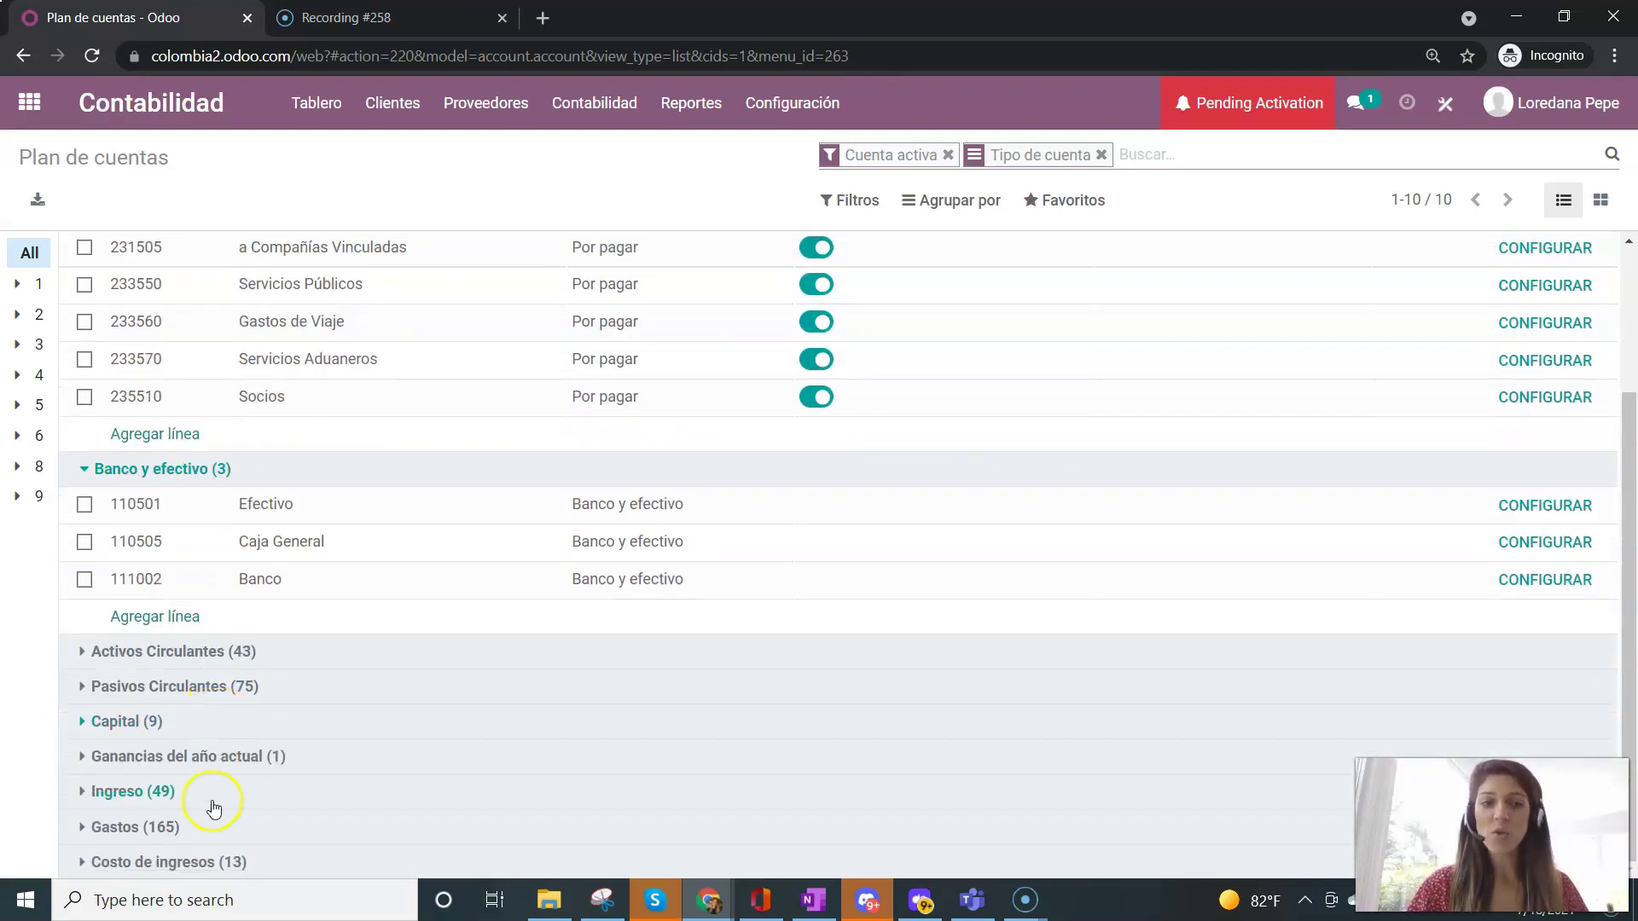
scroll(200, 832, up, 2)
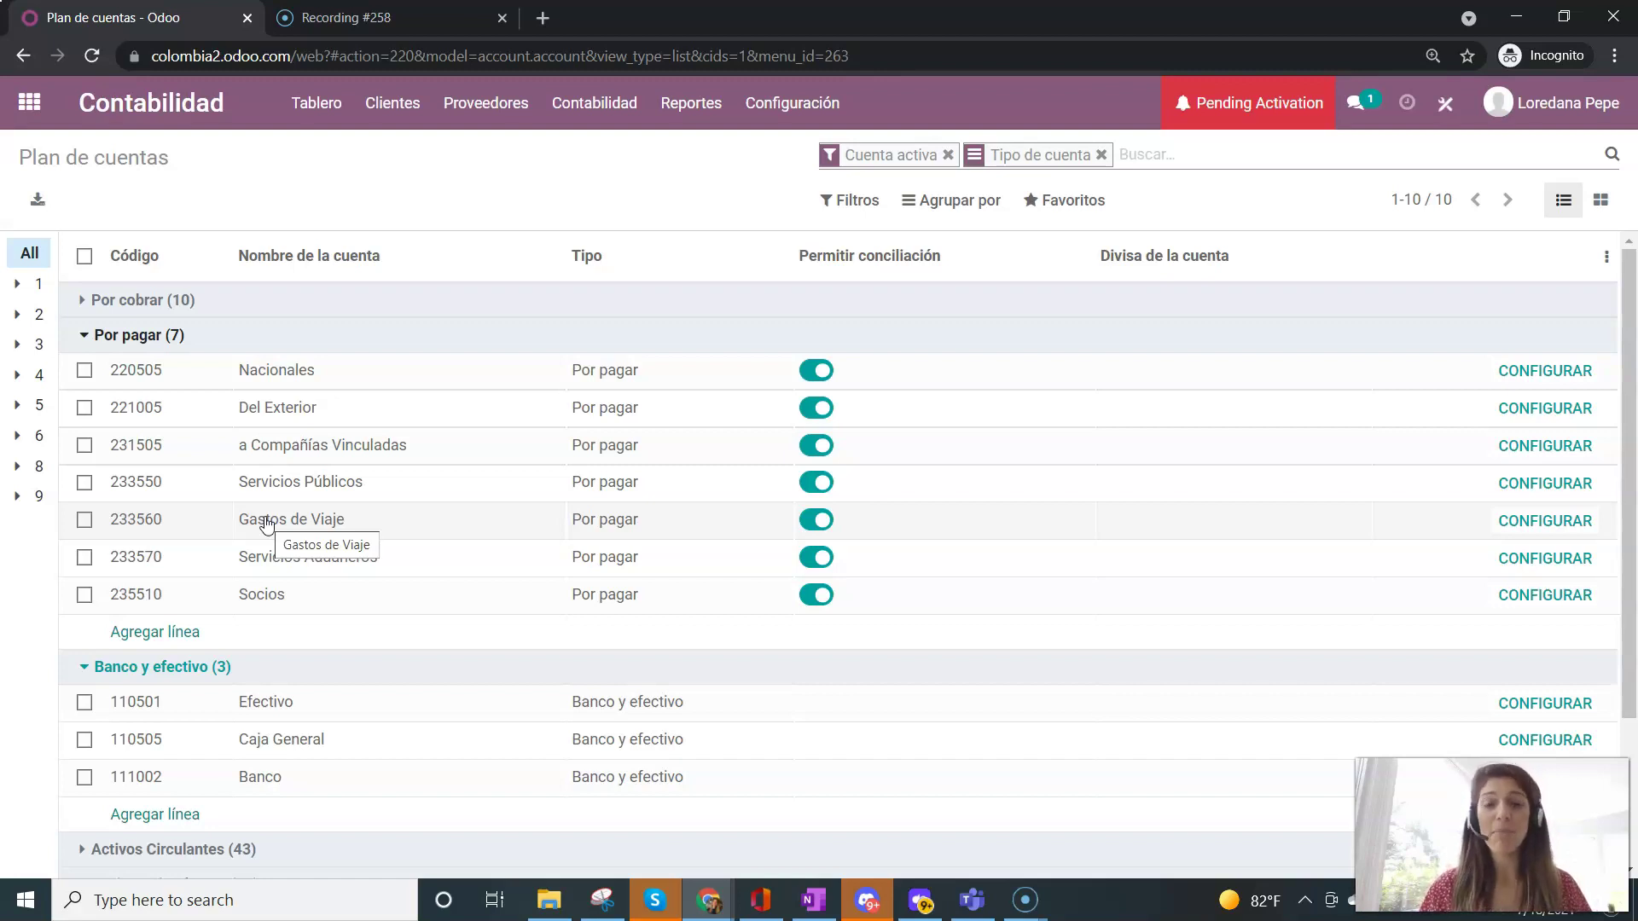
click(155, 302)
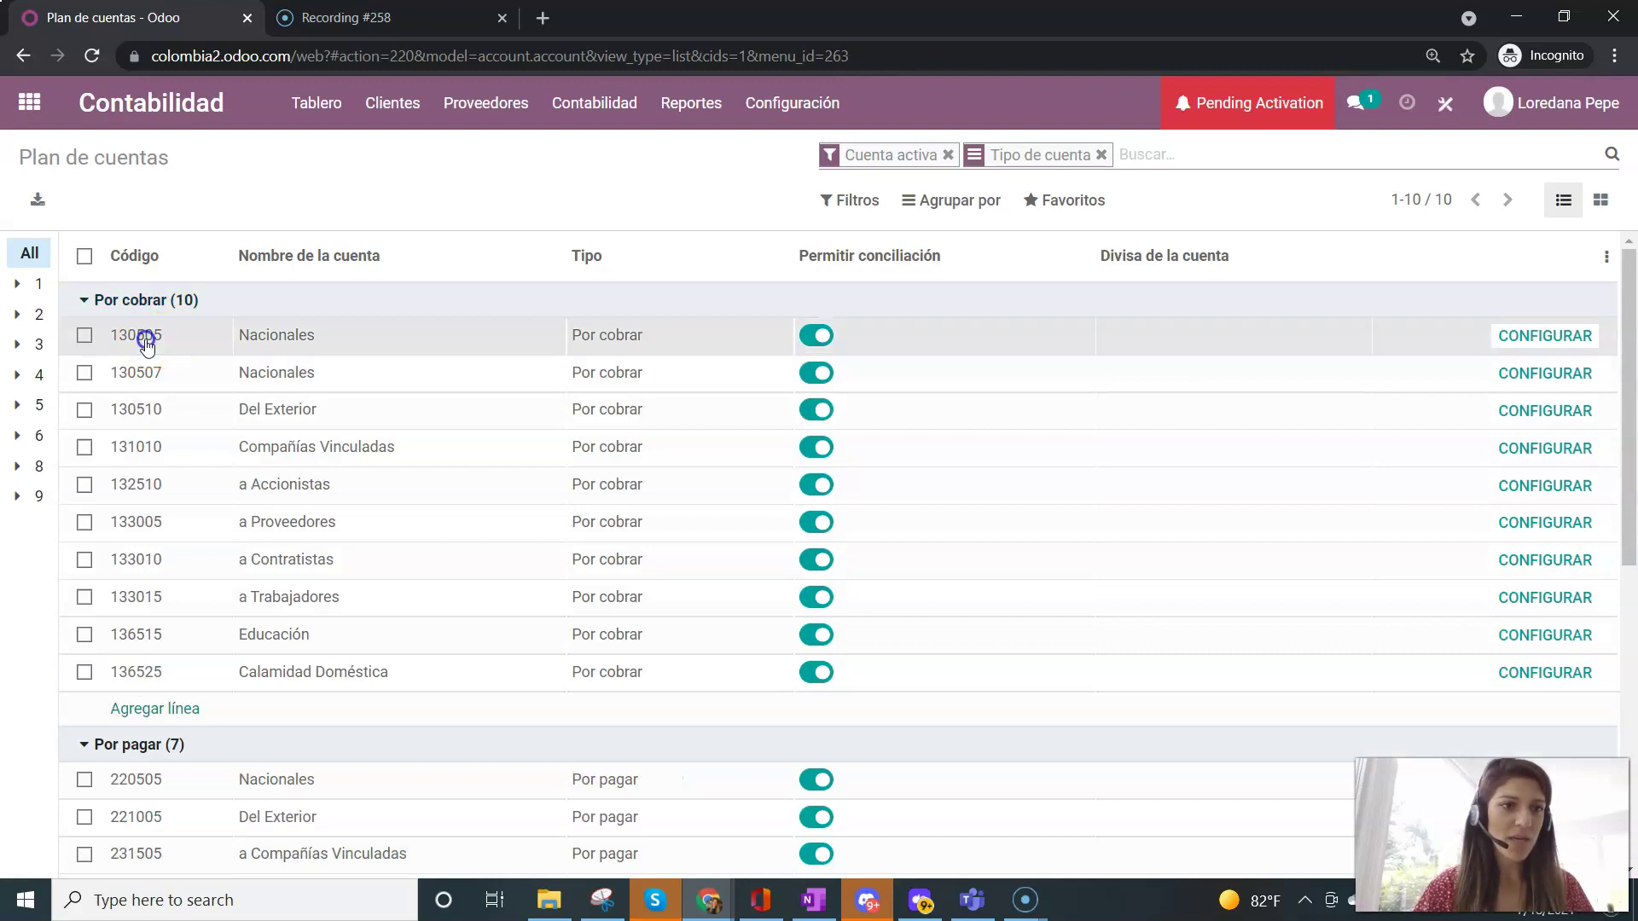
- Check account 130505's type and currency in the list, keeping Por cobrar and no currency
click(145, 336)
click(612, 335)
click(650, 341)
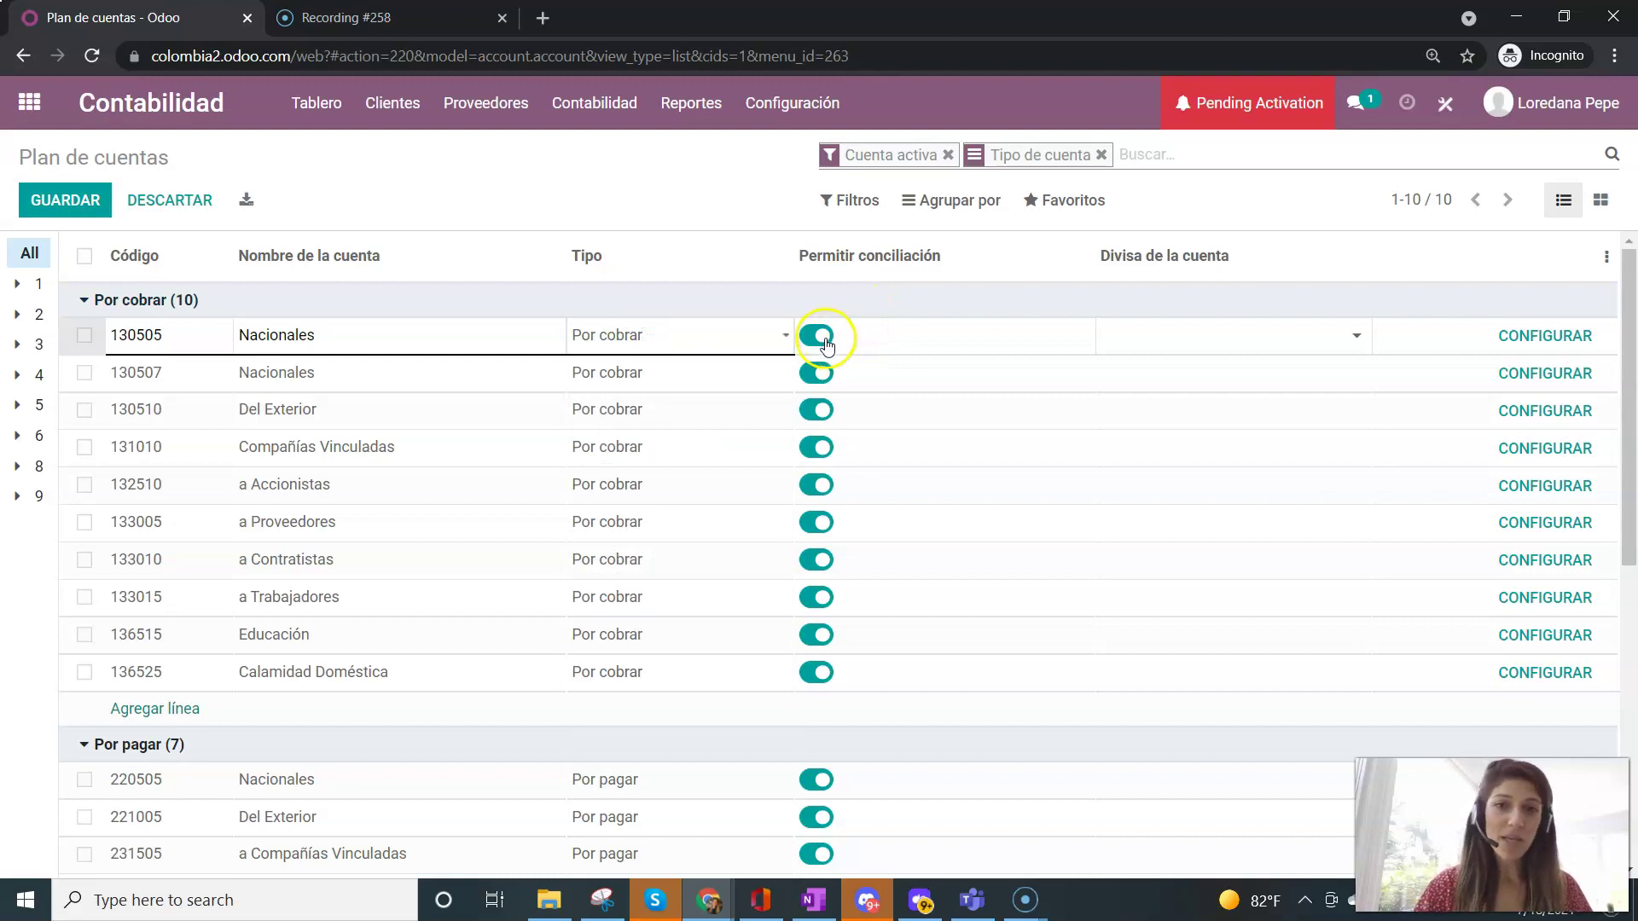
click(1341, 345)
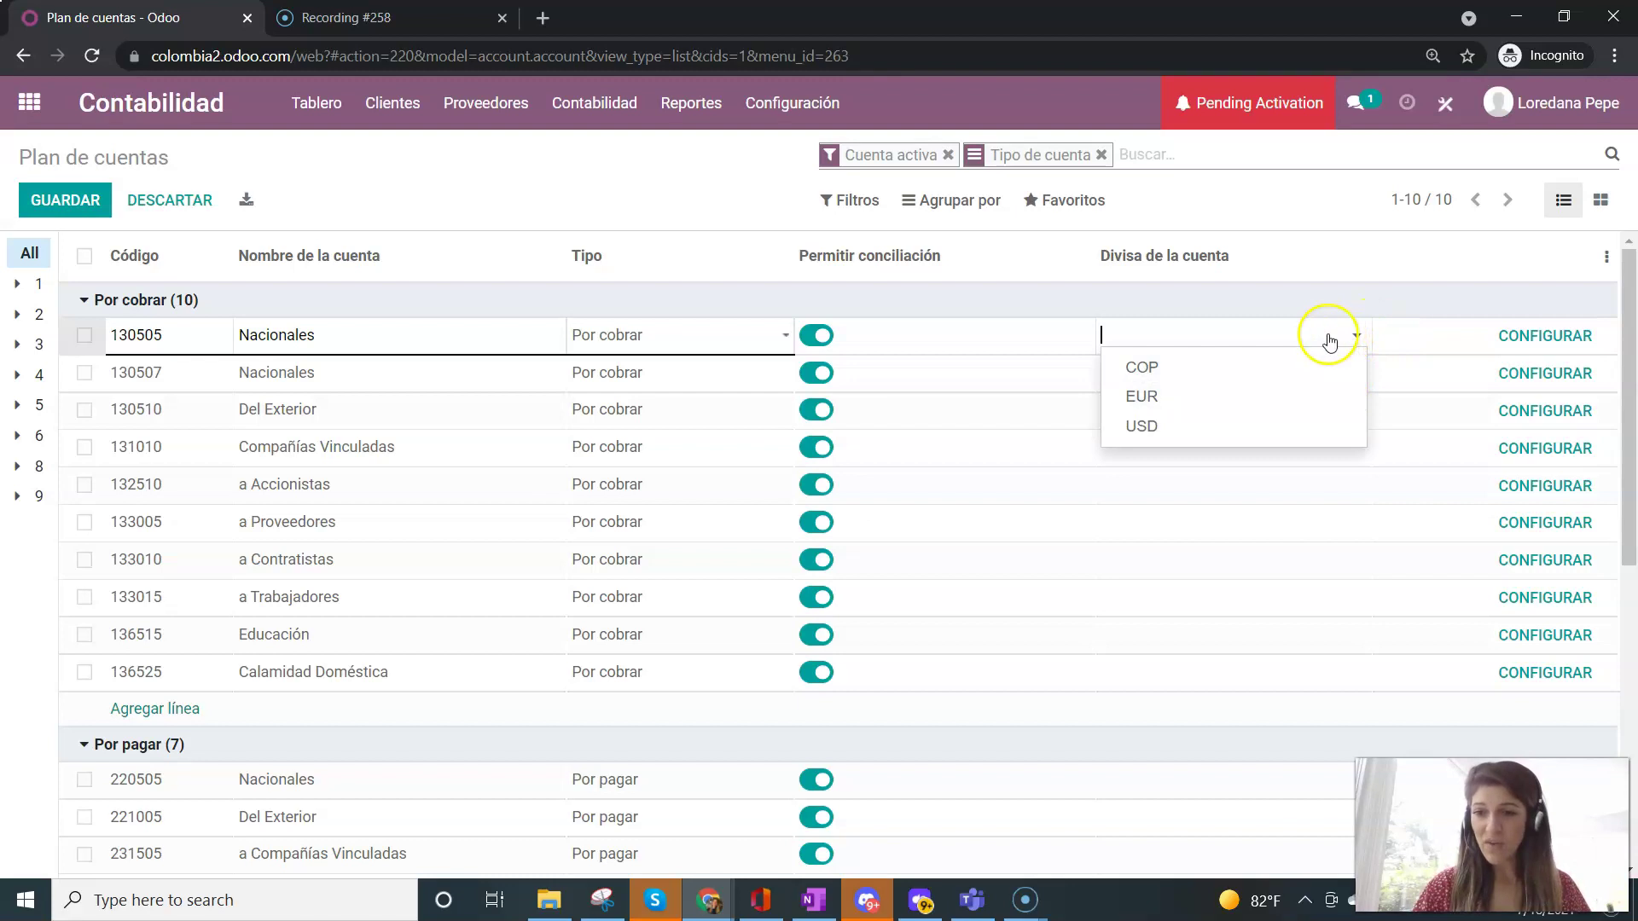
click(1328, 338)
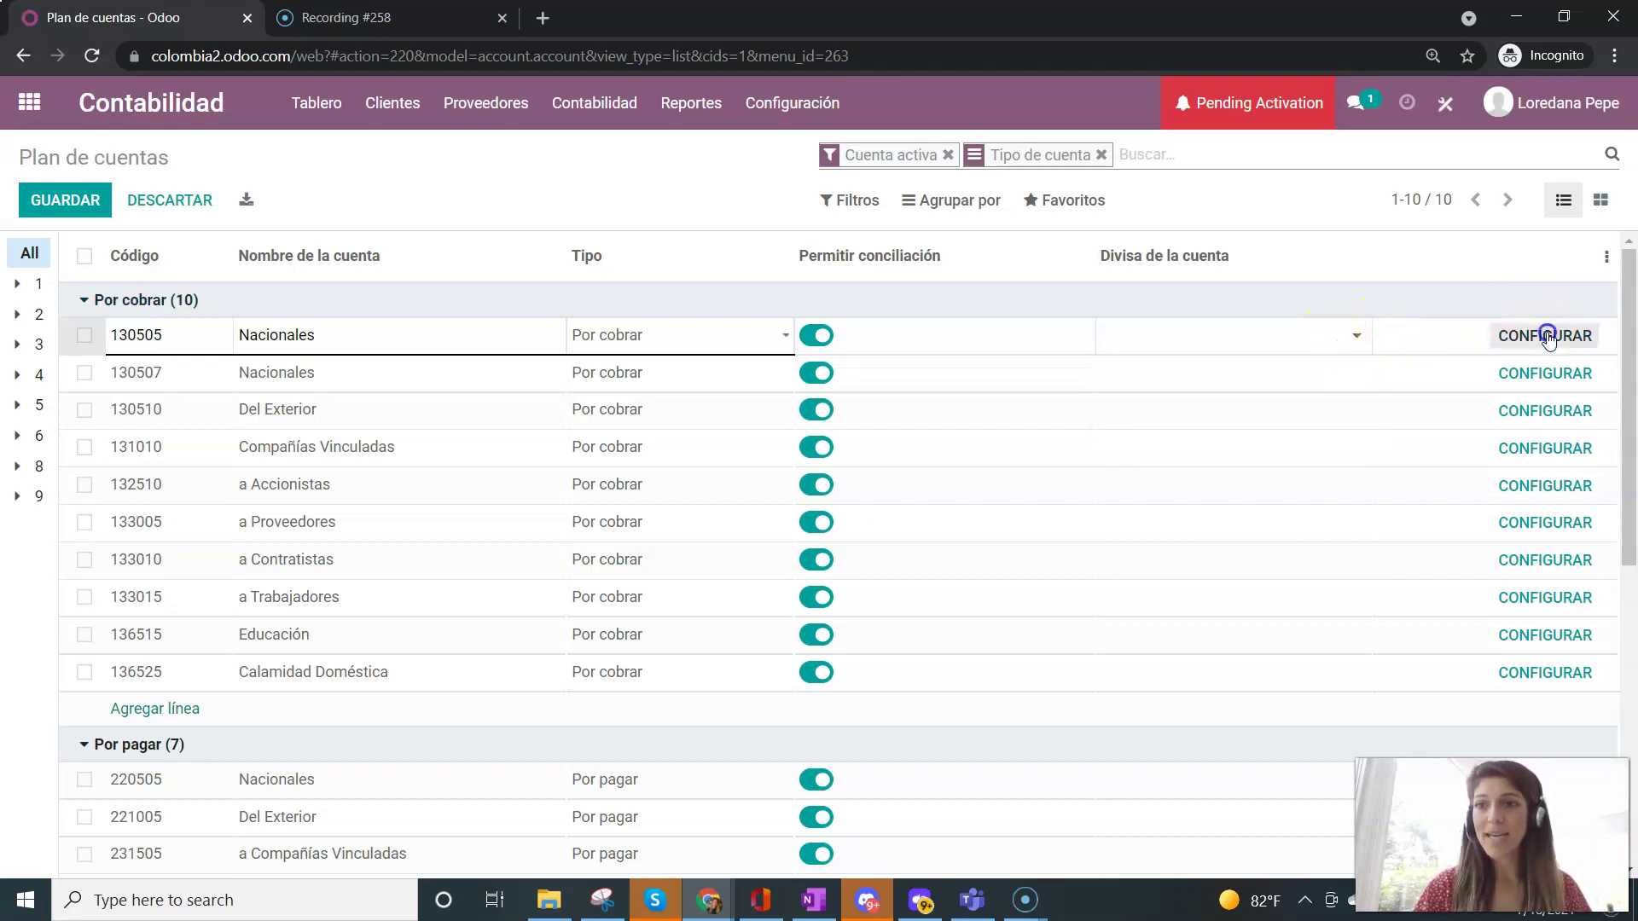
- Open the 130505 Nacionales account form in edit mode and select its code and name
click(1545, 337)
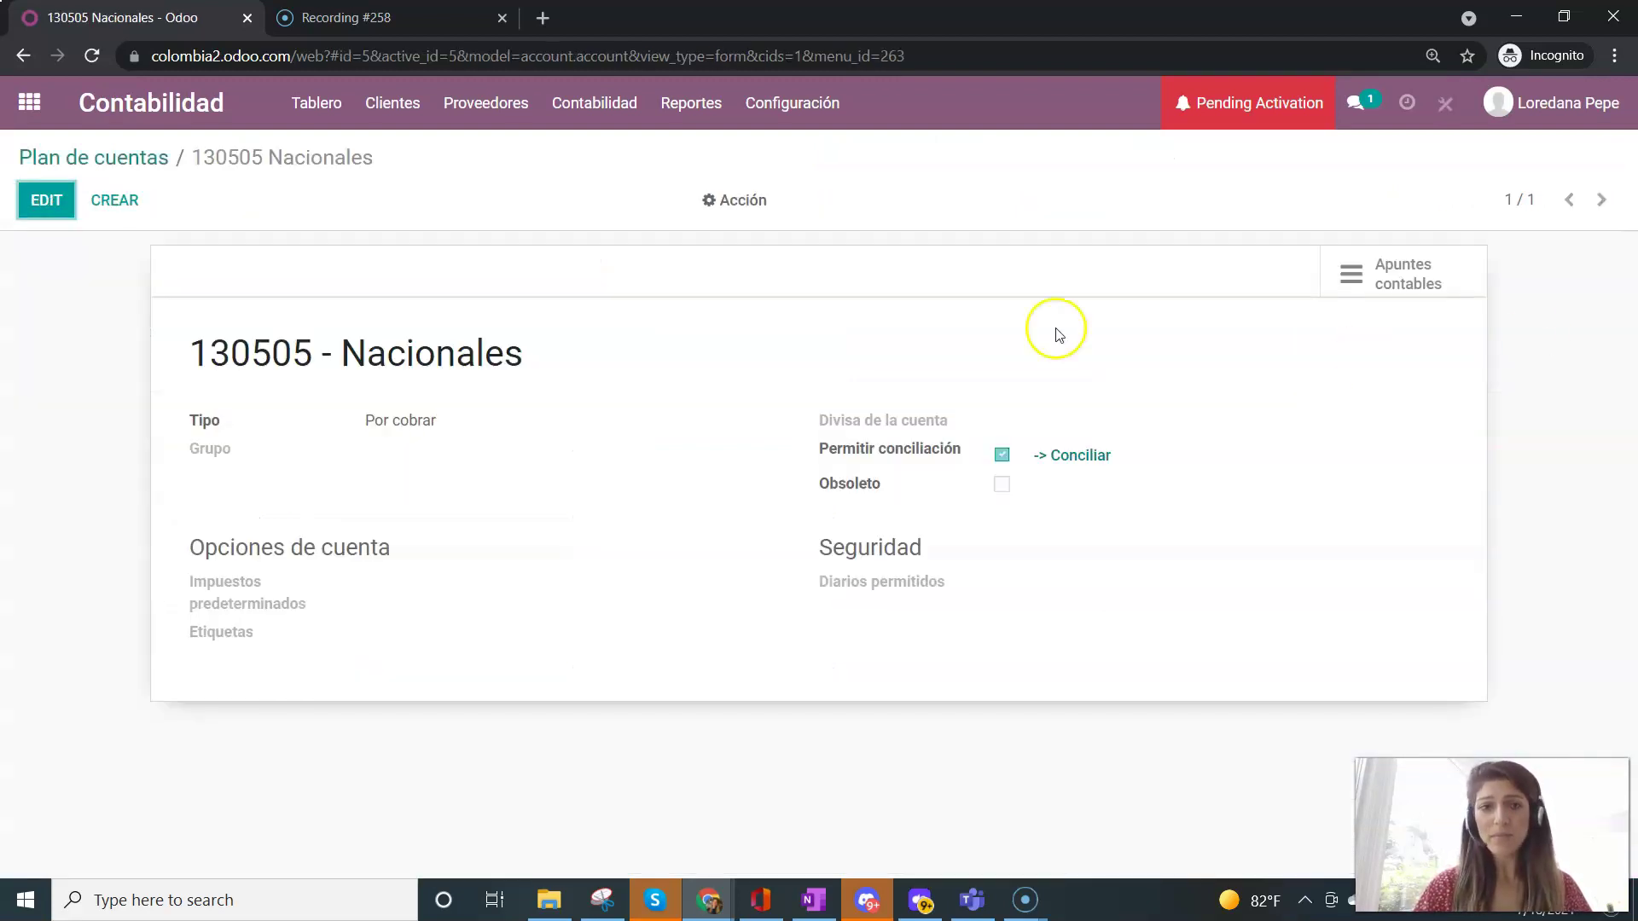
click(49, 205)
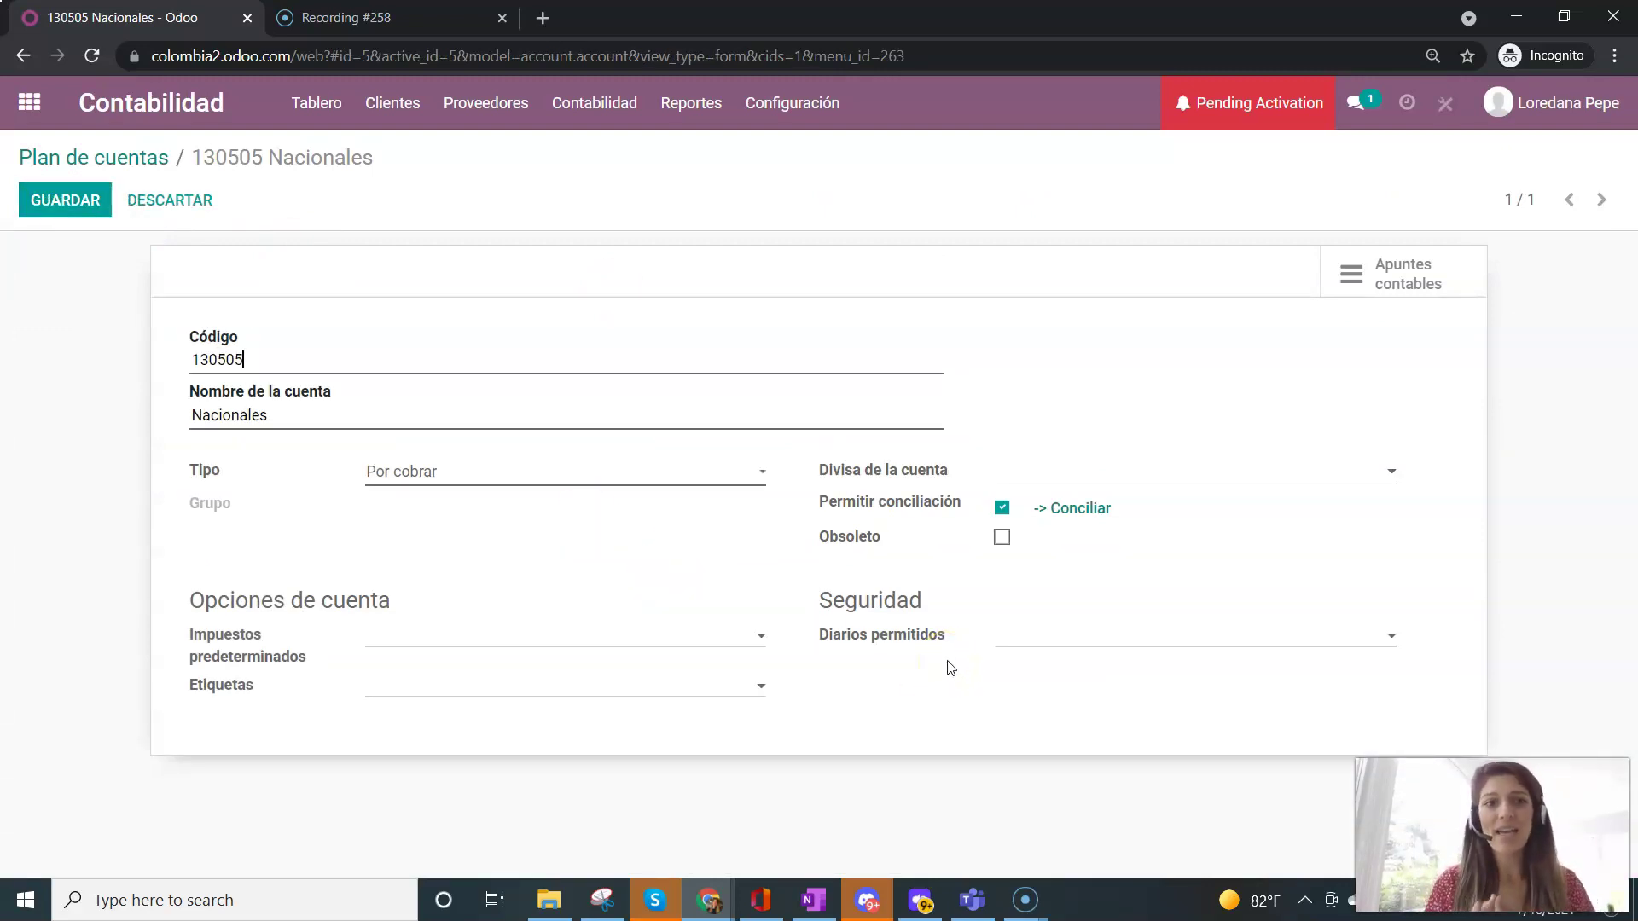
drag(252, 359, 131, 325)
drag(271, 415, 128, 392)
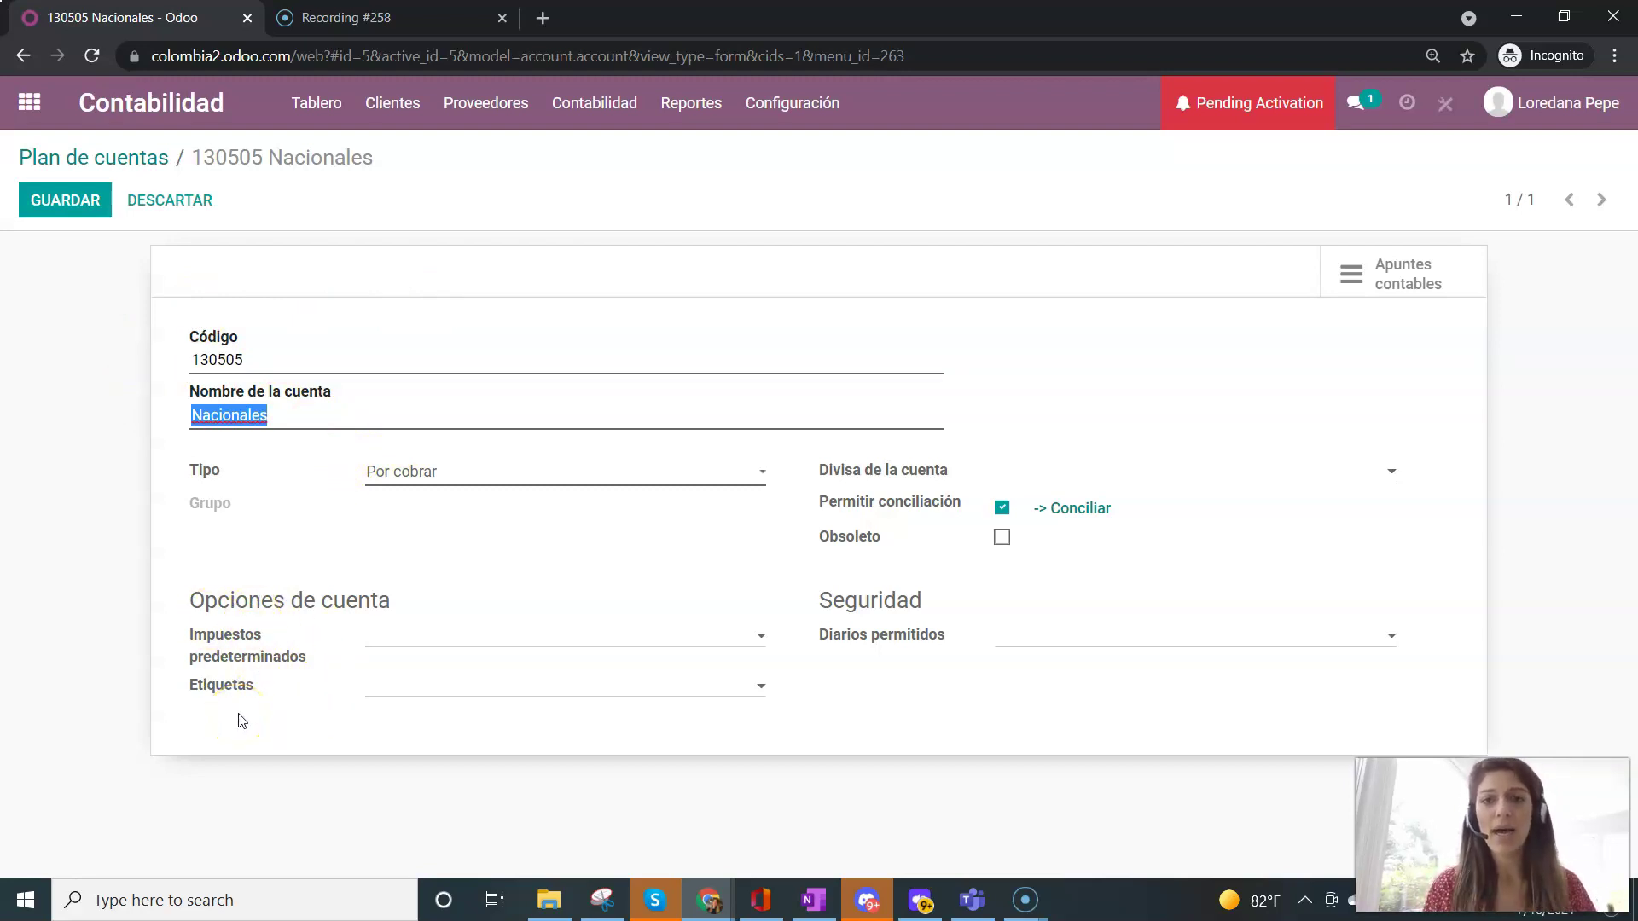
click(793, 115)
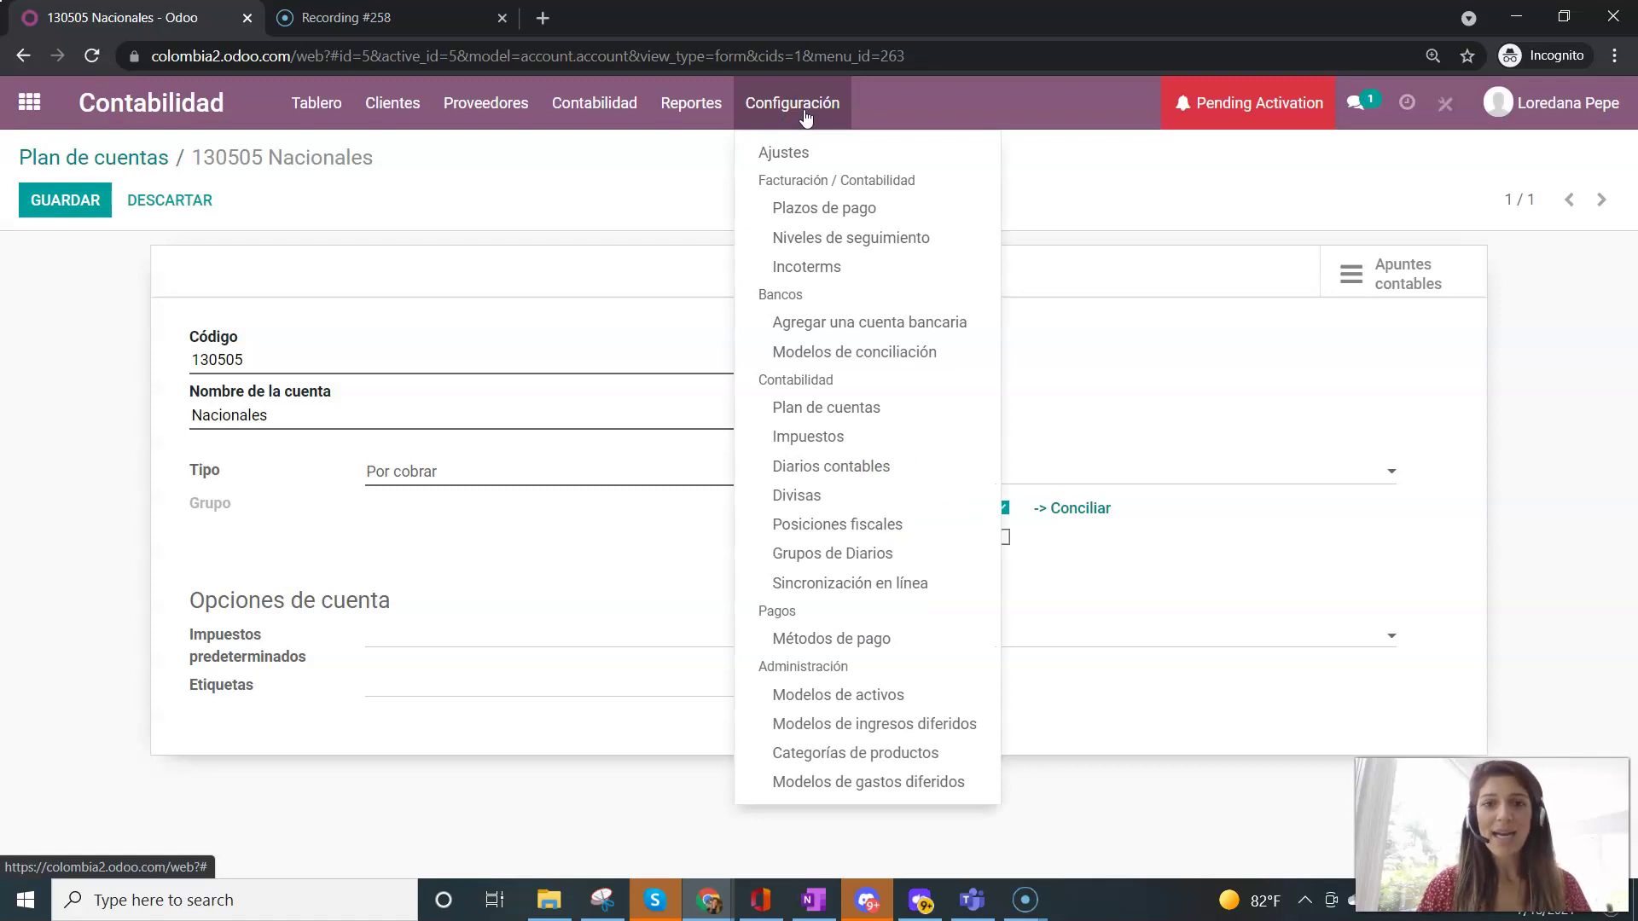
- Open the taxes list and group it by Tipo de Impuesto
click(821, 412)
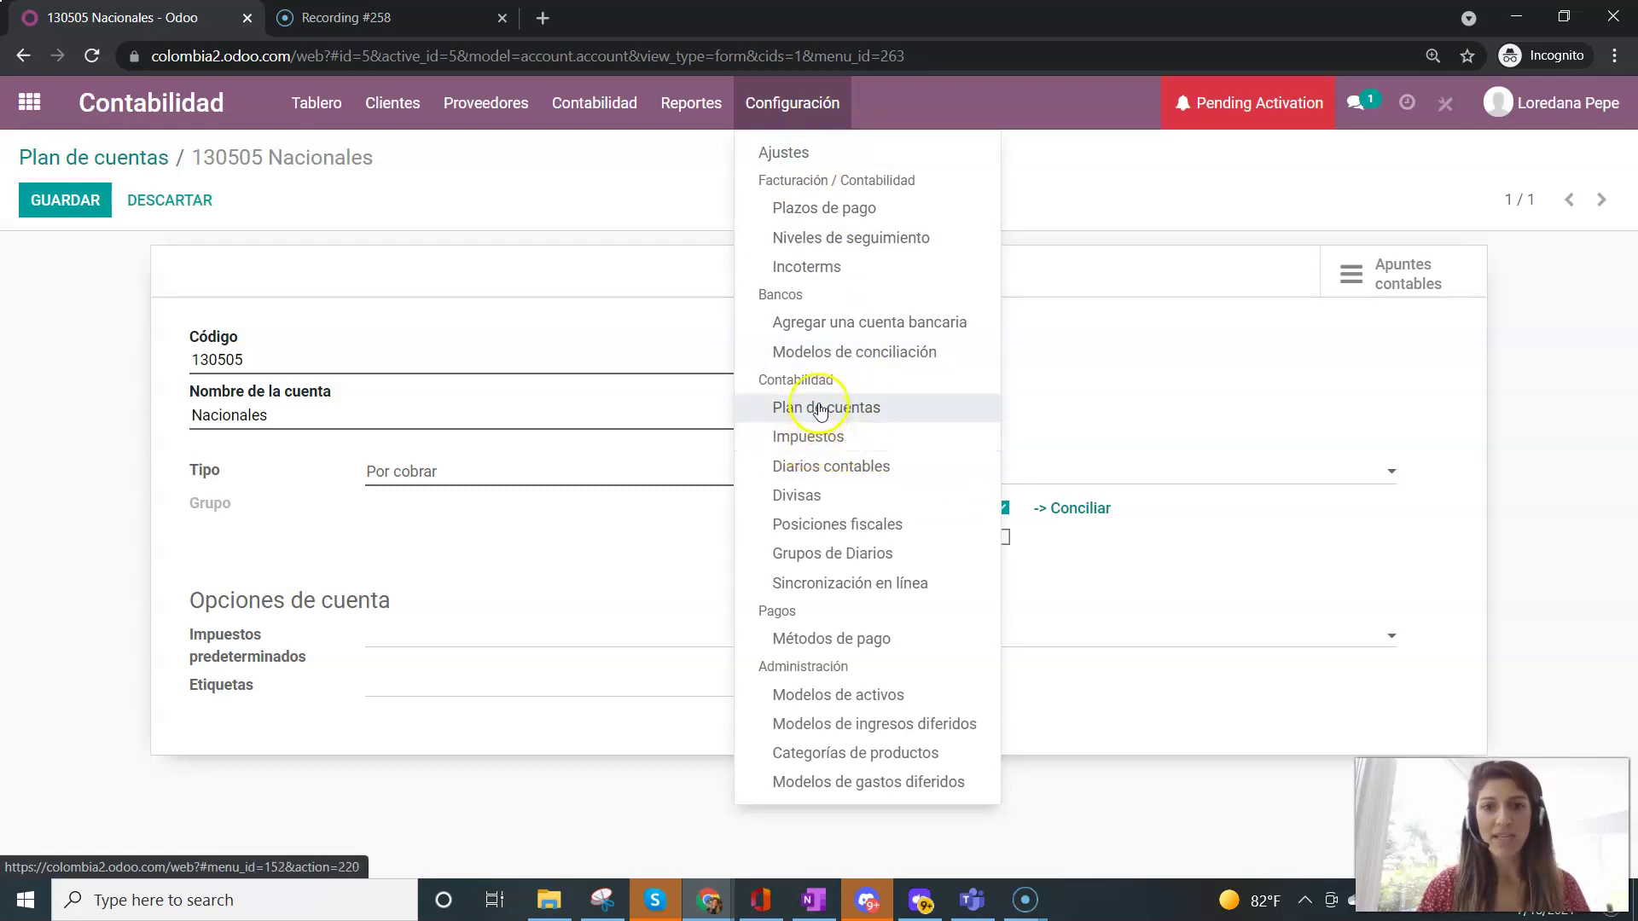
click(793, 439)
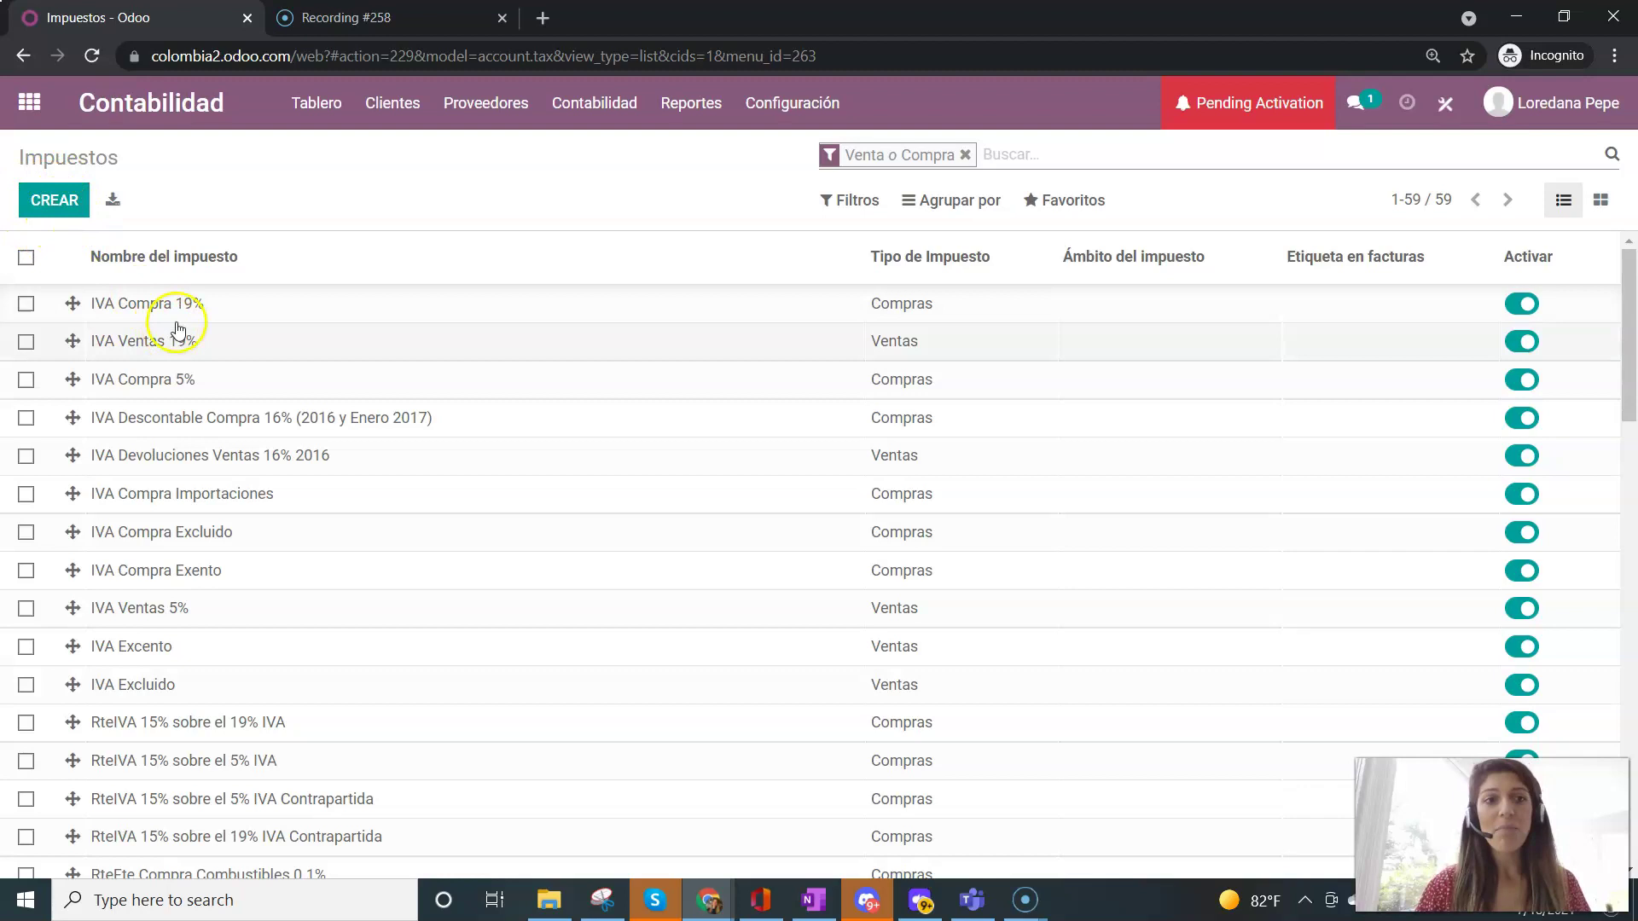
click(929, 202)
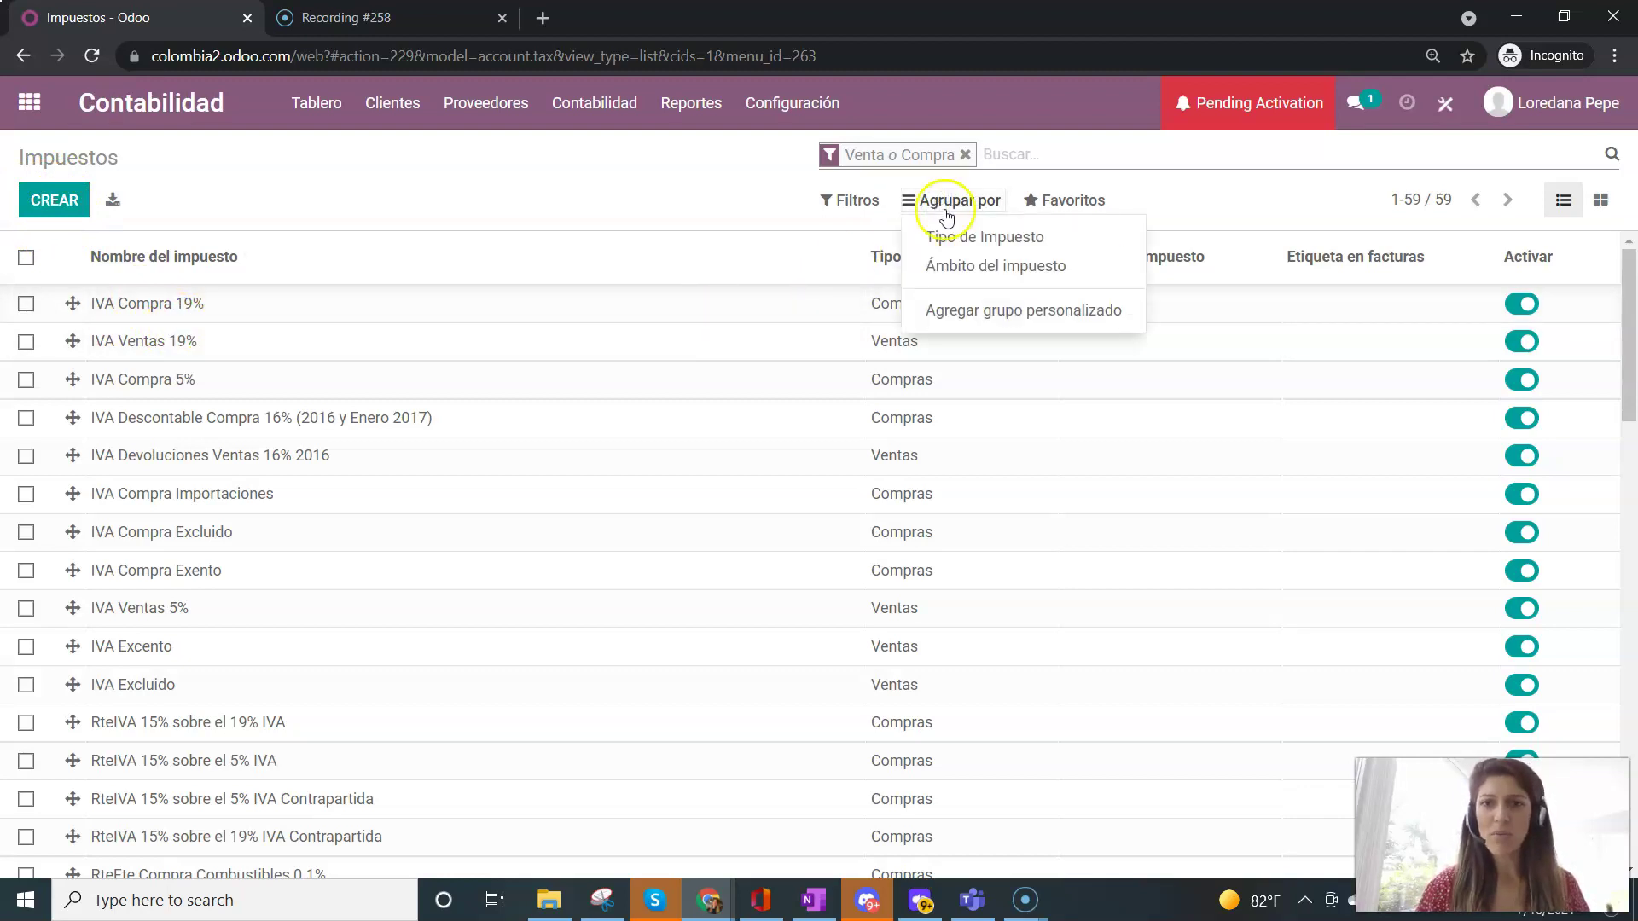
click(960, 246)
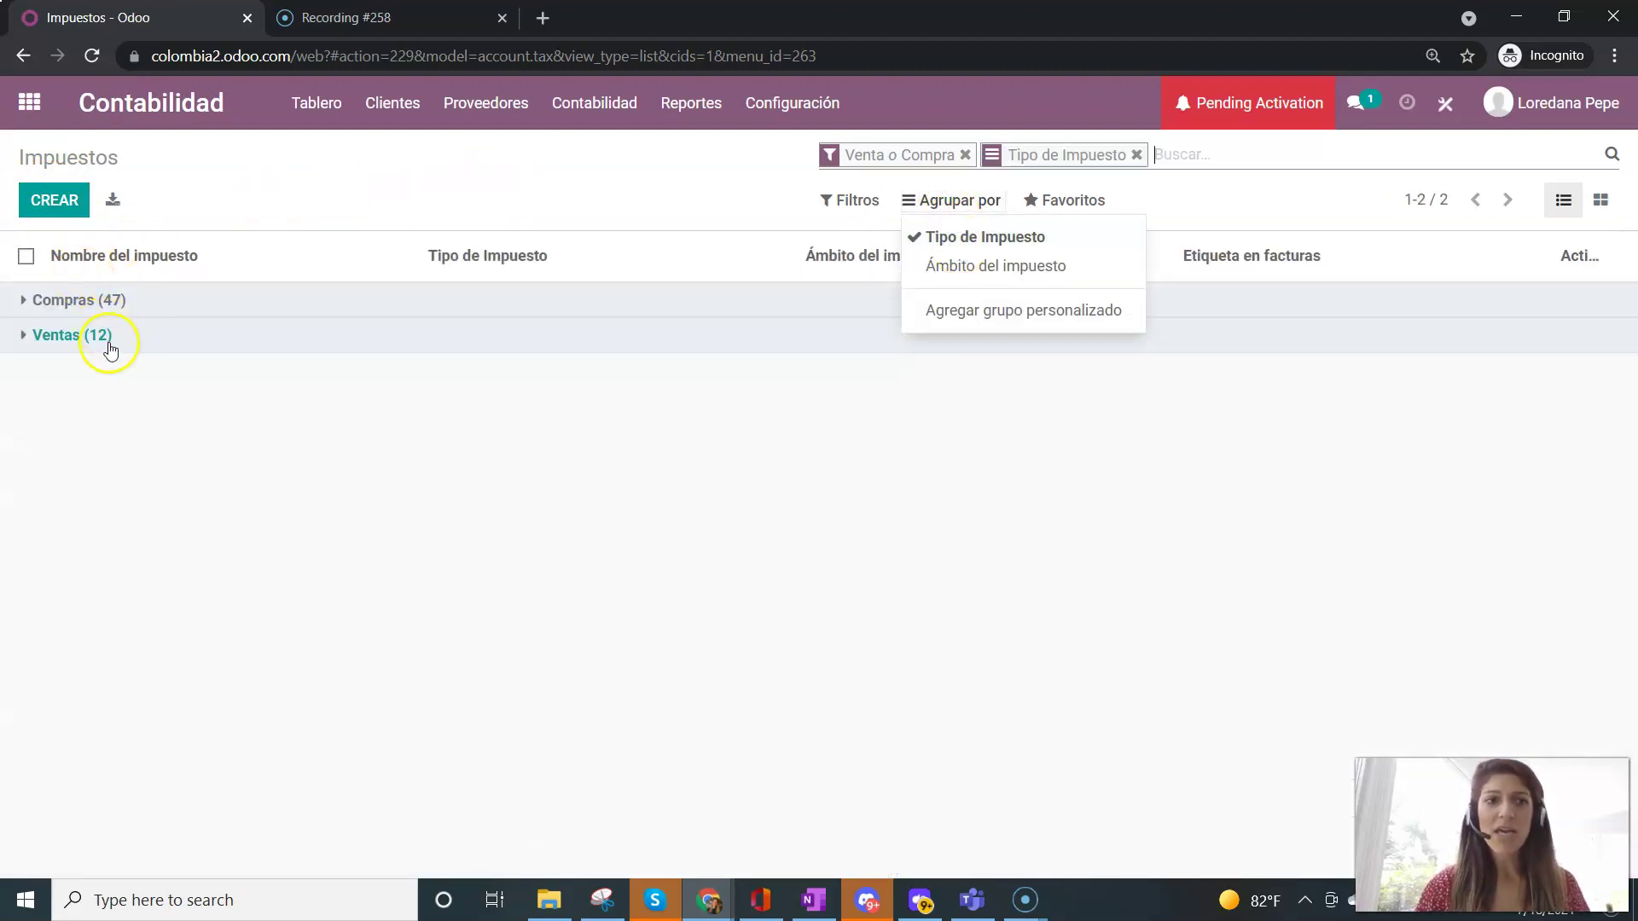
- Expand the Ventas (12) and Compras (47) groups and open IVA Compra 19%
click(108, 335)
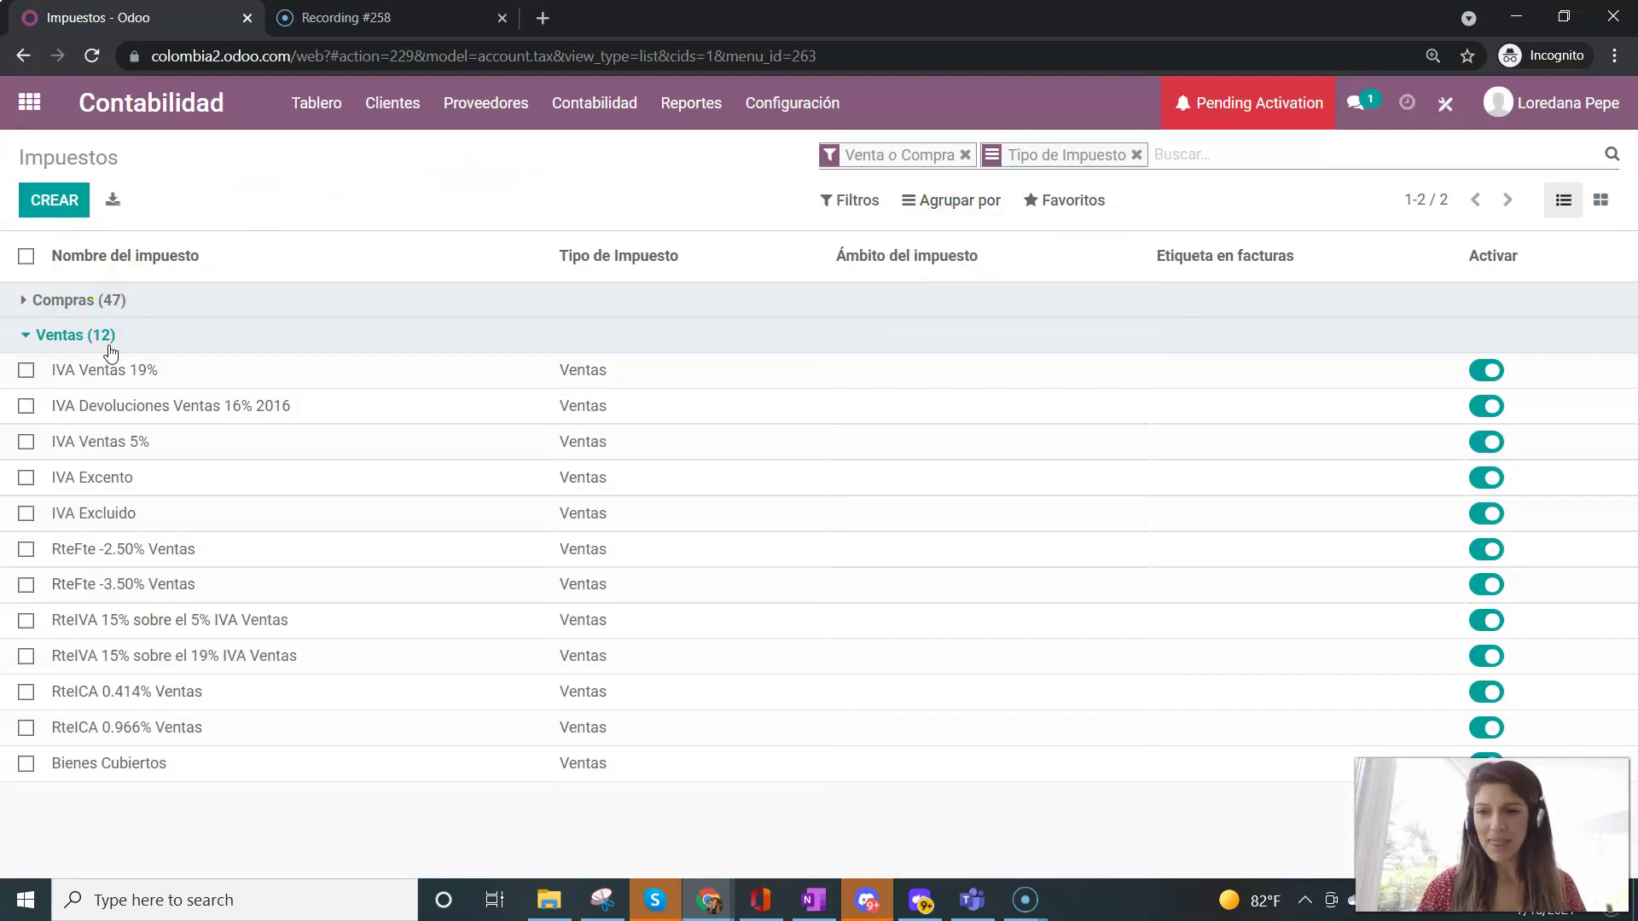
click(96, 302)
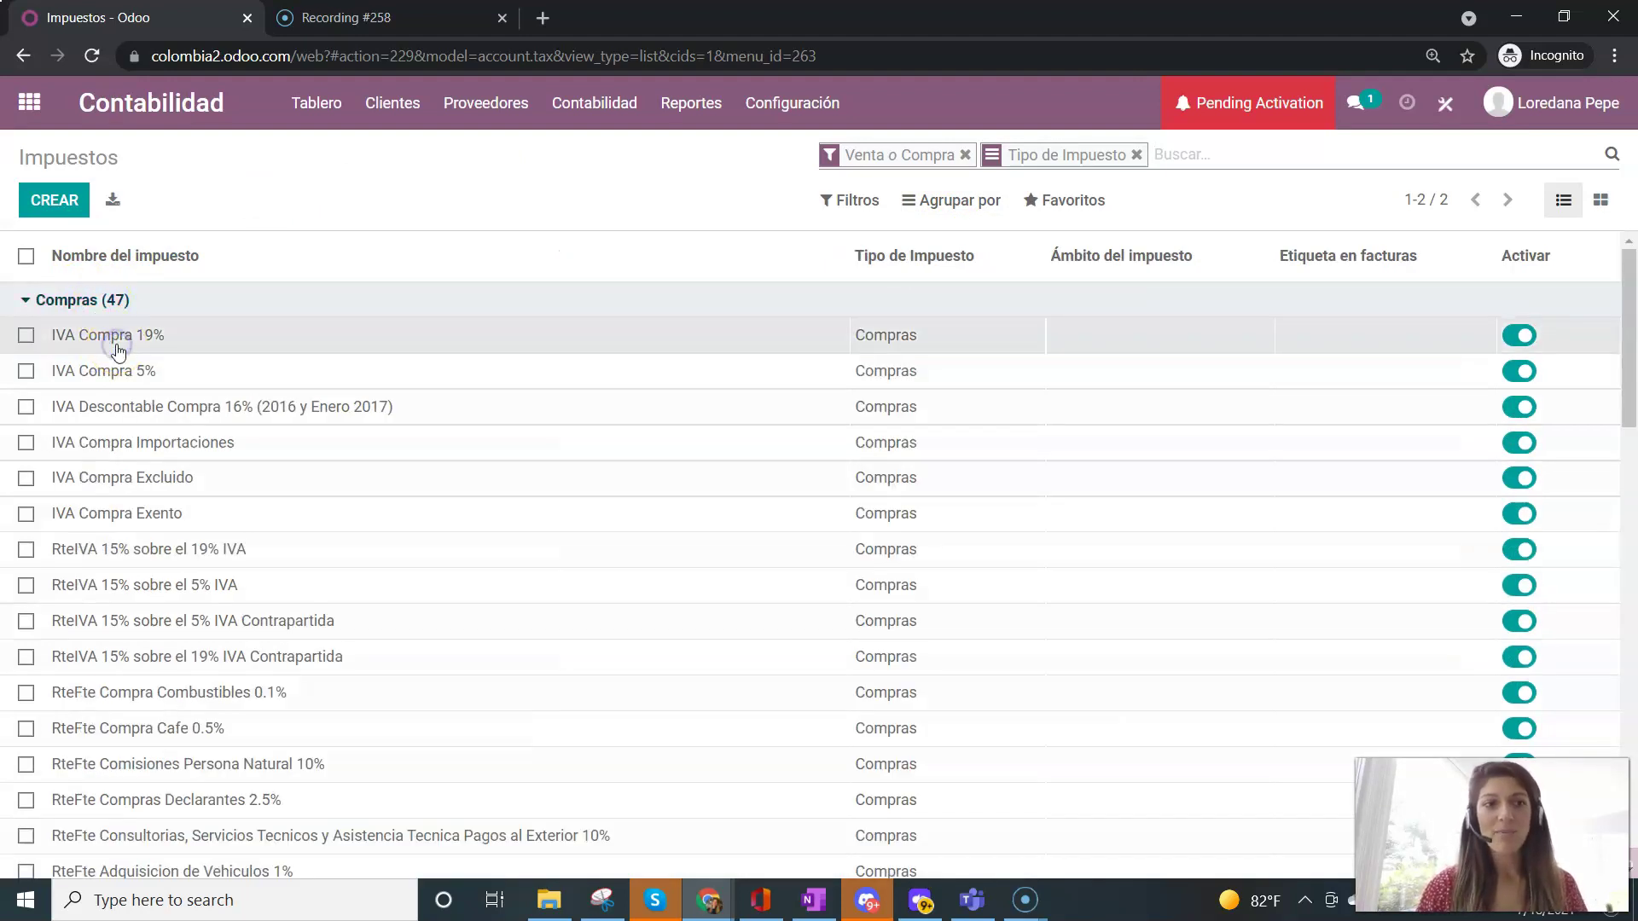
click(119, 341)
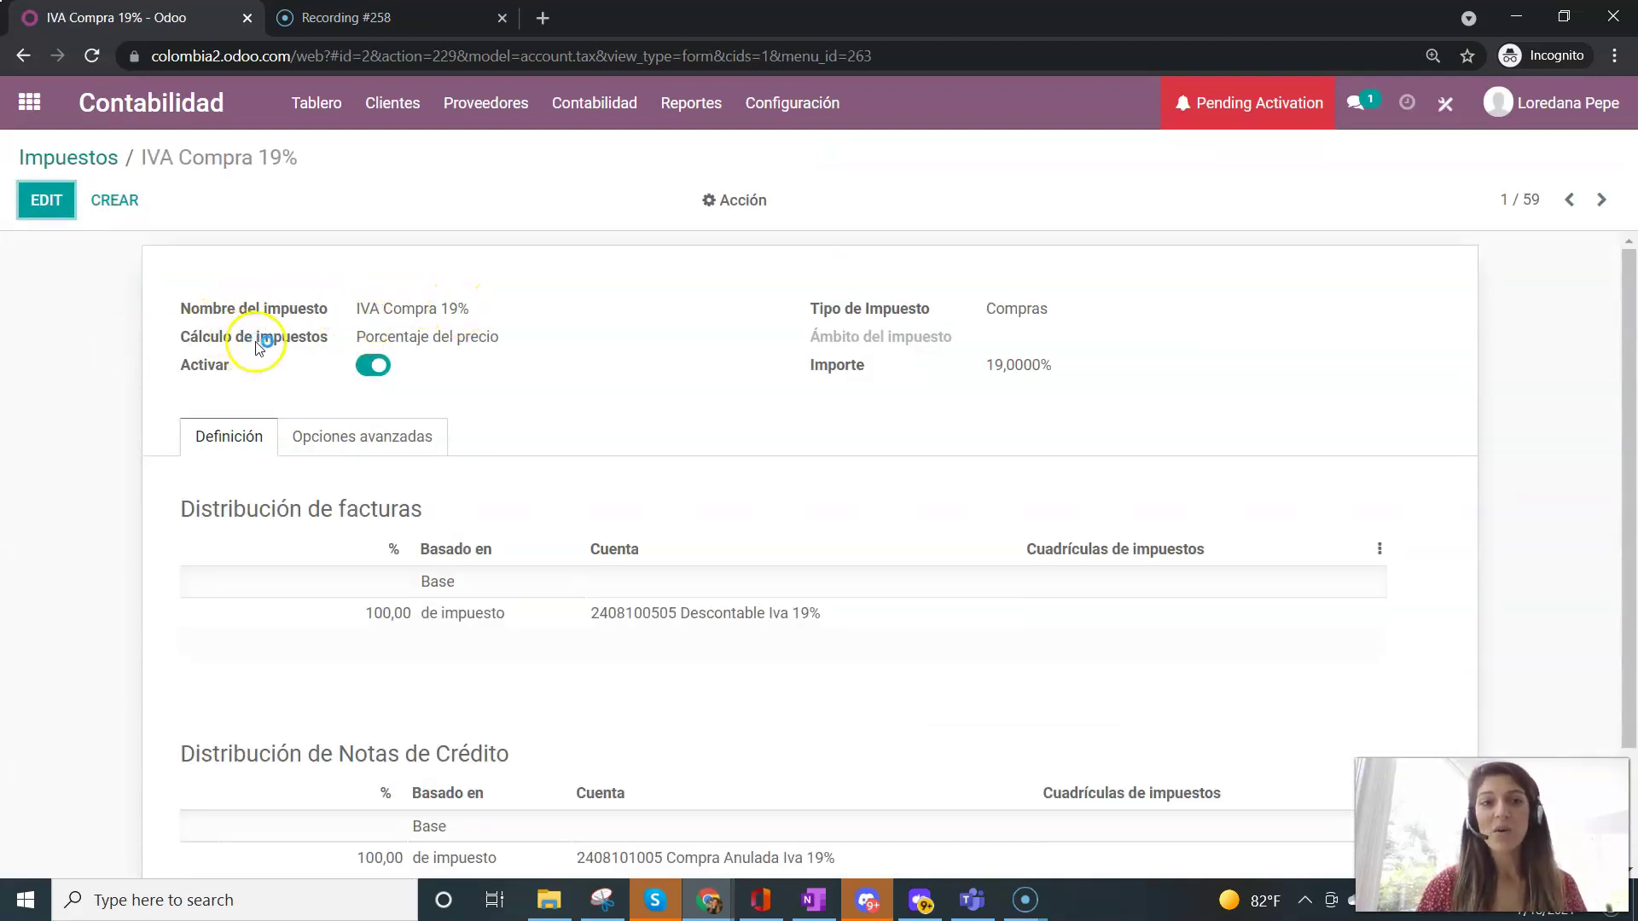
- Edit IVA Compra 19% and review its computation methods, keeping Porcentaje del precio
click(46, 199)
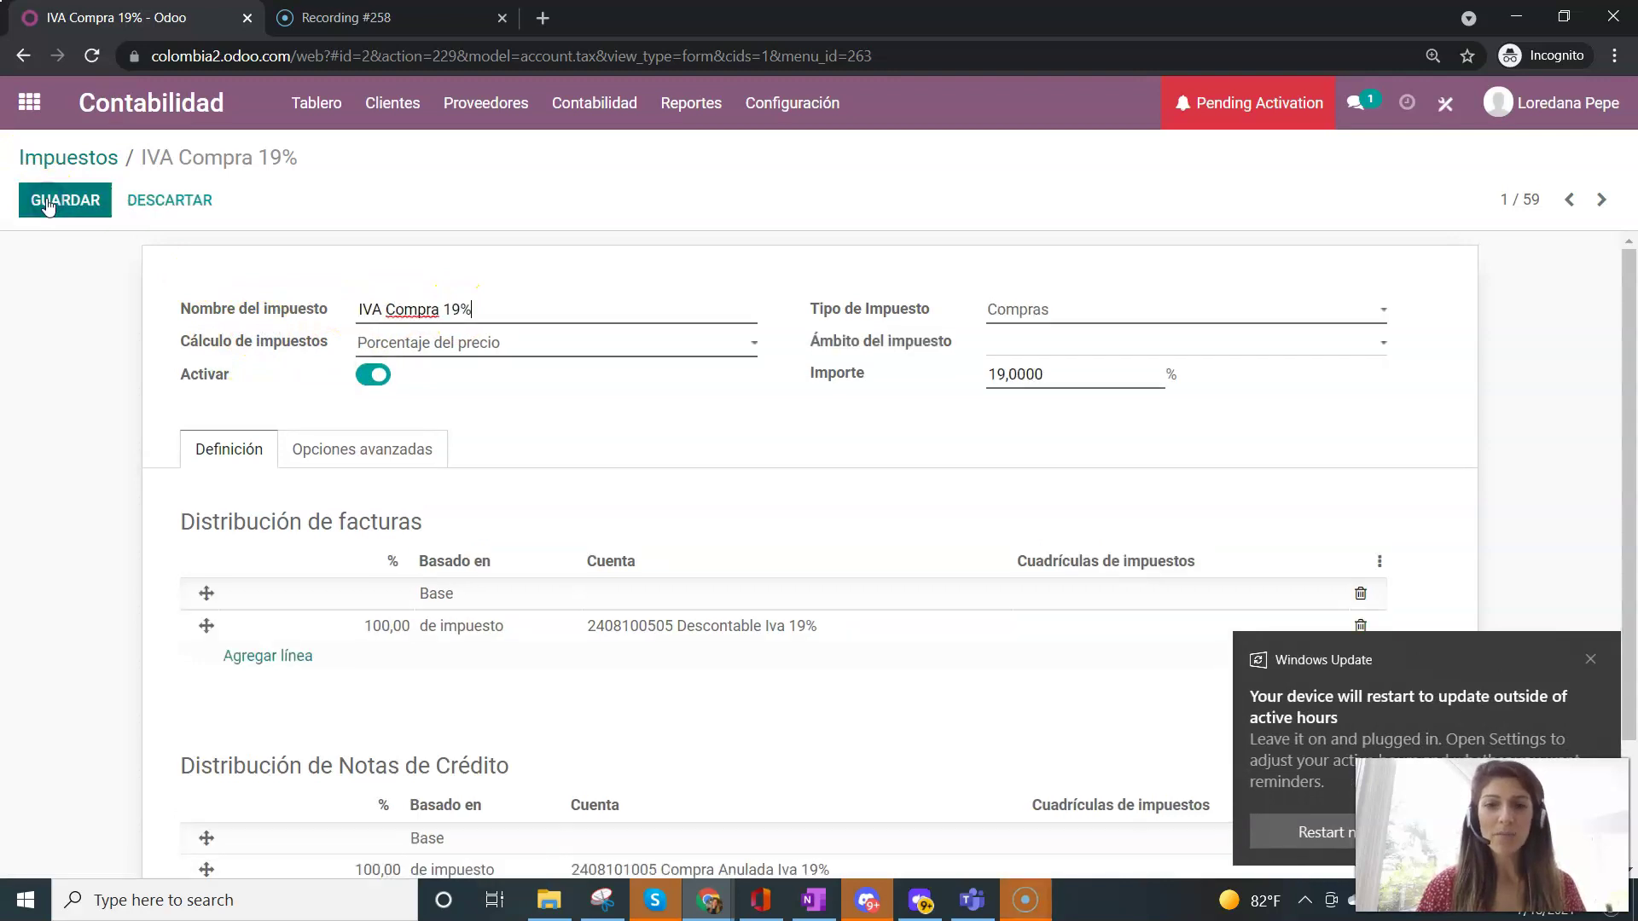
click(27, 892)
click(1603, 725)
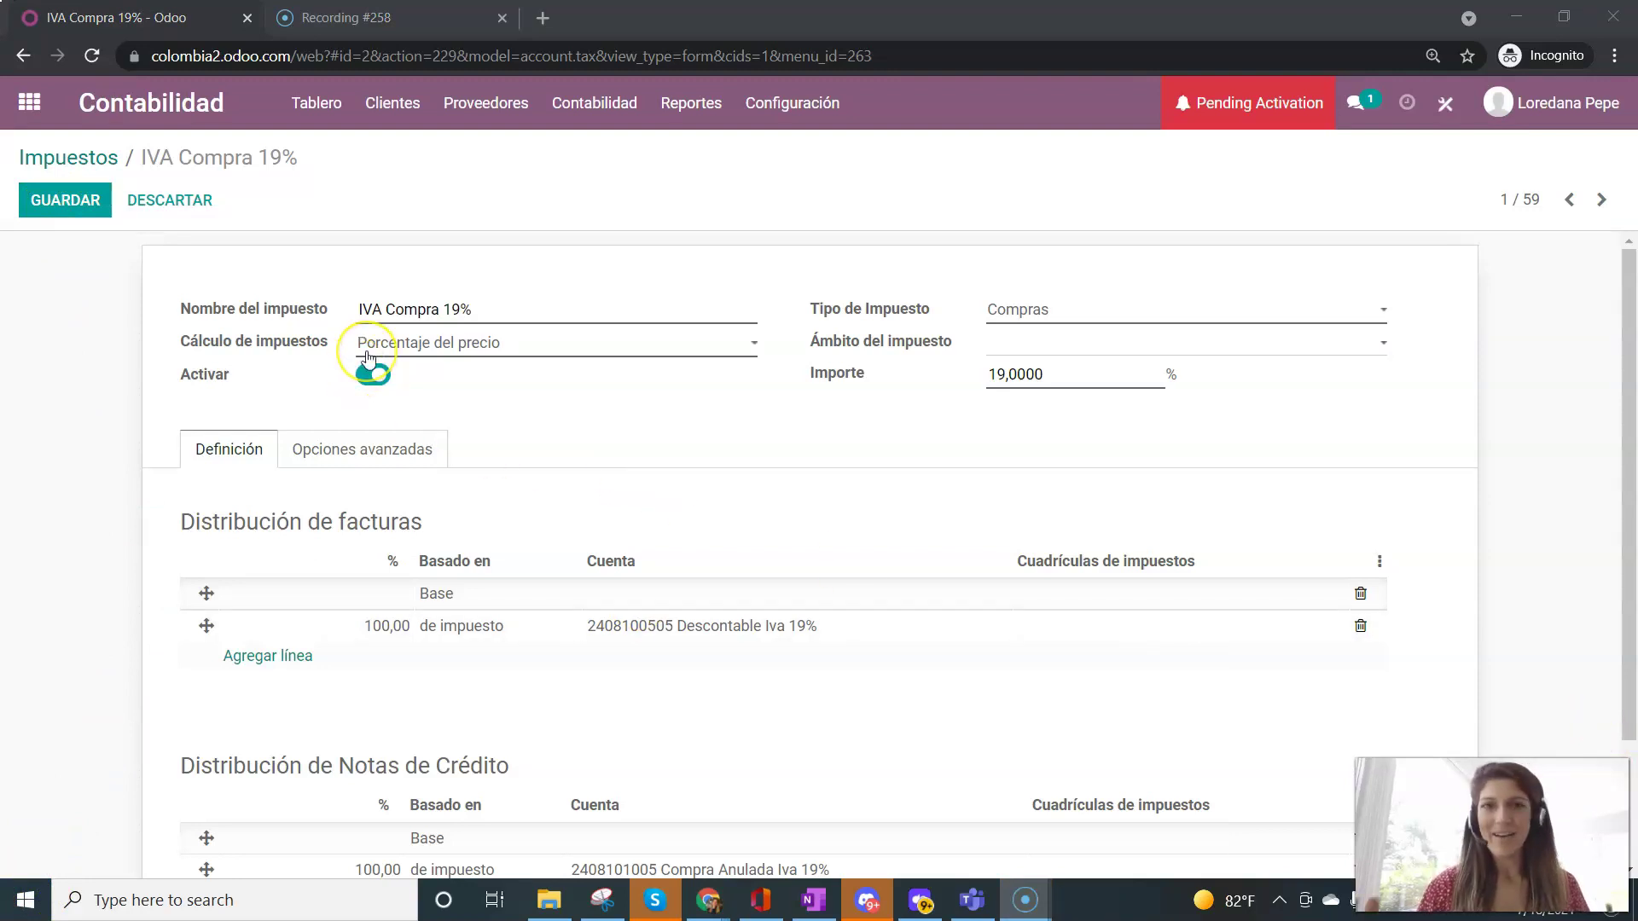
mouse_move(231, 342)
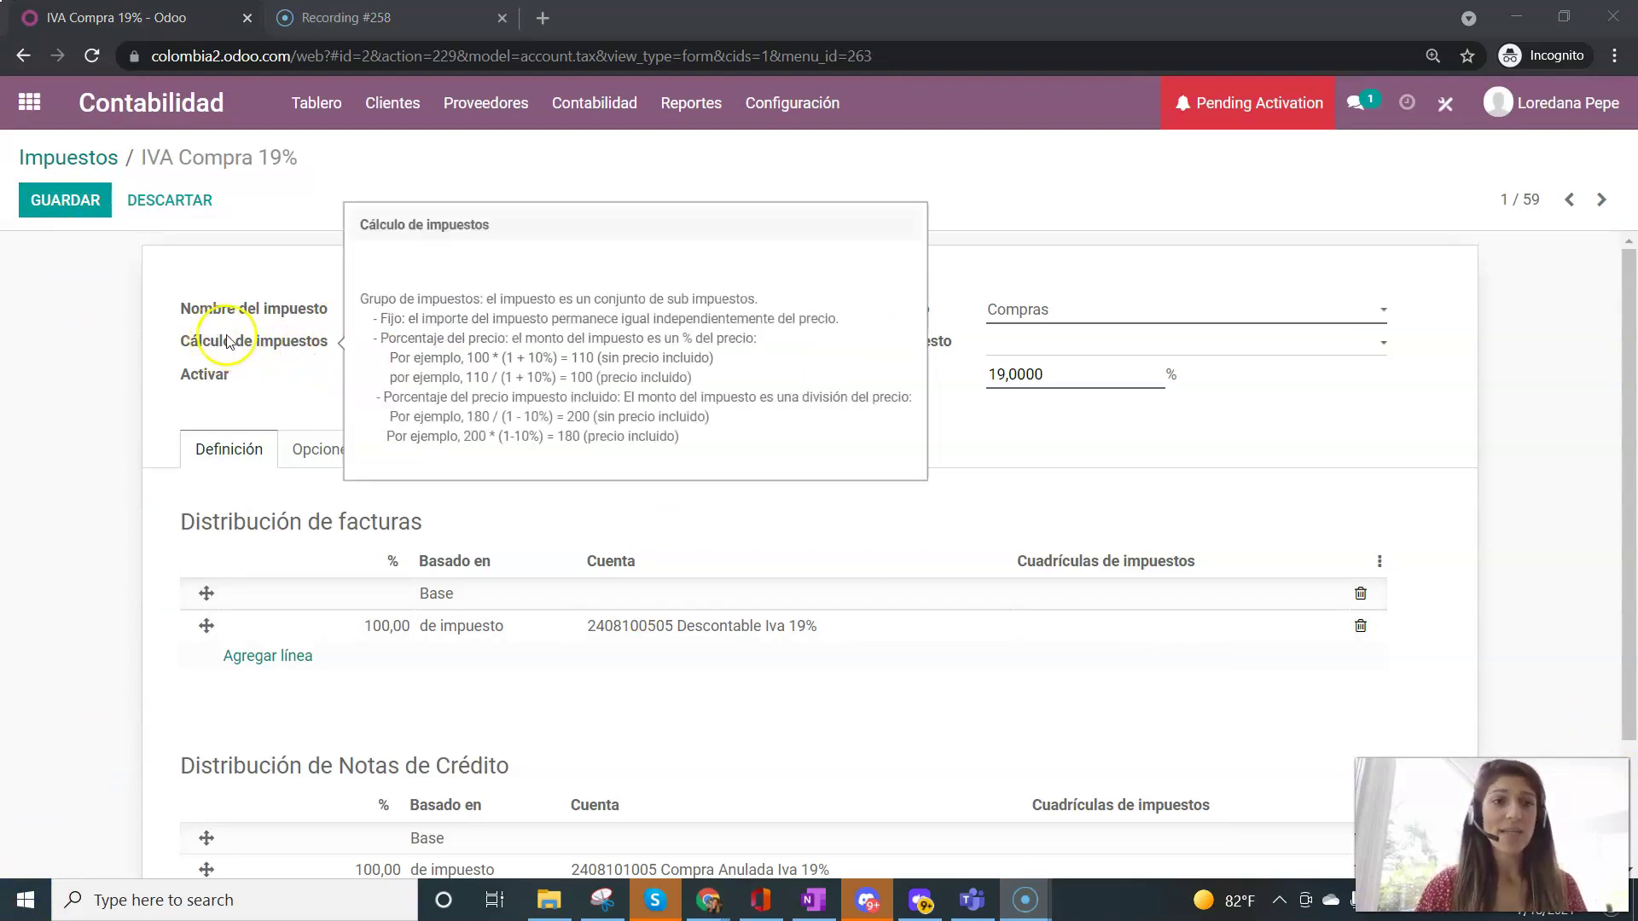
click(632, 345)
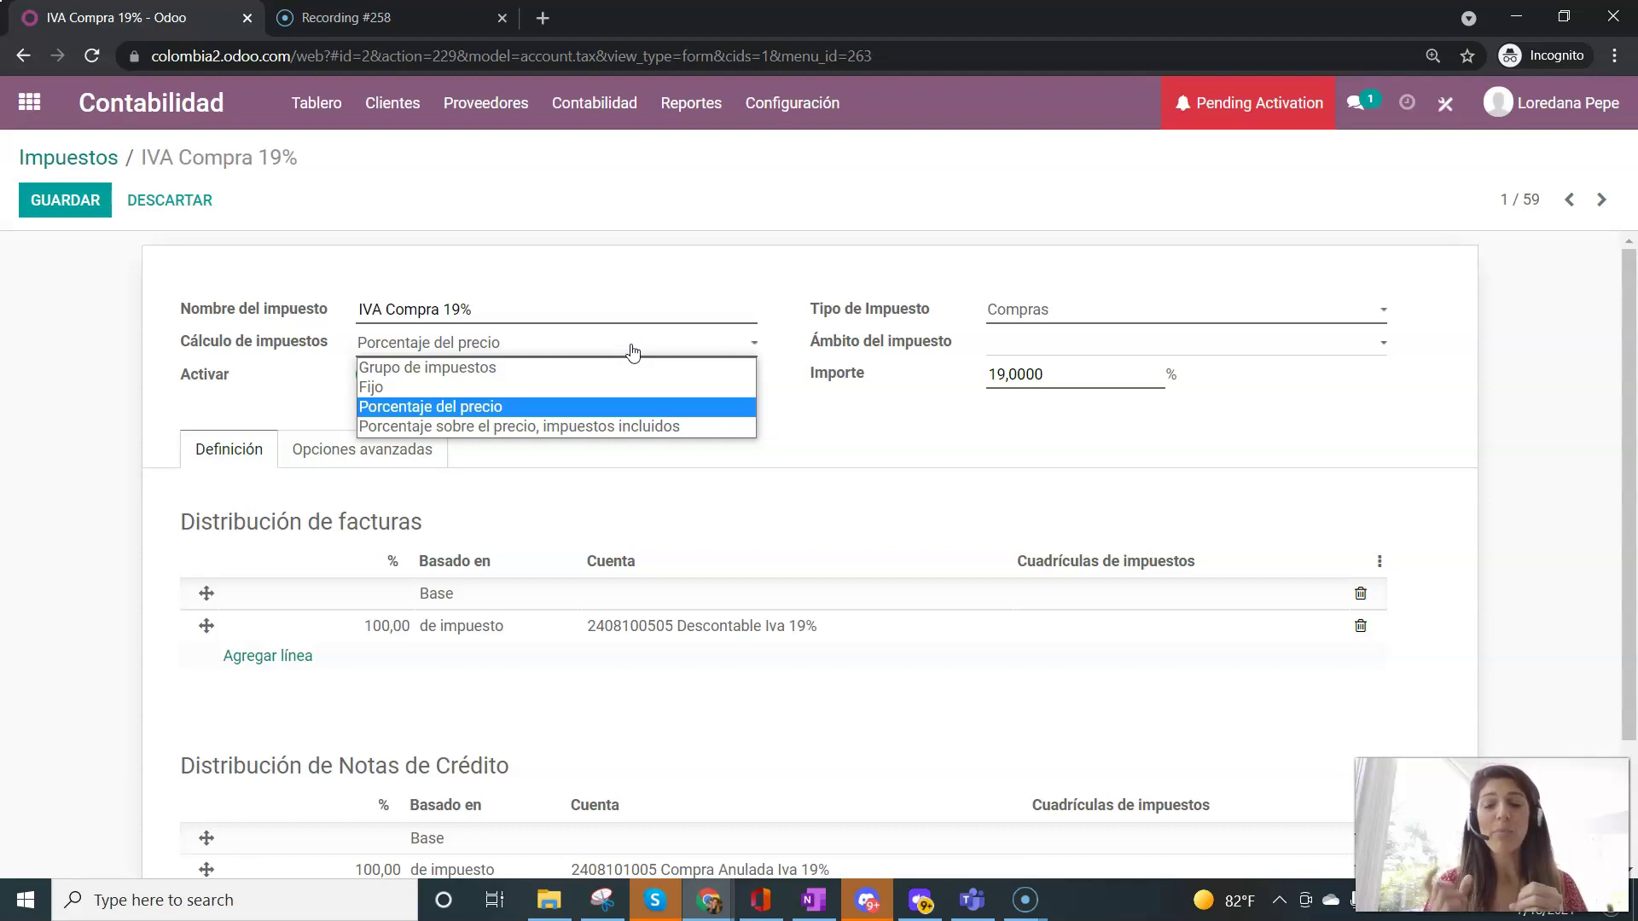
click(888, 450)
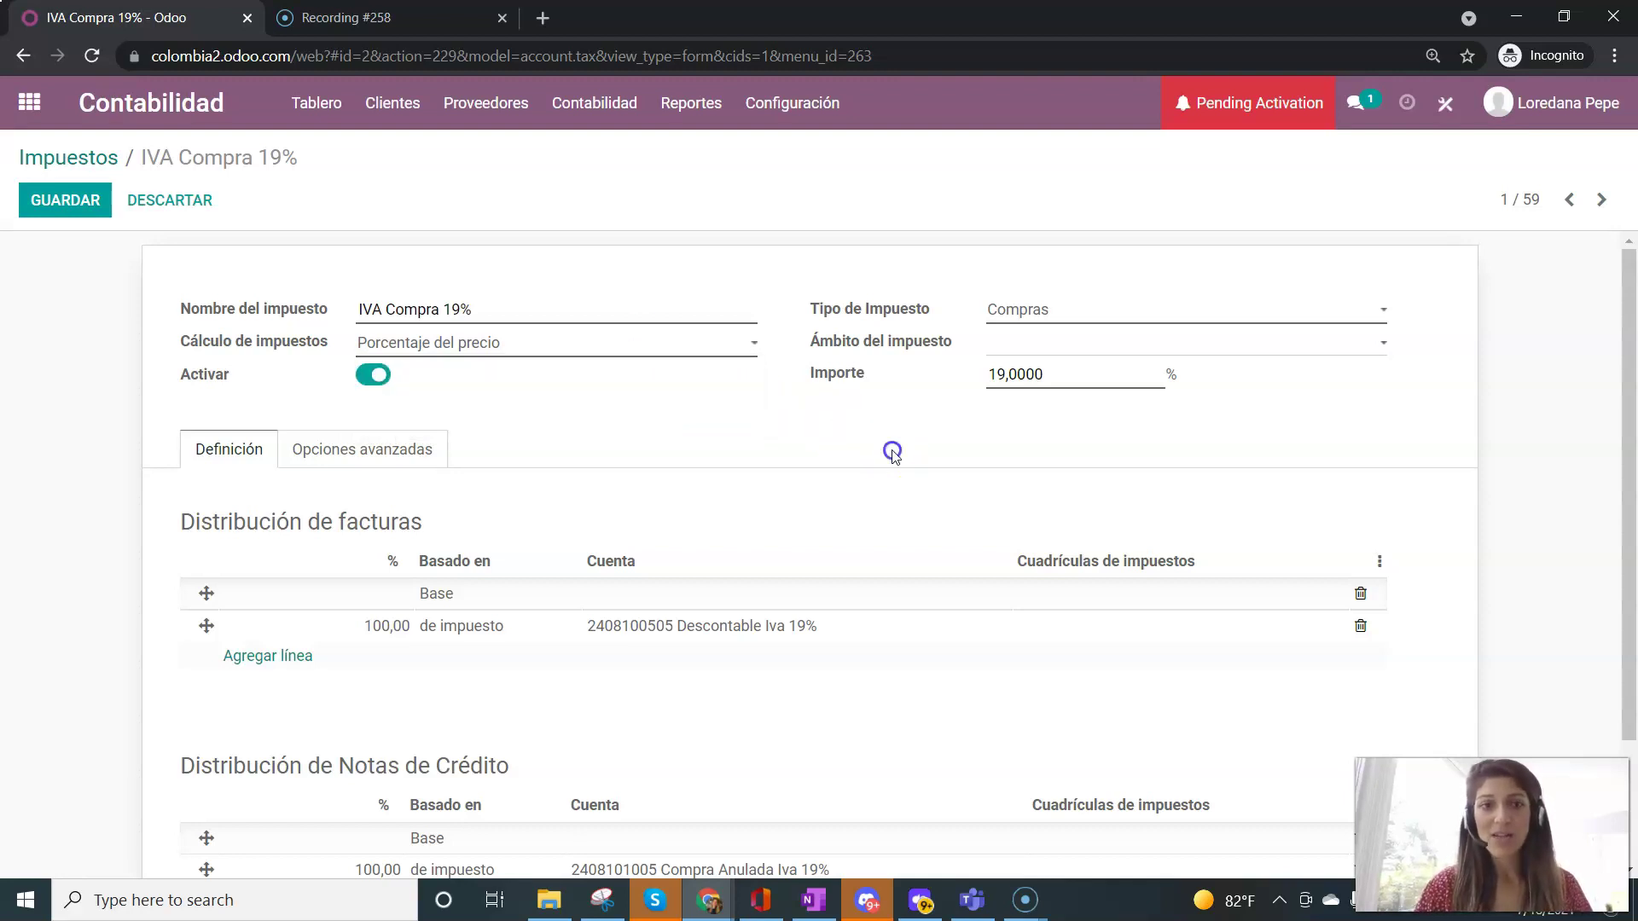
drag(472, 310, 443, 311)
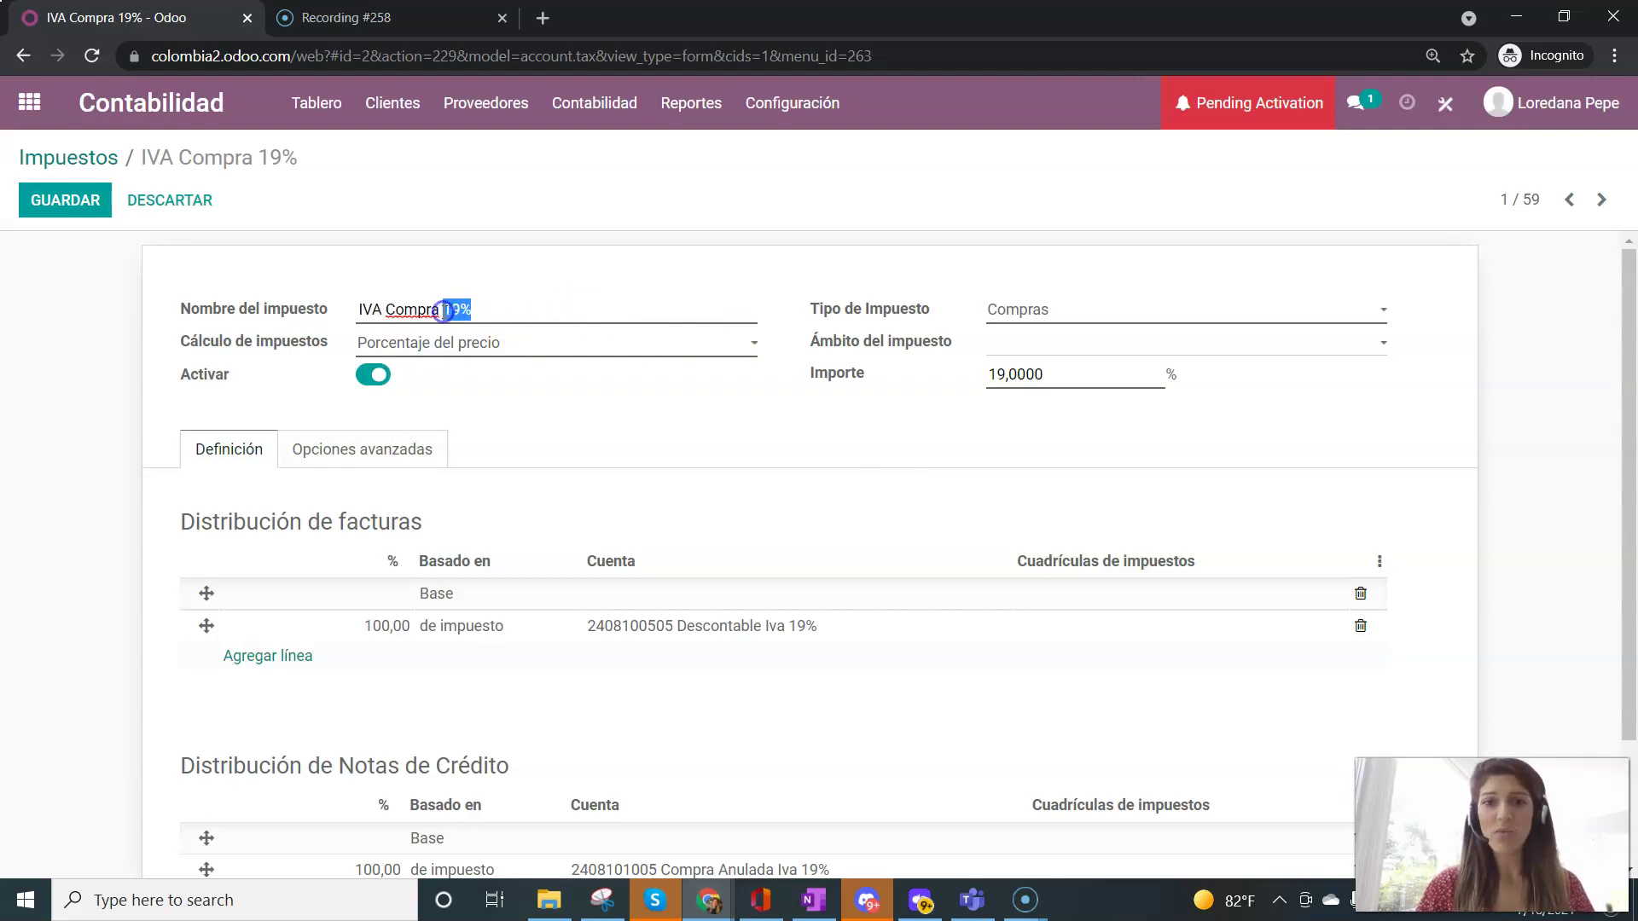
click(878, 384)
triple_click(867, 369)
click(881, 394)
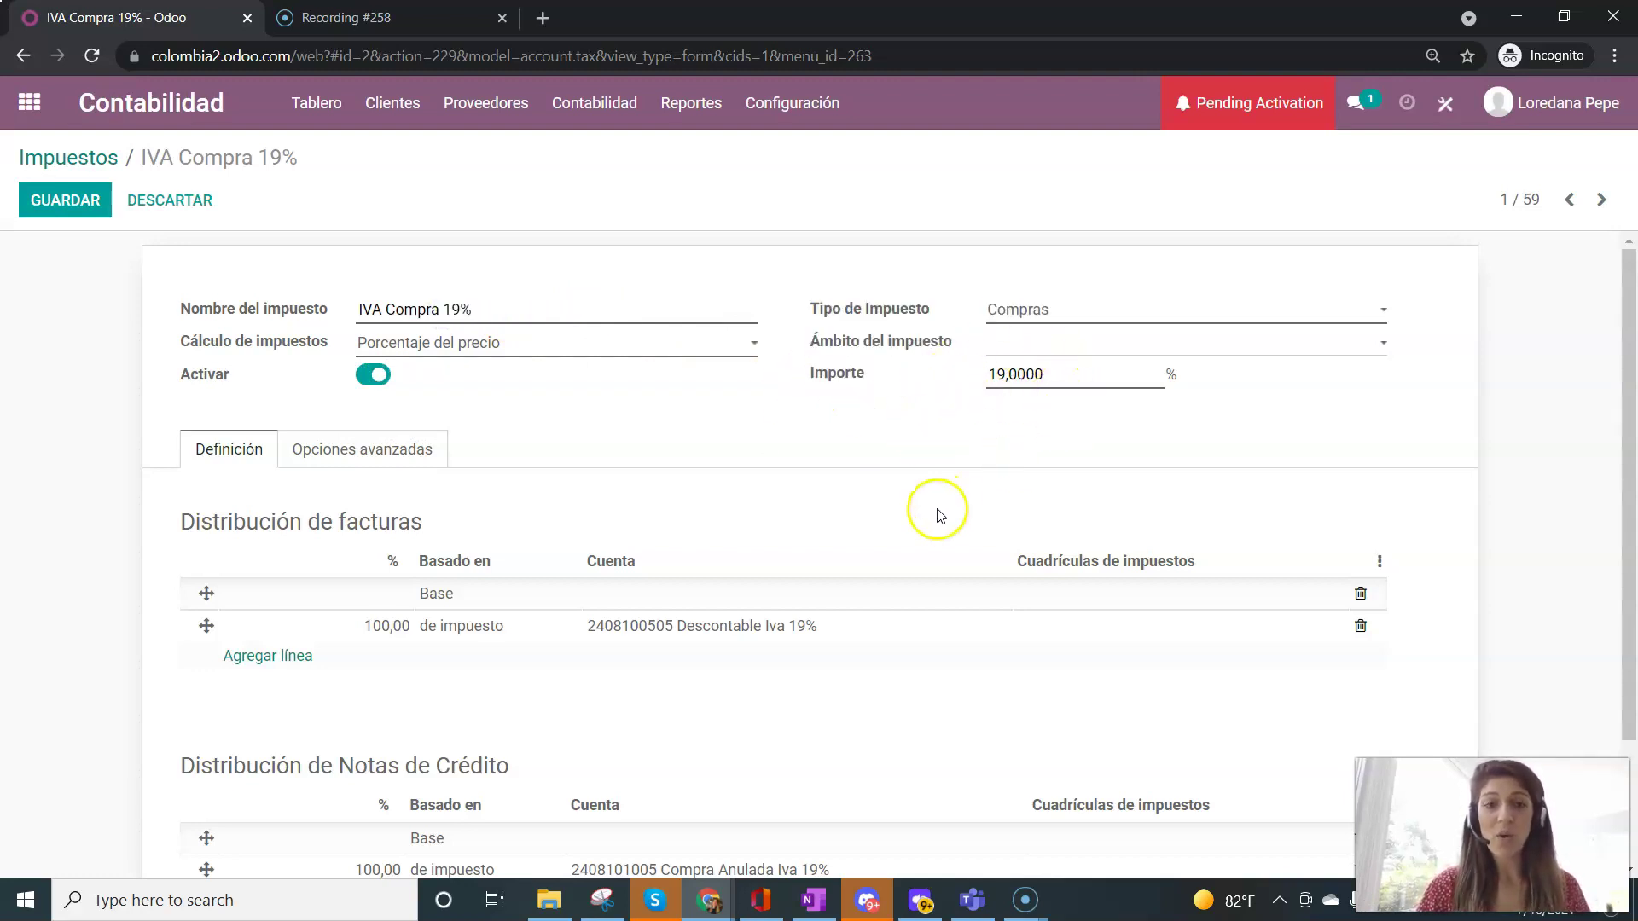
scroll(939, 514, down, 1)
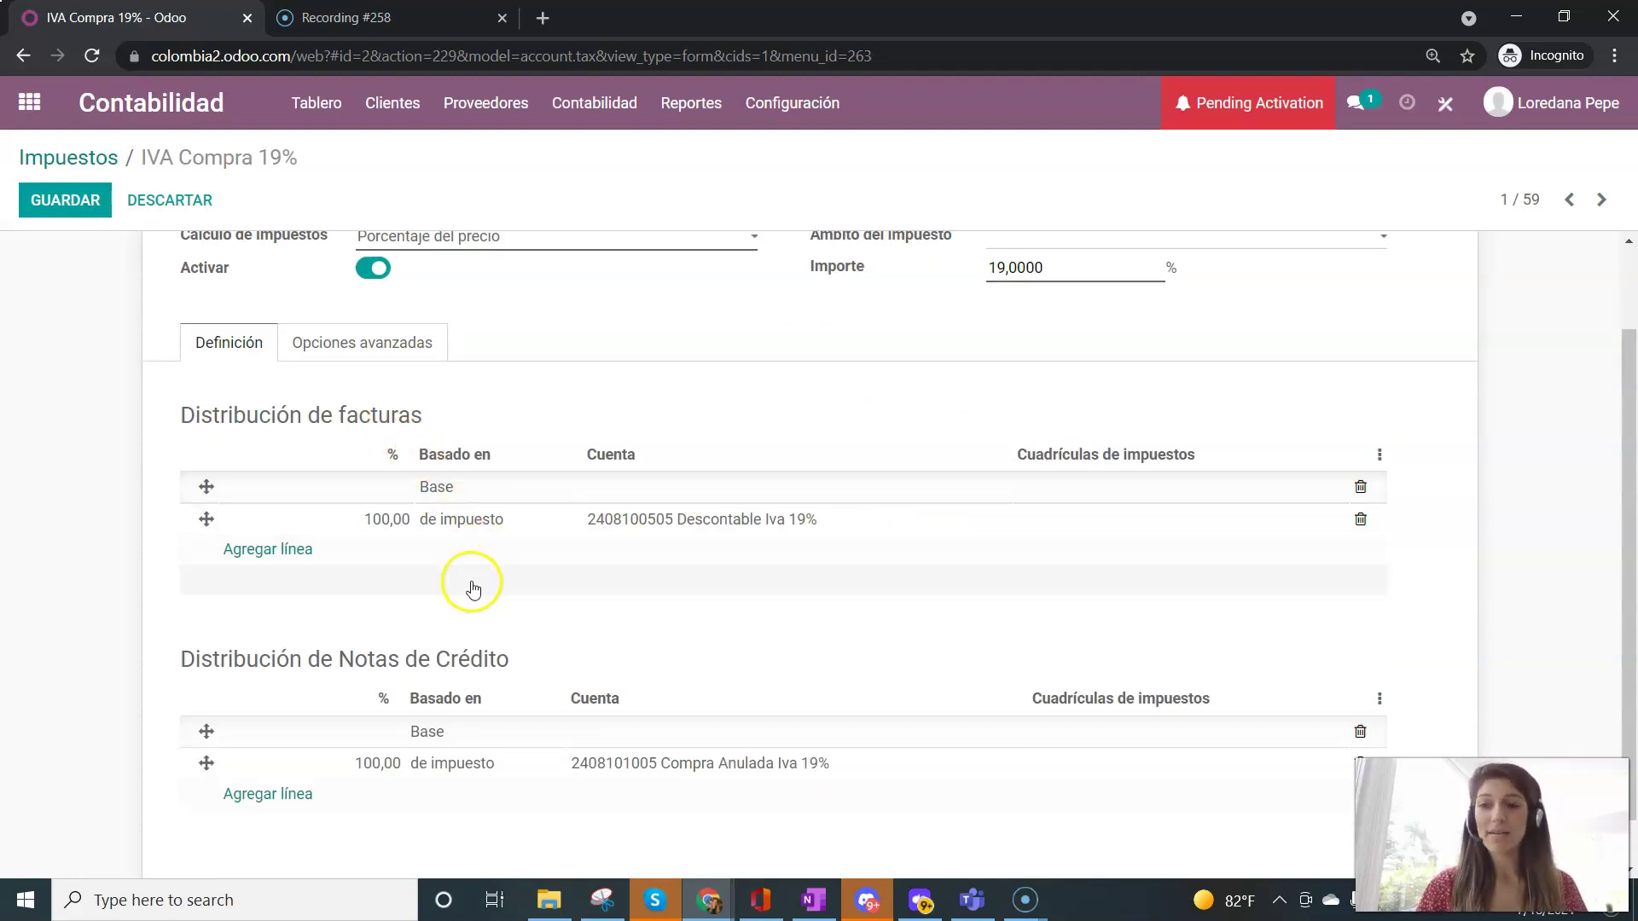
scroll(539, 564, down, 1)
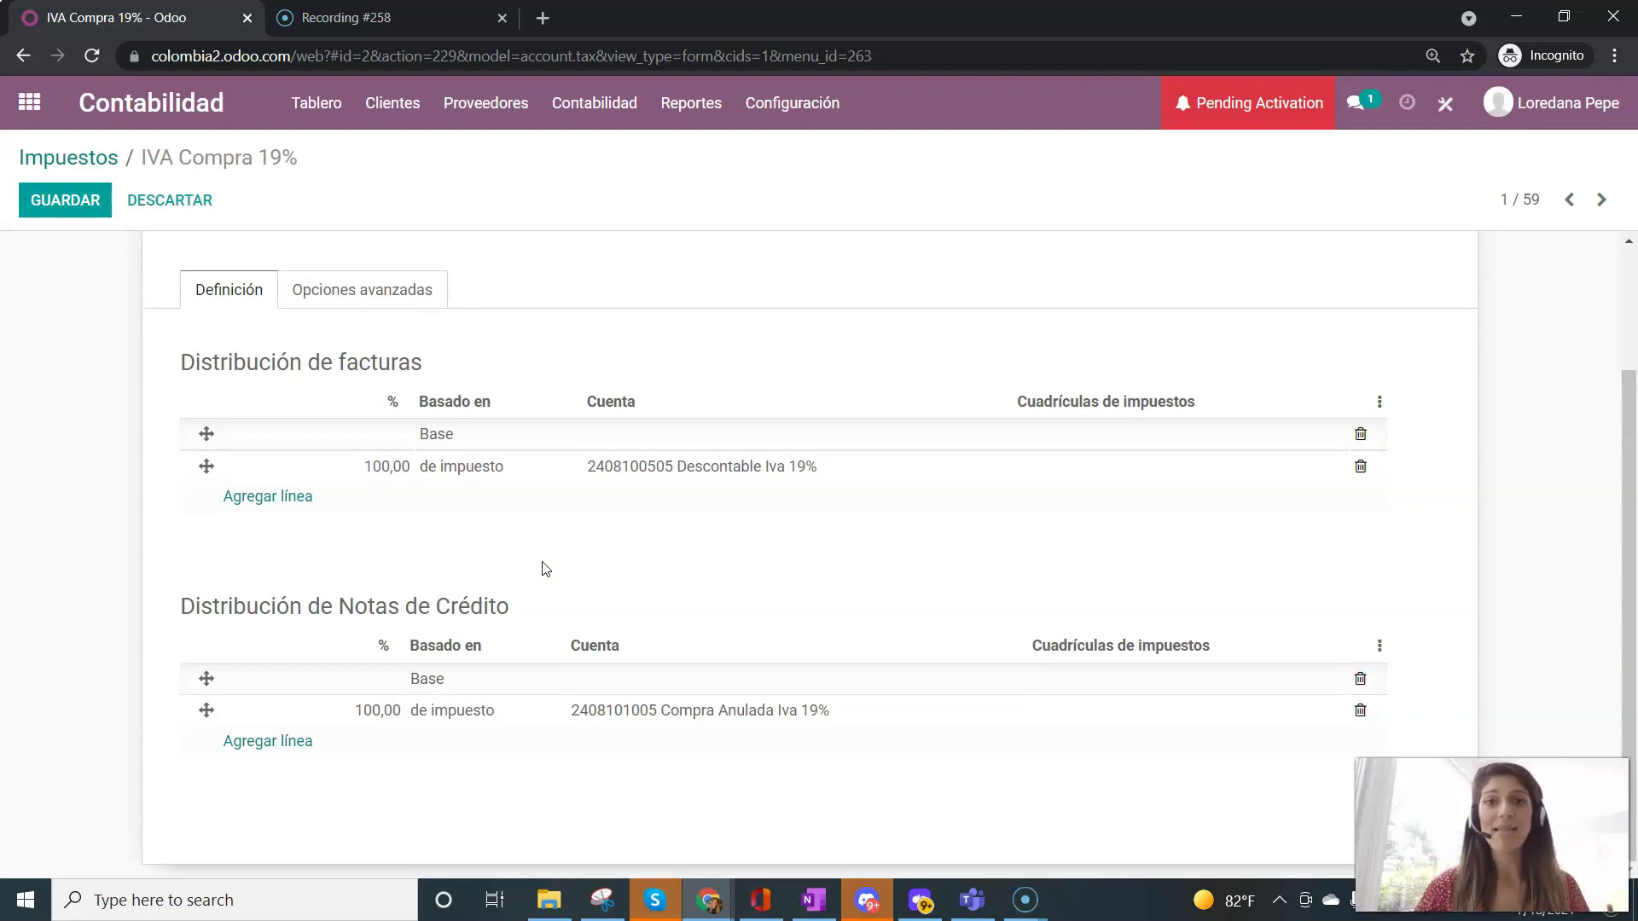
click(815, 104)
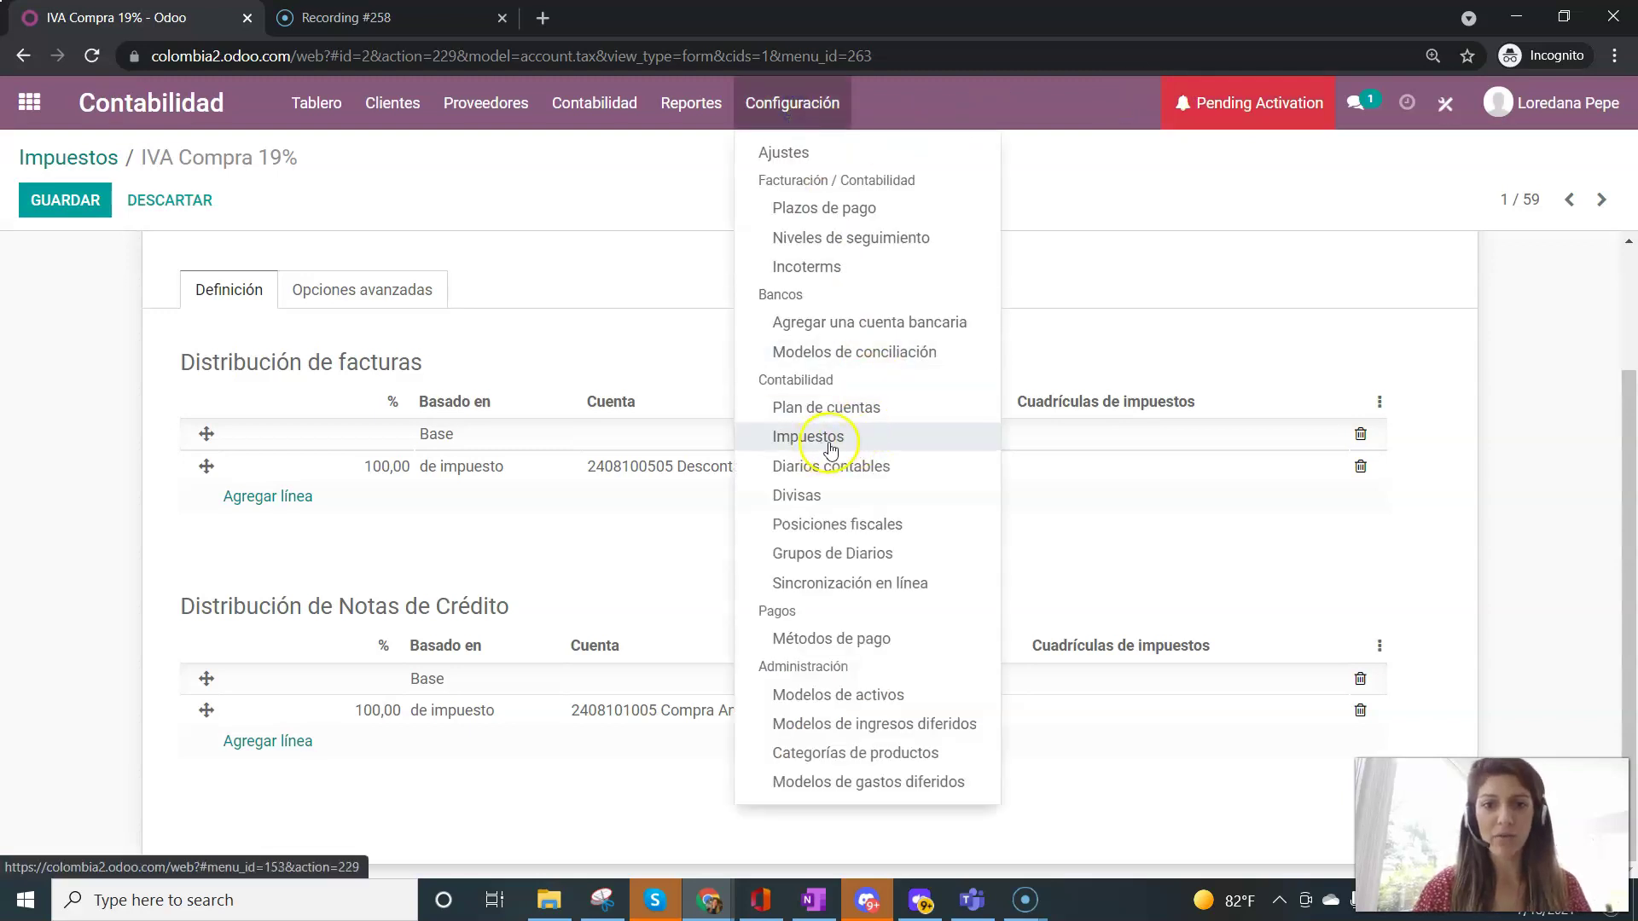
- Review the Diarios contables list, then return to the Tablero contable dashboard
click(861, 483)
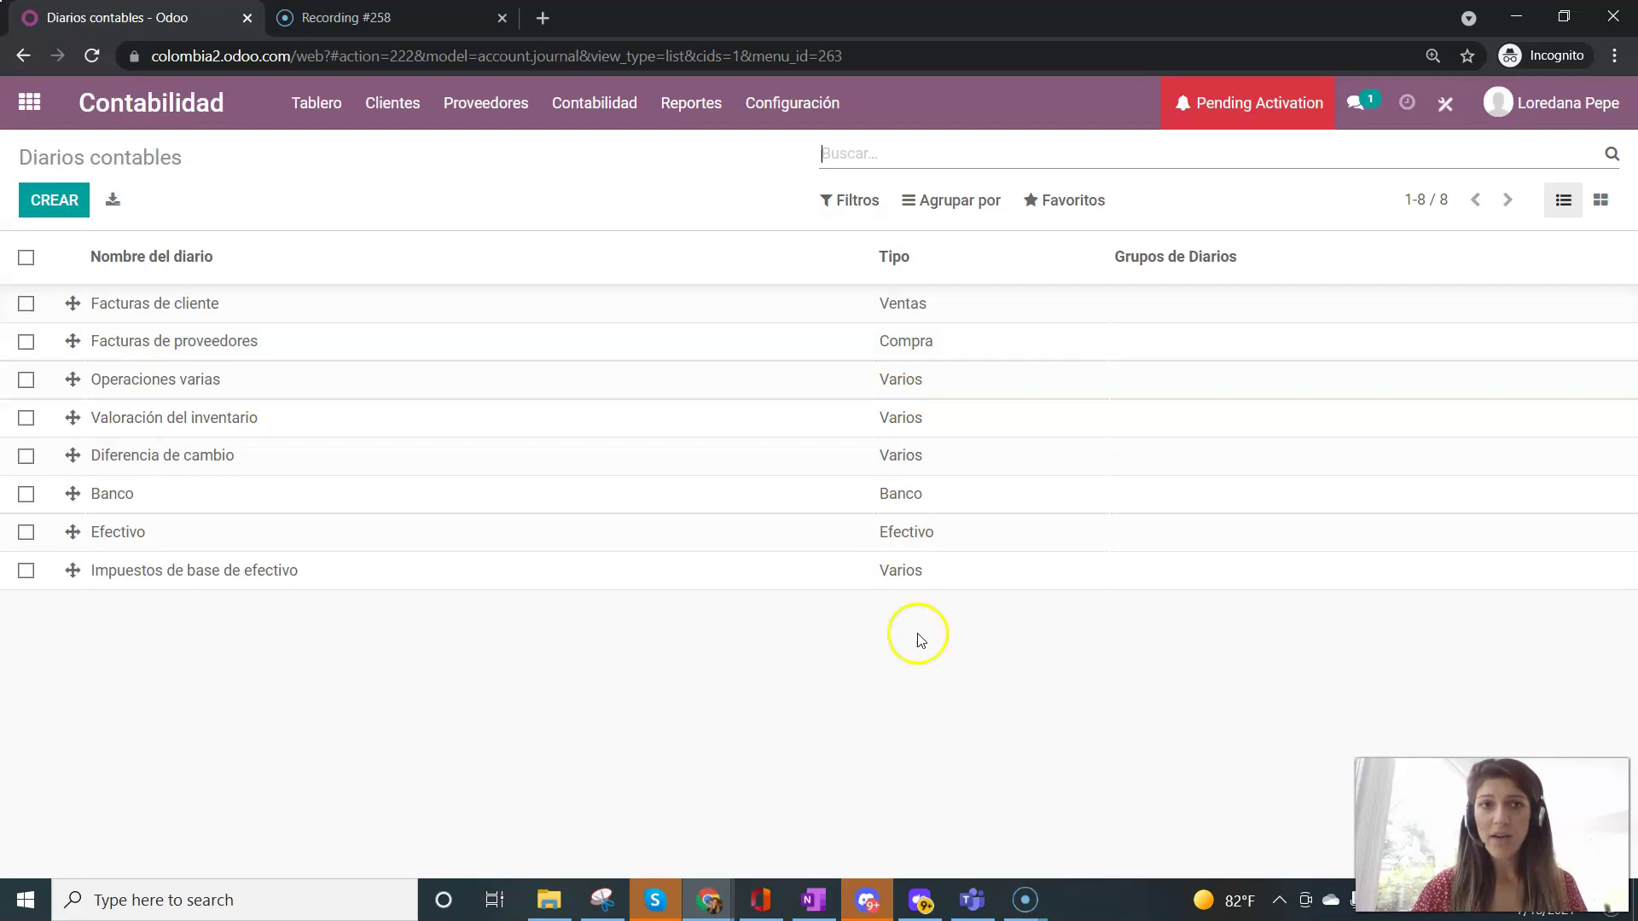
click(301, 104)
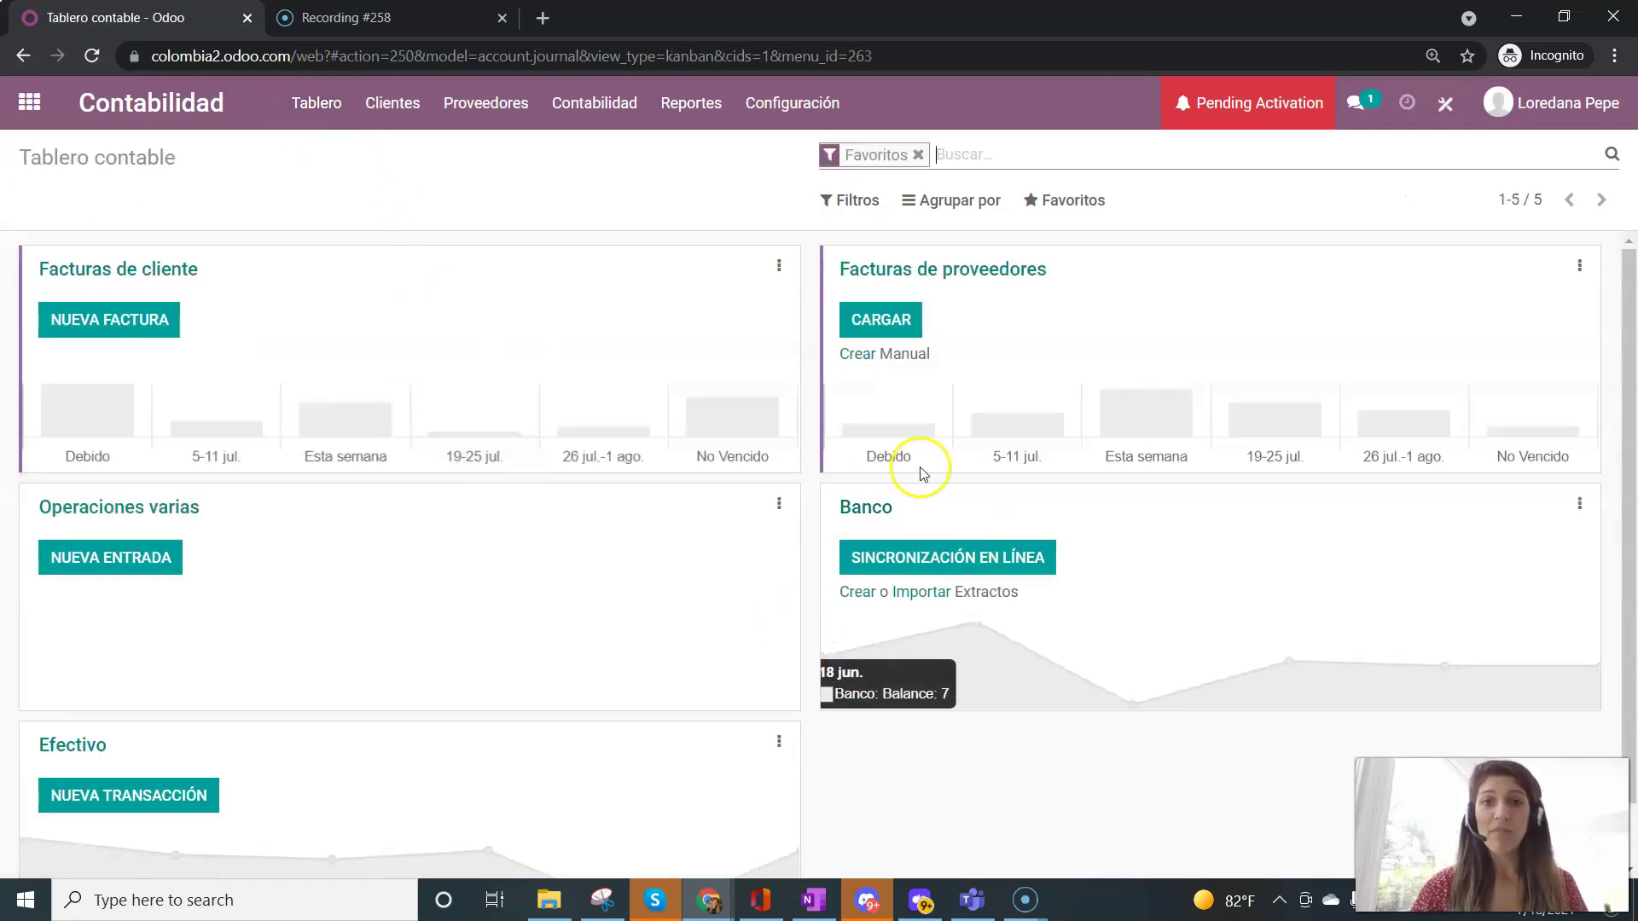
- Remove the Favoritos filter to show all eight journals, then open Posiciones fiscales
click(915, 156)
scroll(662, 758, down, 3)
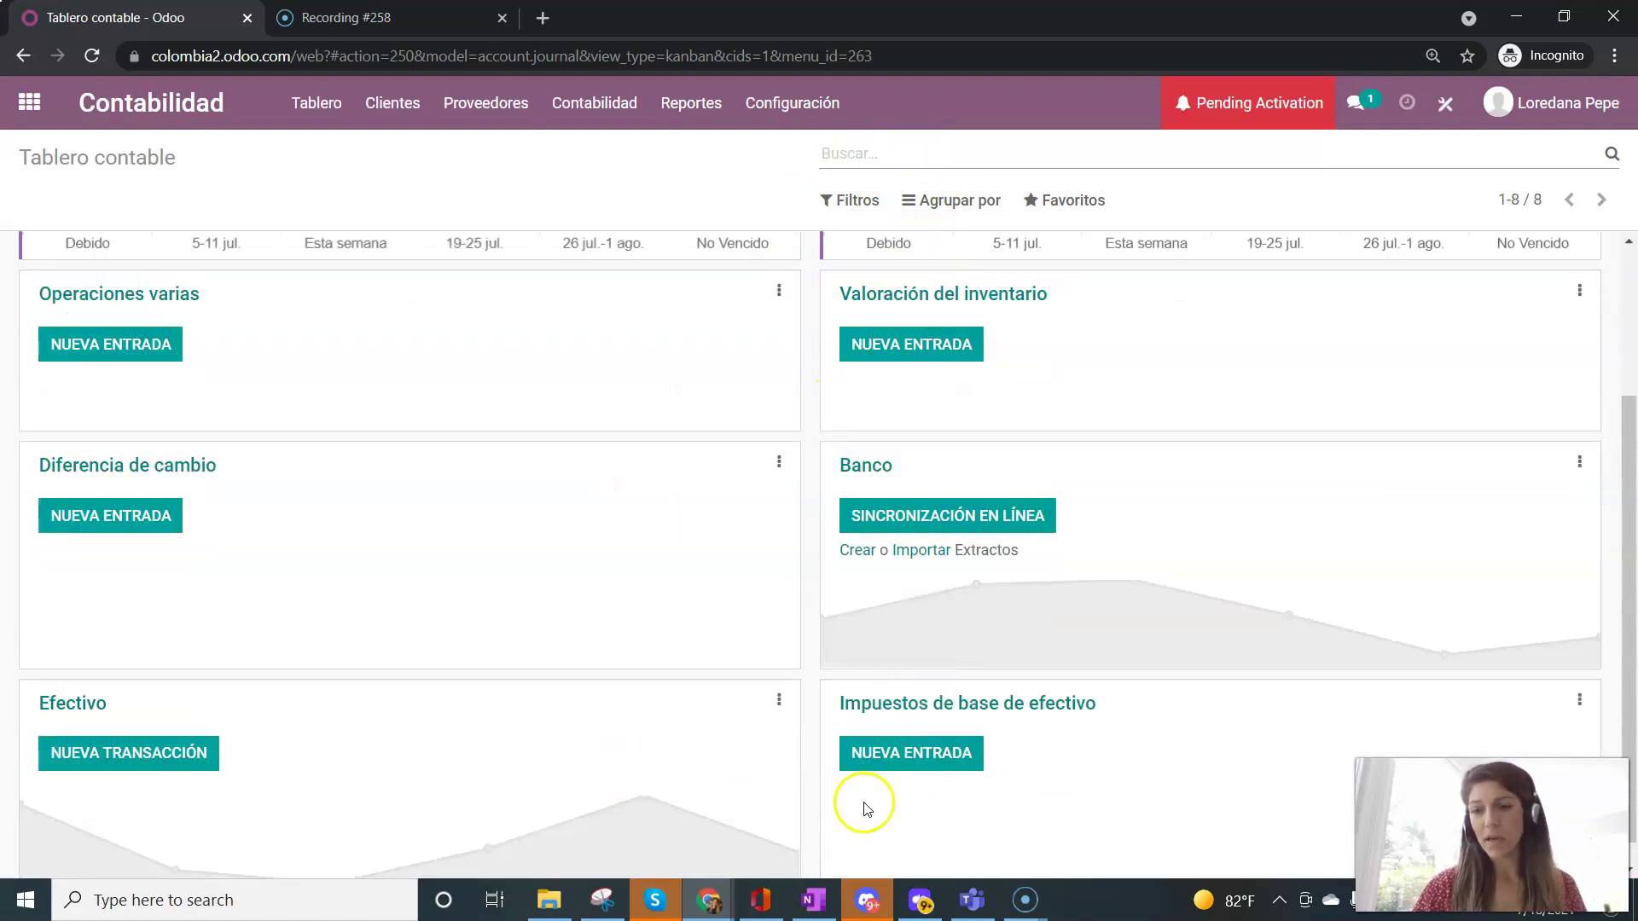
scroll(862, 804, up, 3)
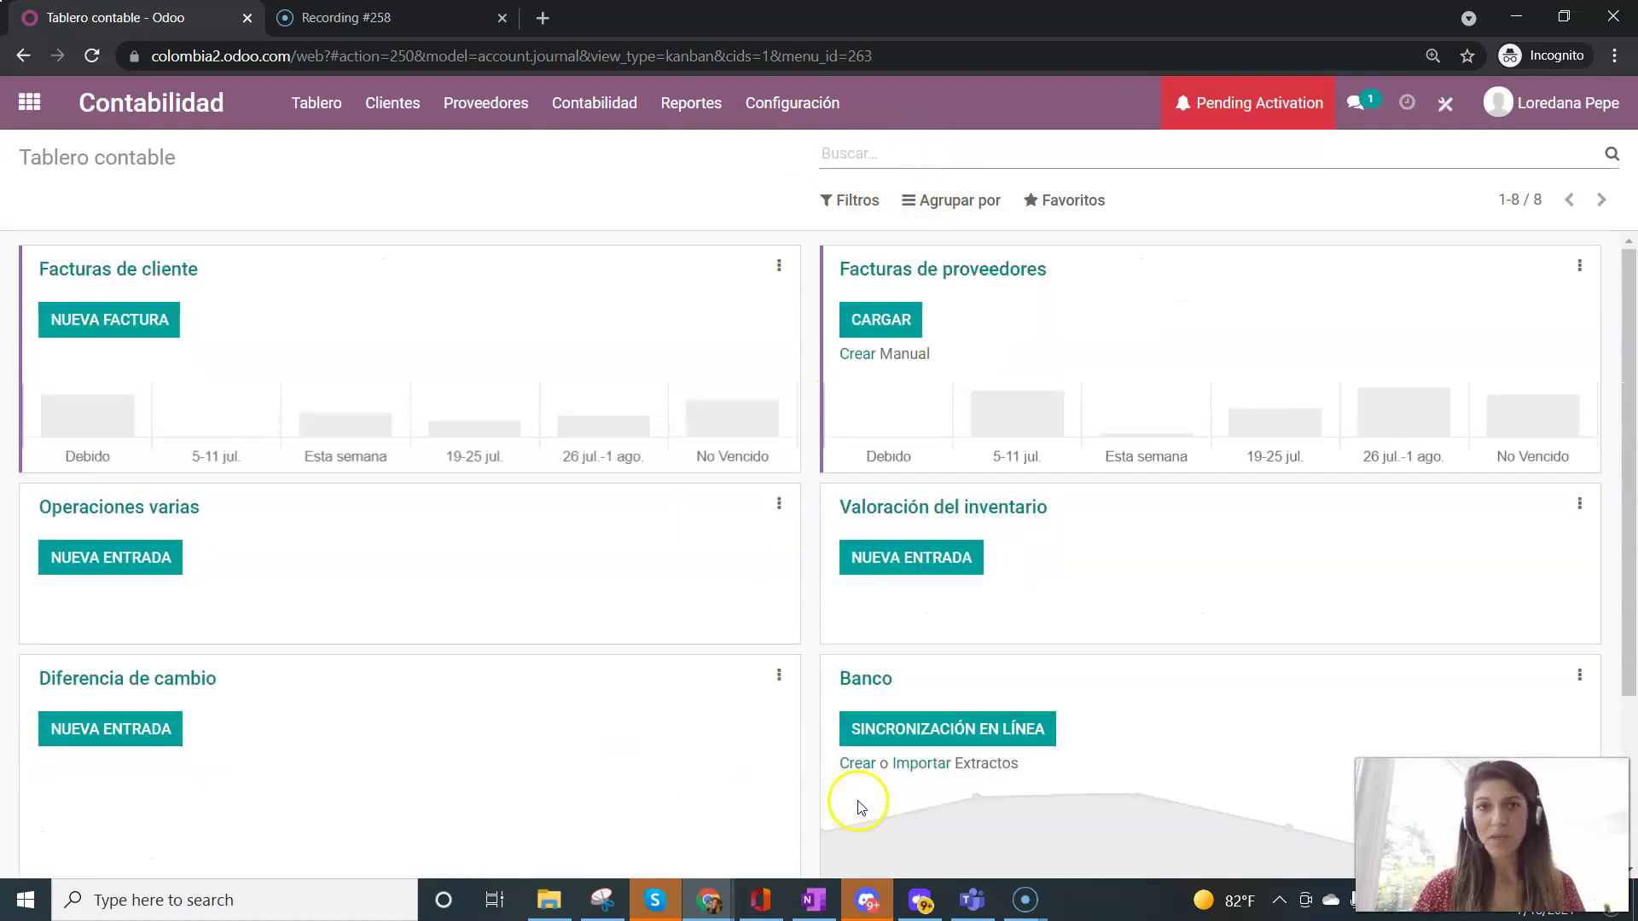
click(800, 117)
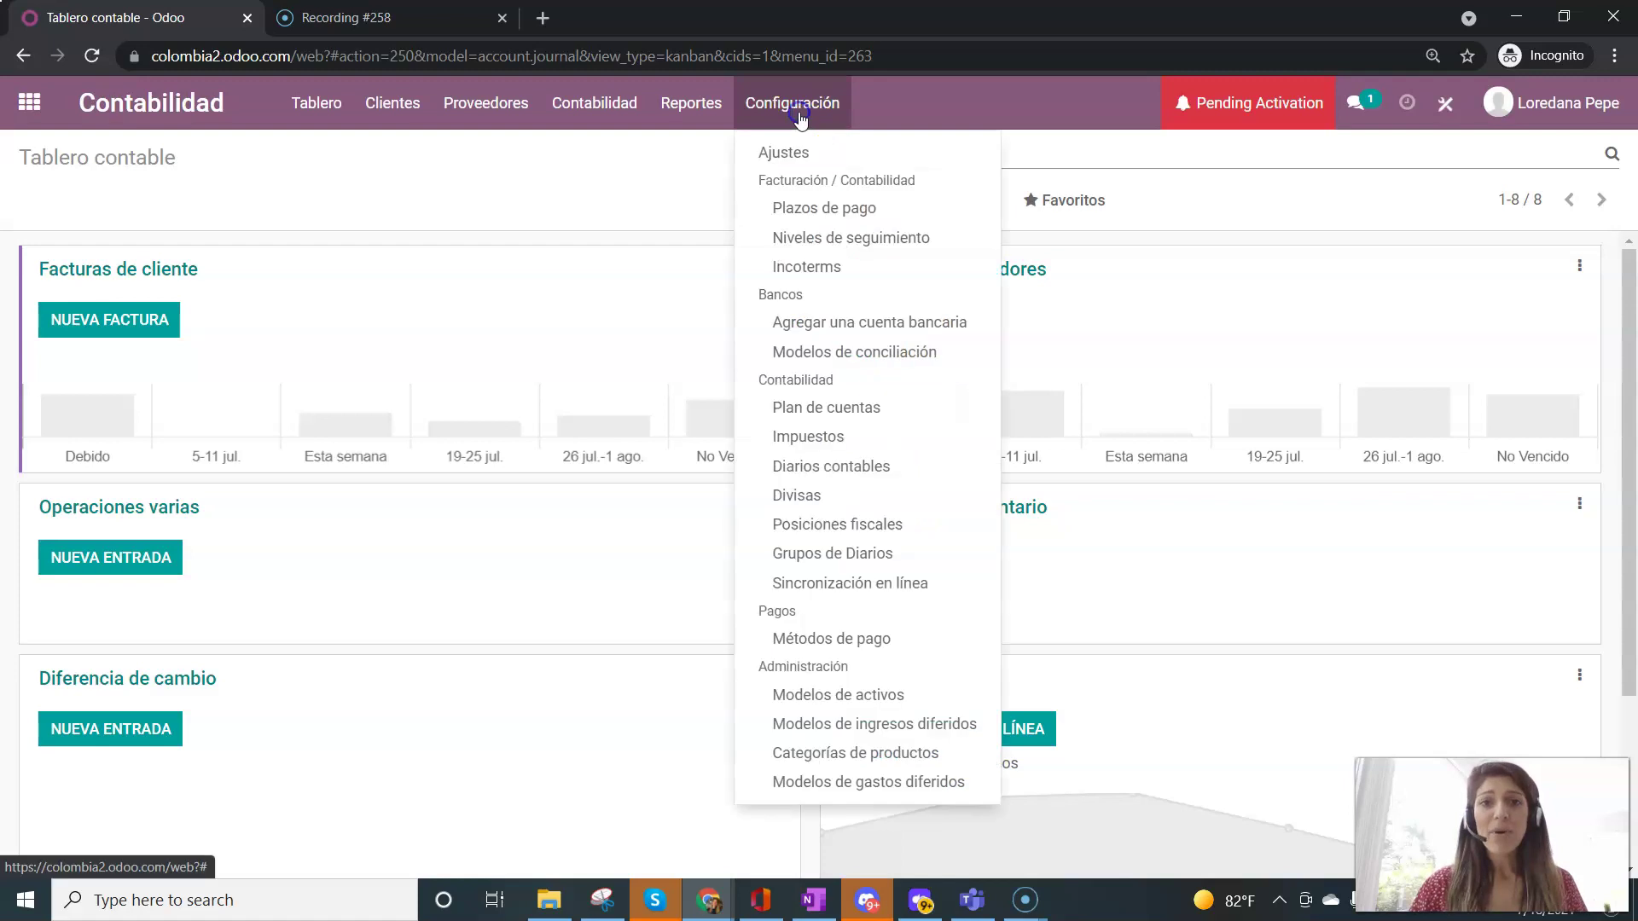
click(839, 523)
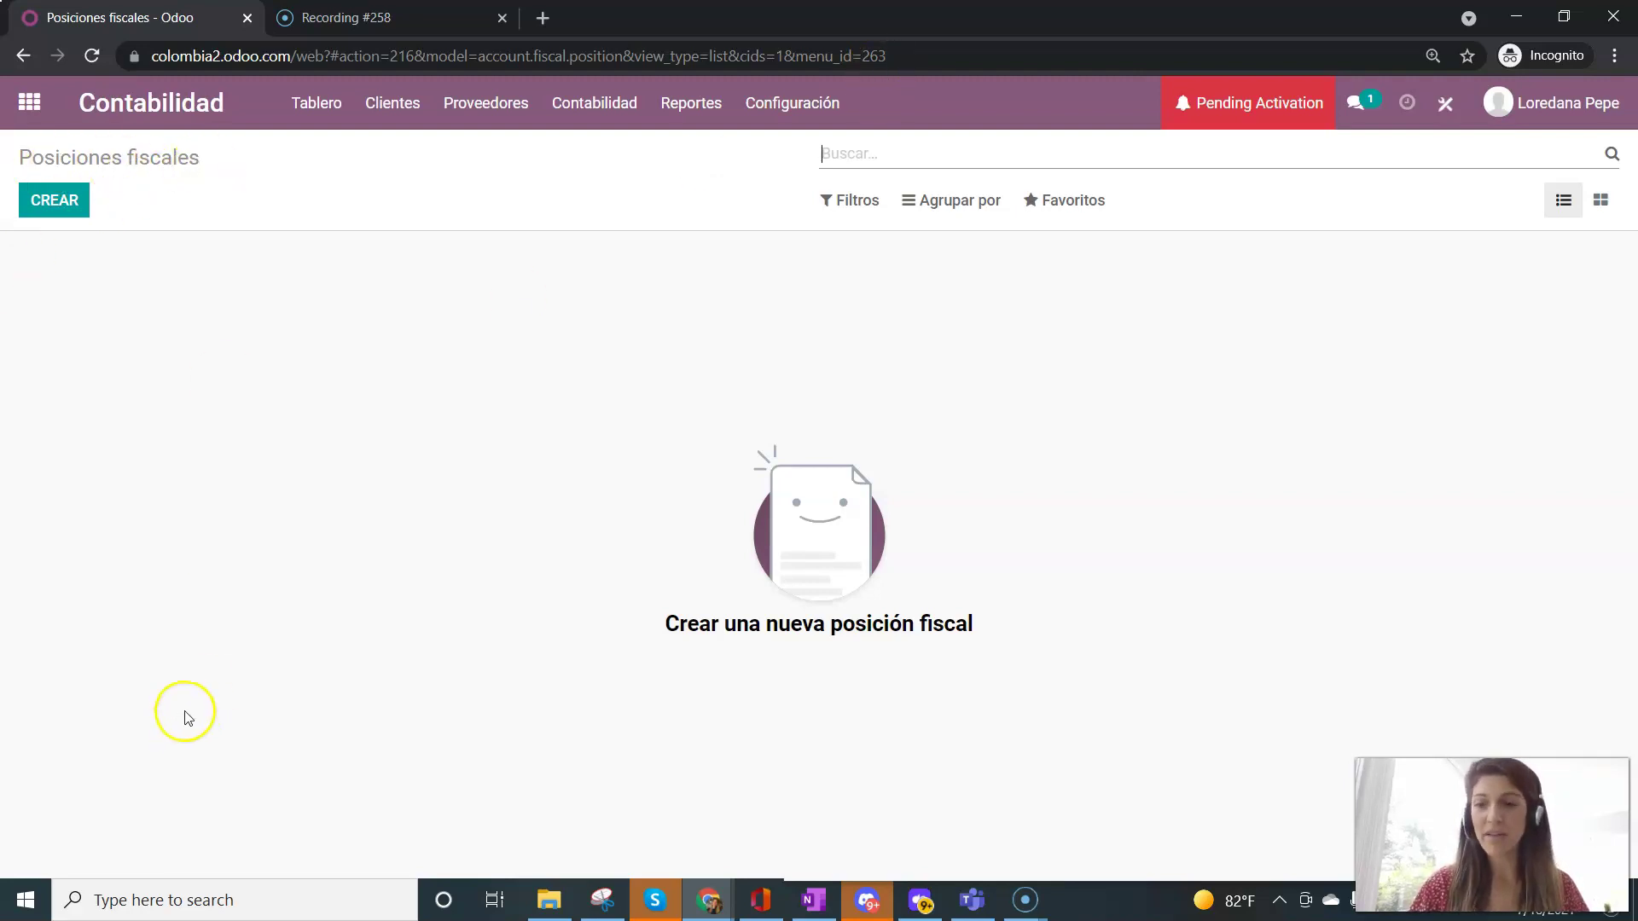
- Review the empty Posiciones fiscales list
click(32, 879)
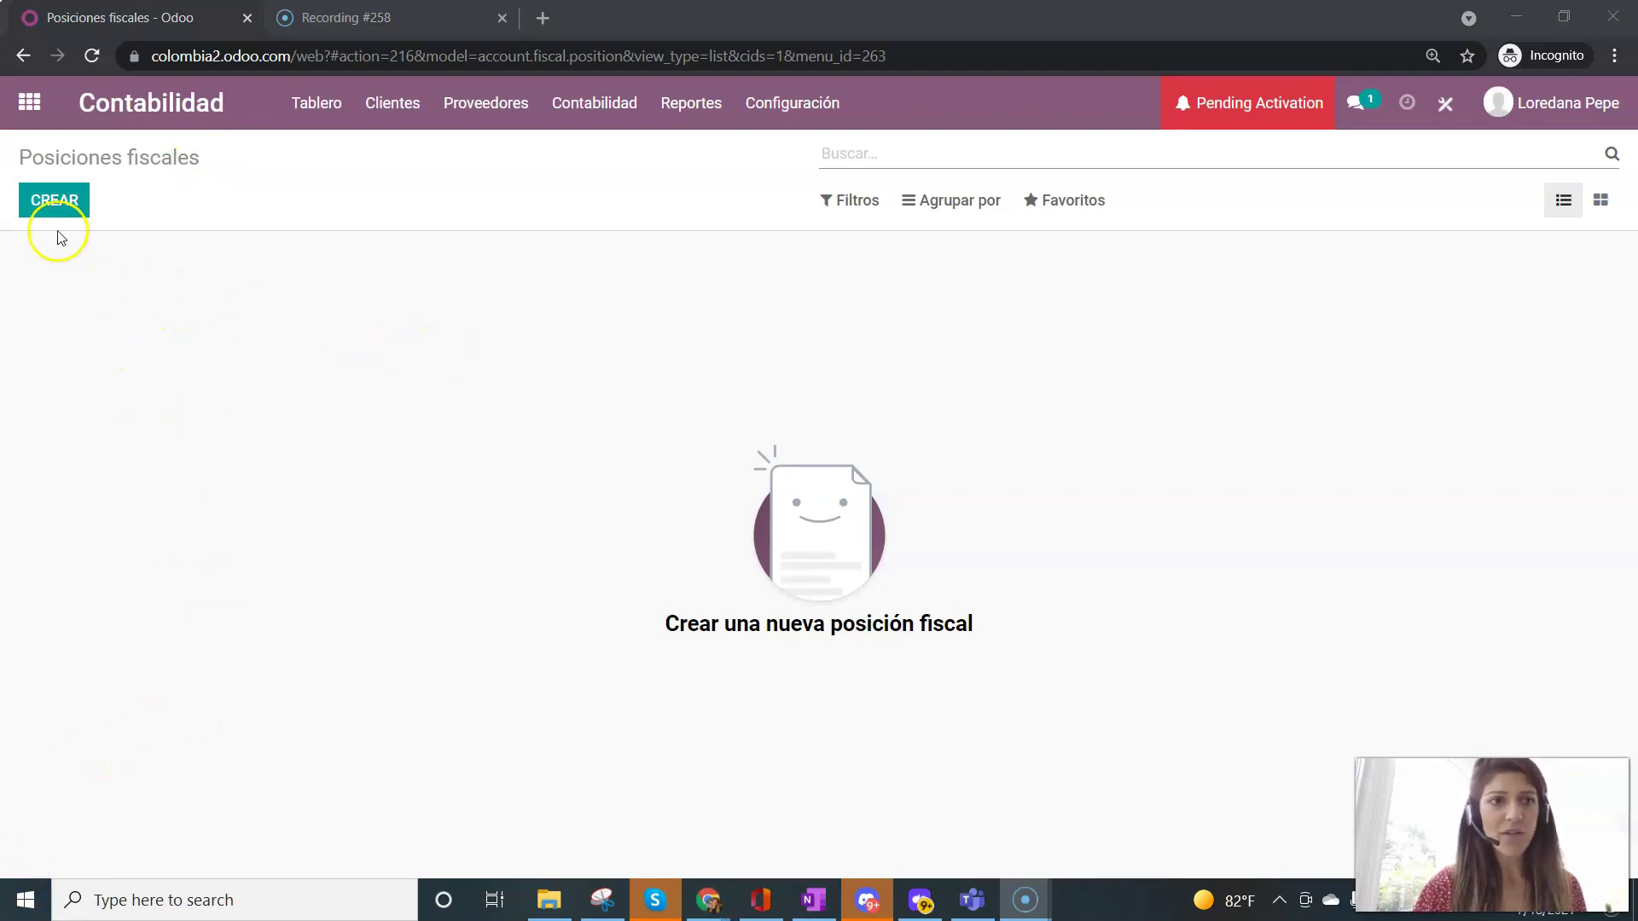
- Create fiscal position 'Impuesto 1' with a tax mapping from IVA Ventas 19% (Ventas)
click(60, 205)
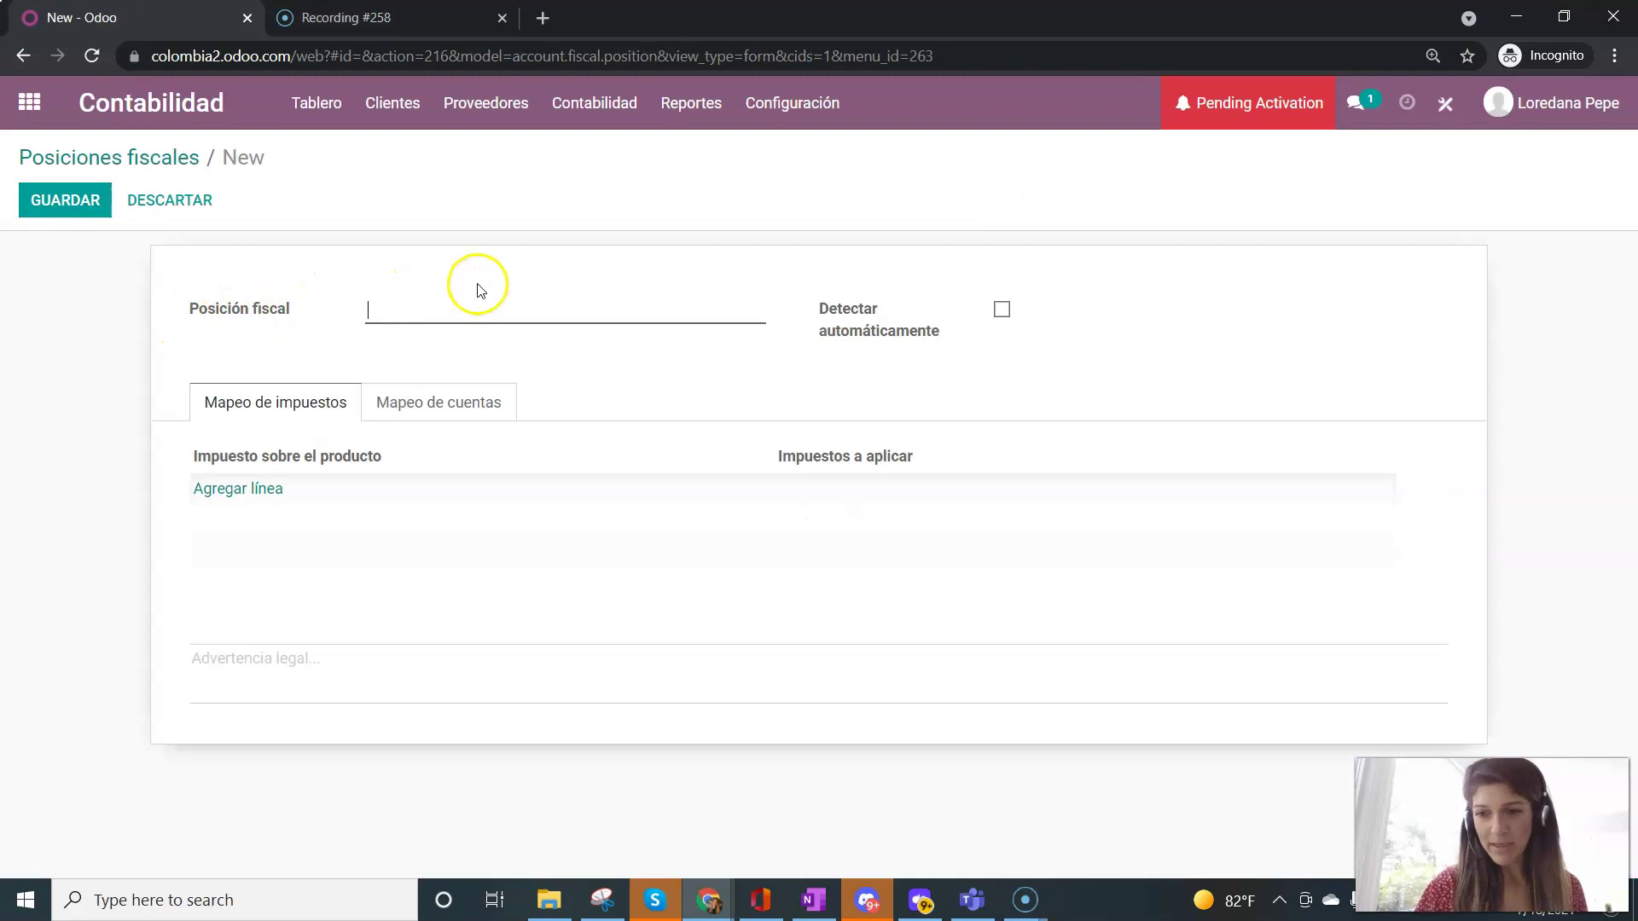
text(Impuesto )
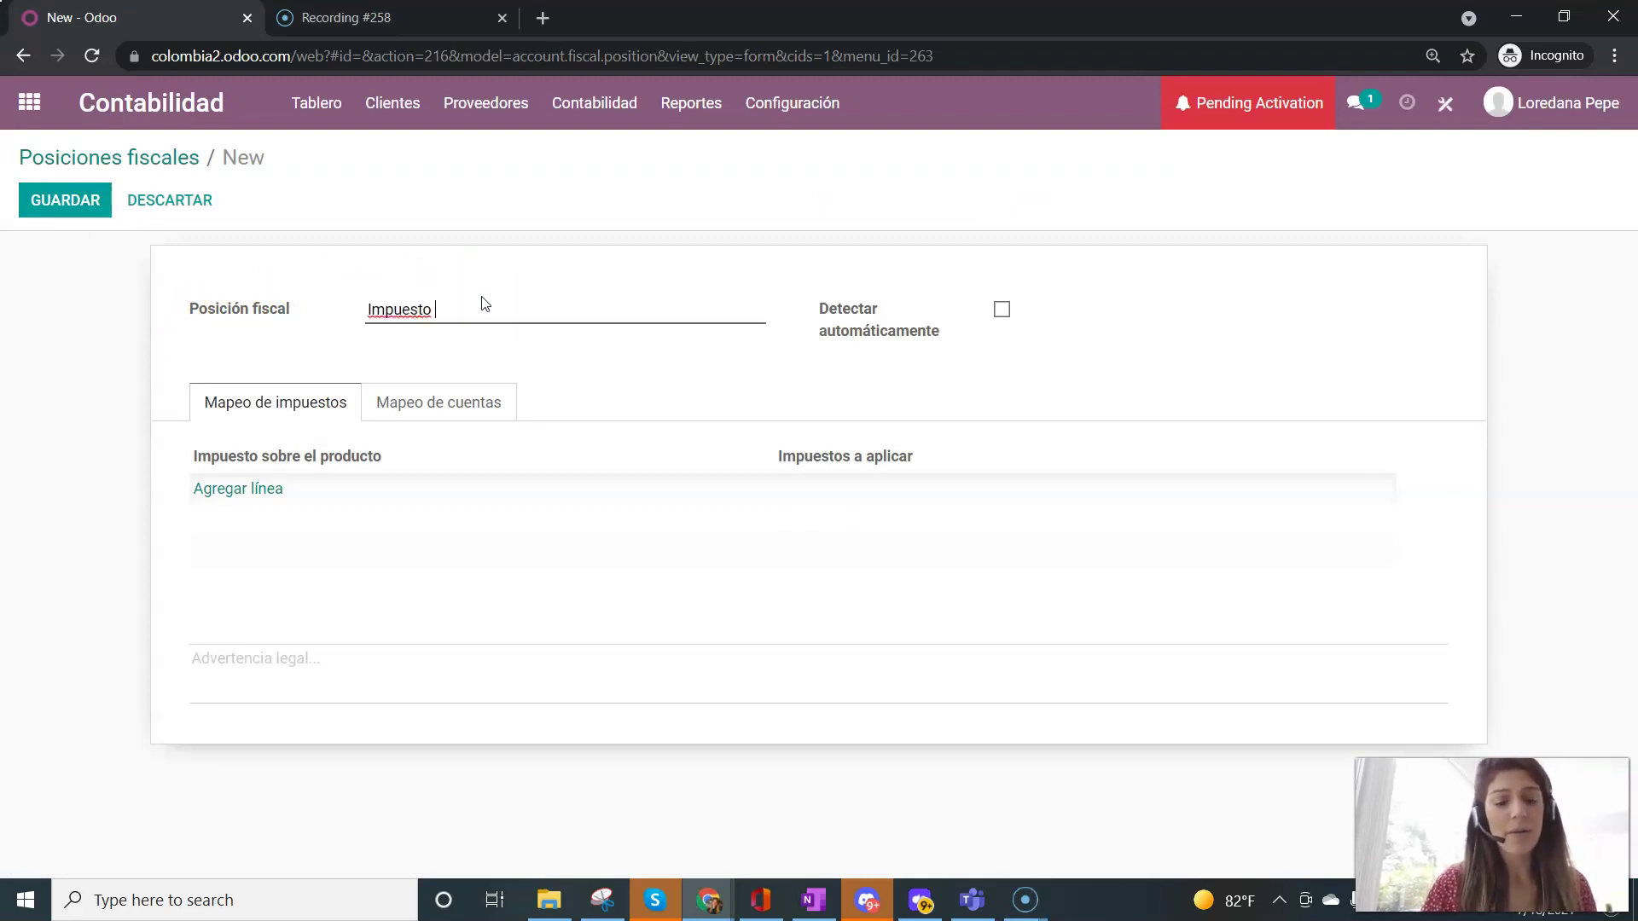
text(1)
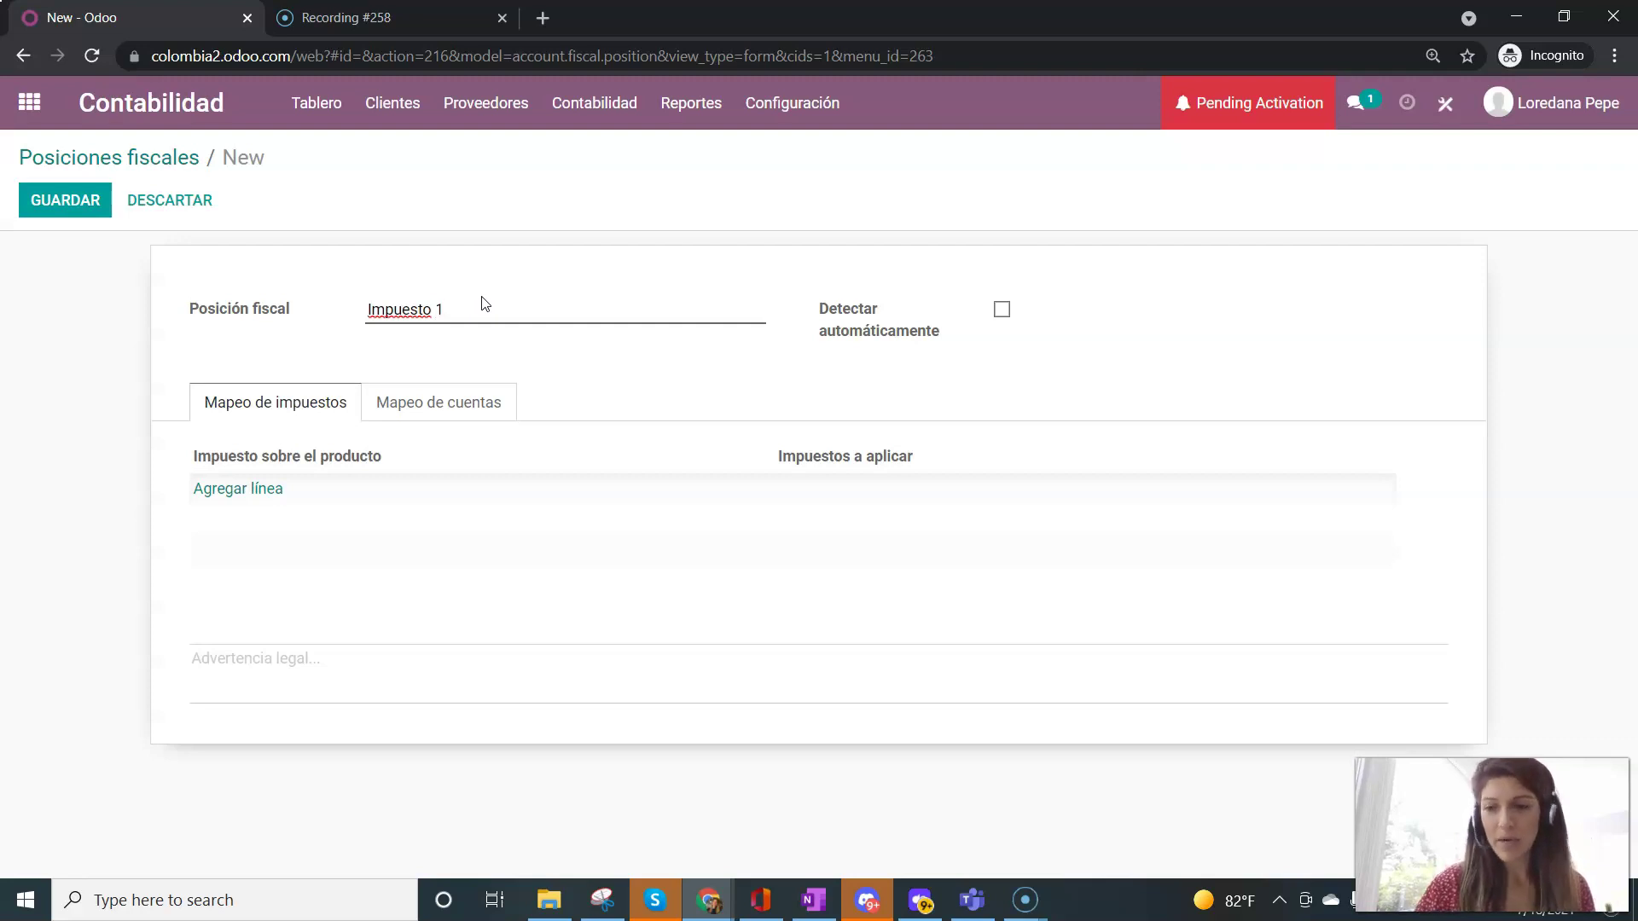
click(261, 495)
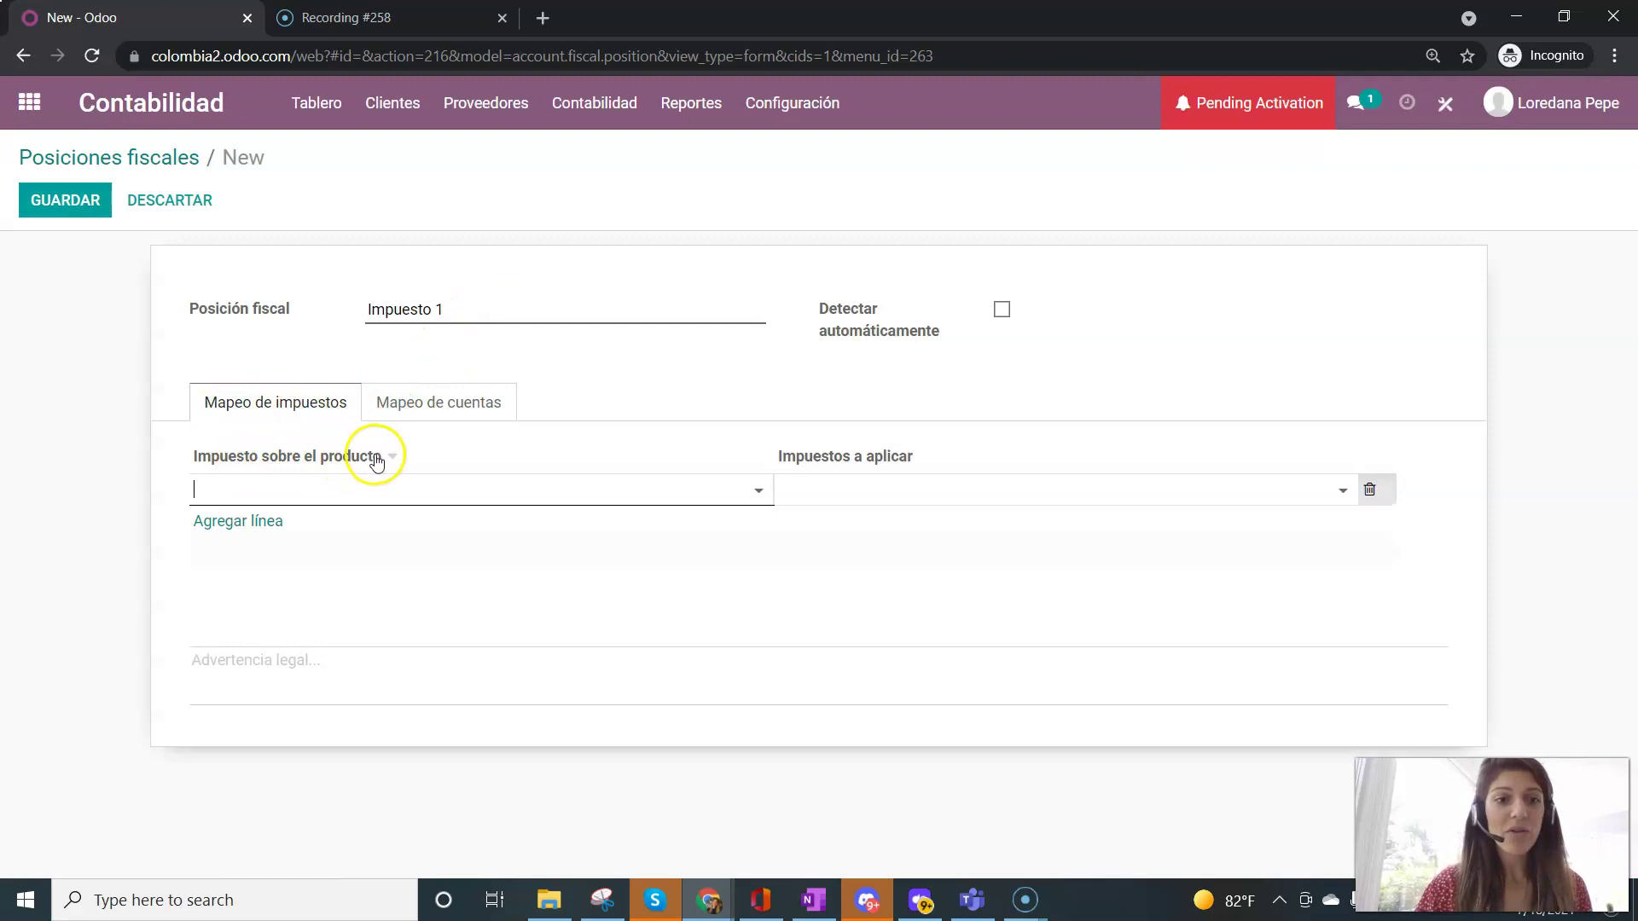
click(376, 493)
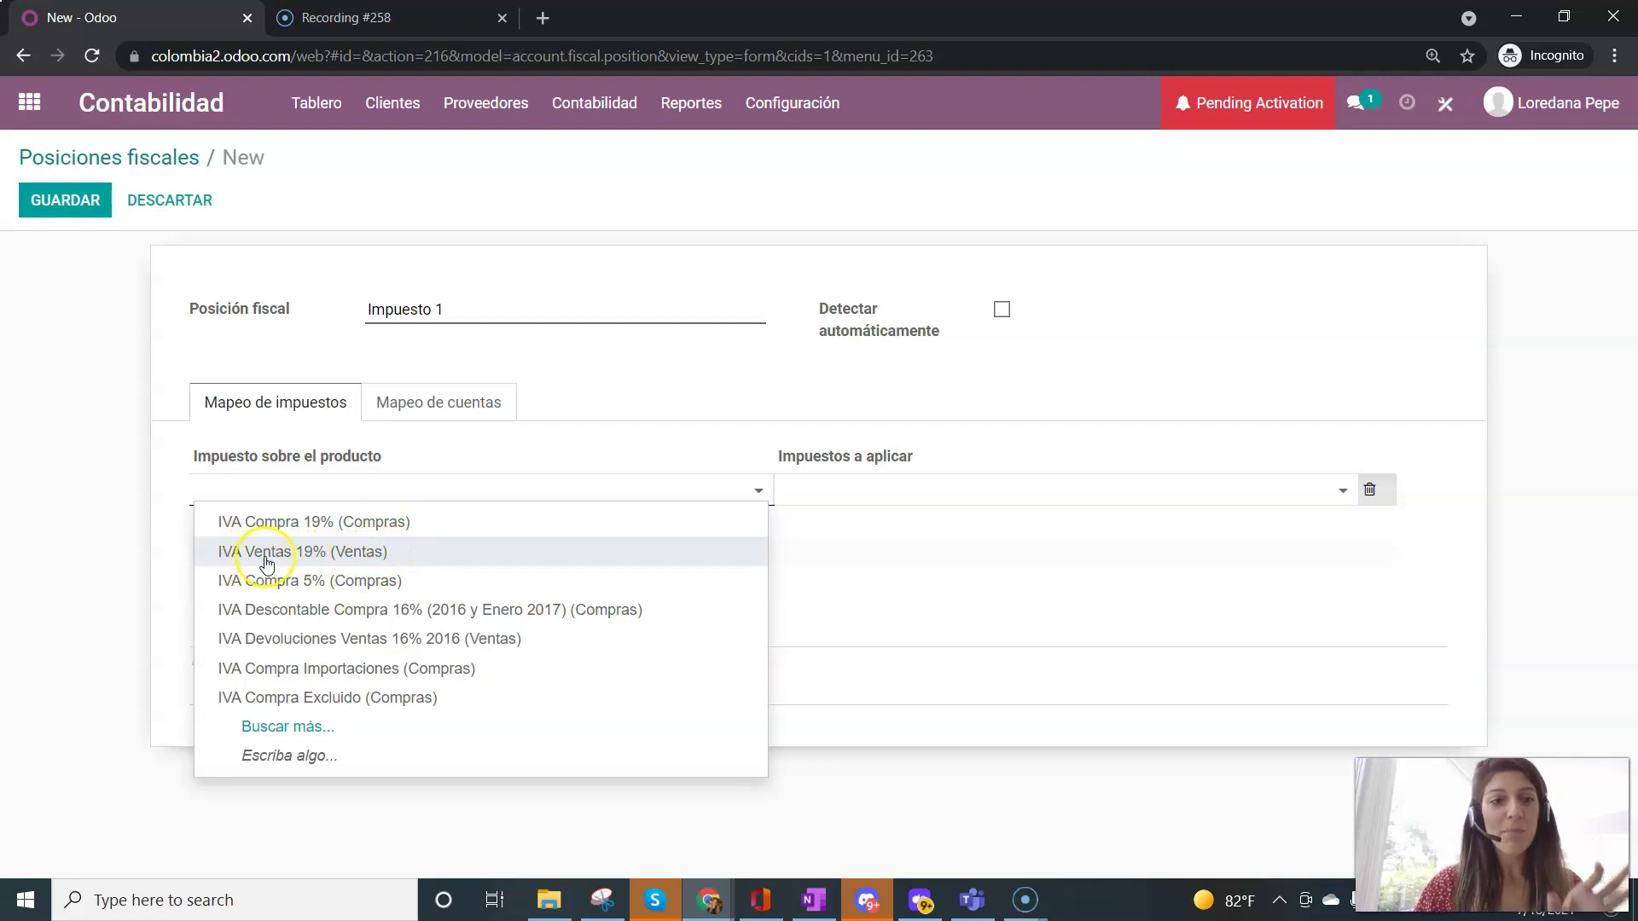
click(285, 559)
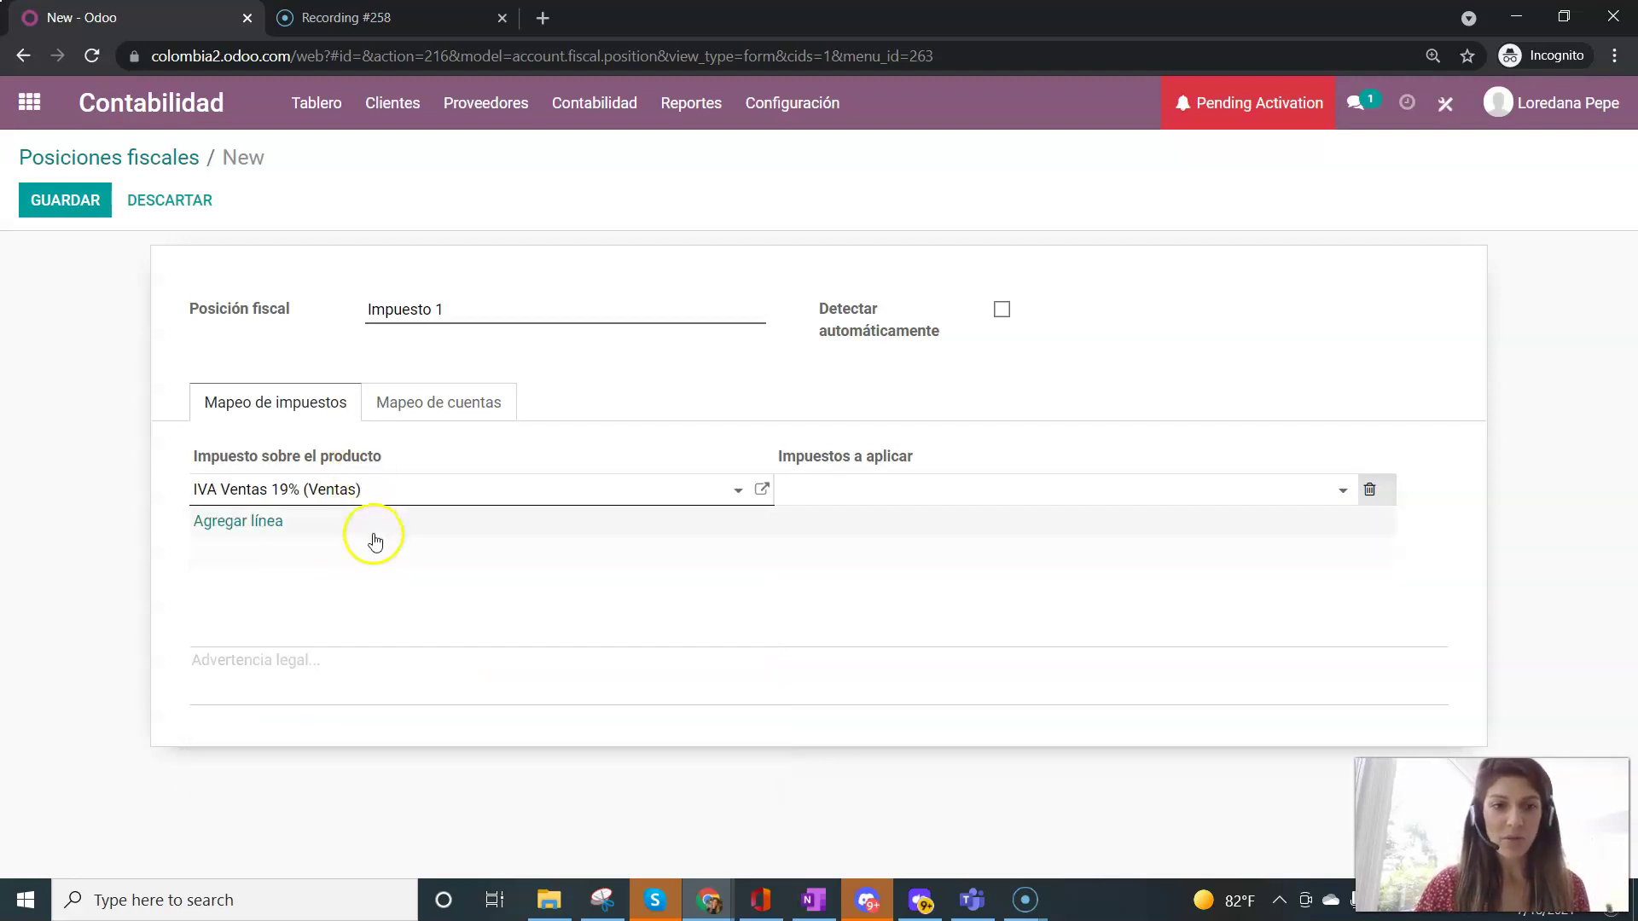
- Set IVA Ventas 5% (Ventas) as the replacement tax and save Impuesto 1
click(813, 493)
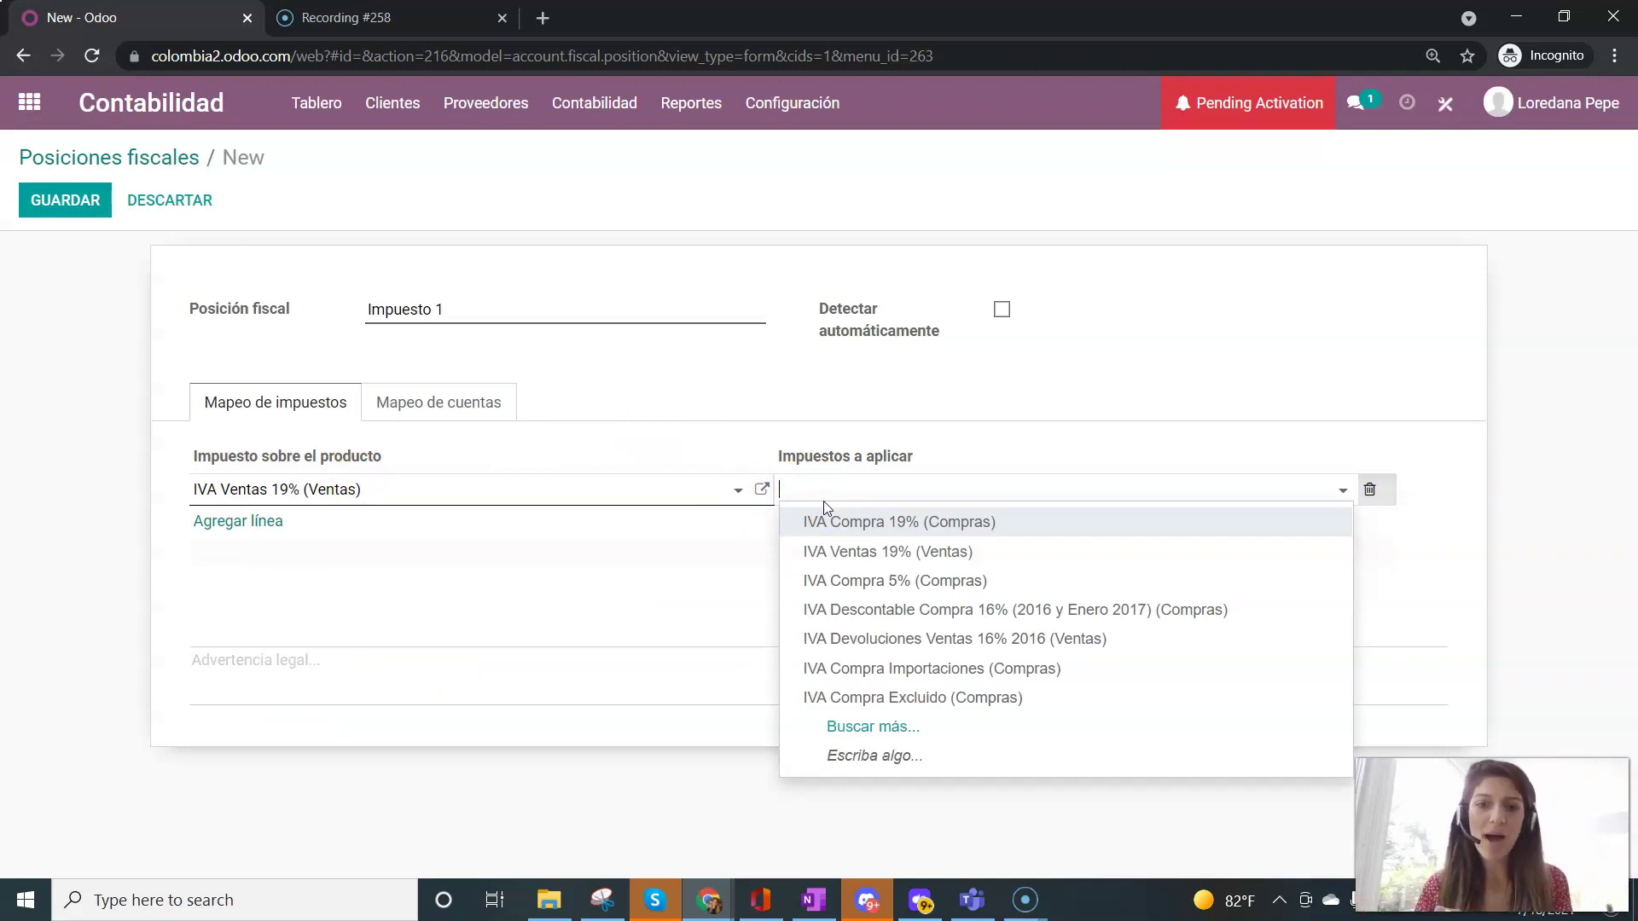
text(iva ven)
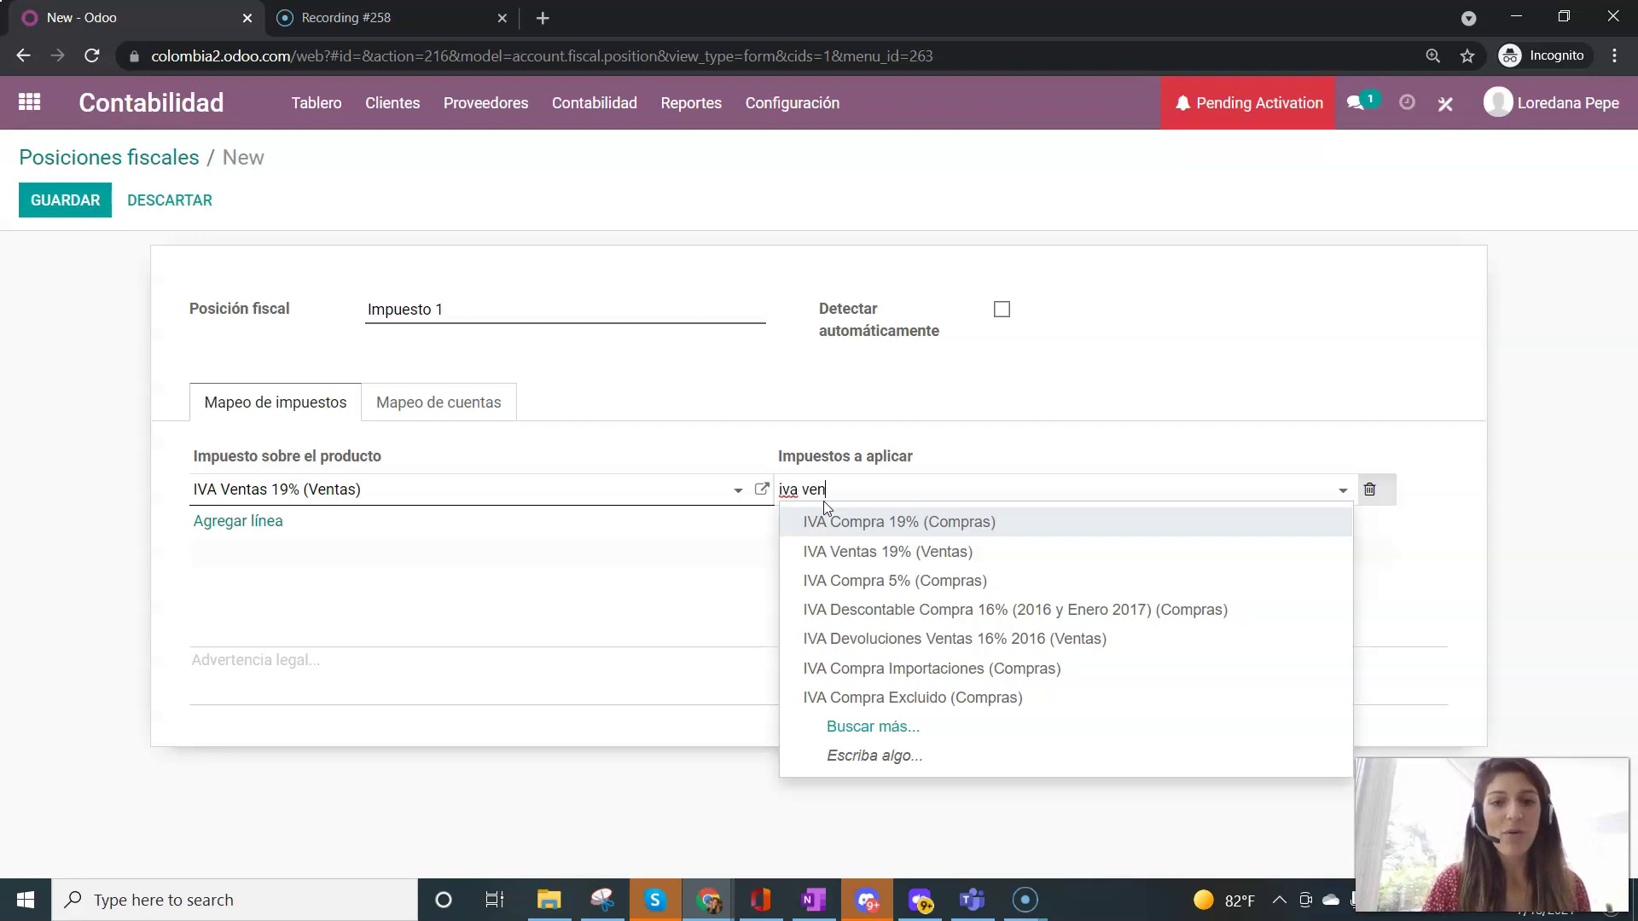
click(832, 504)
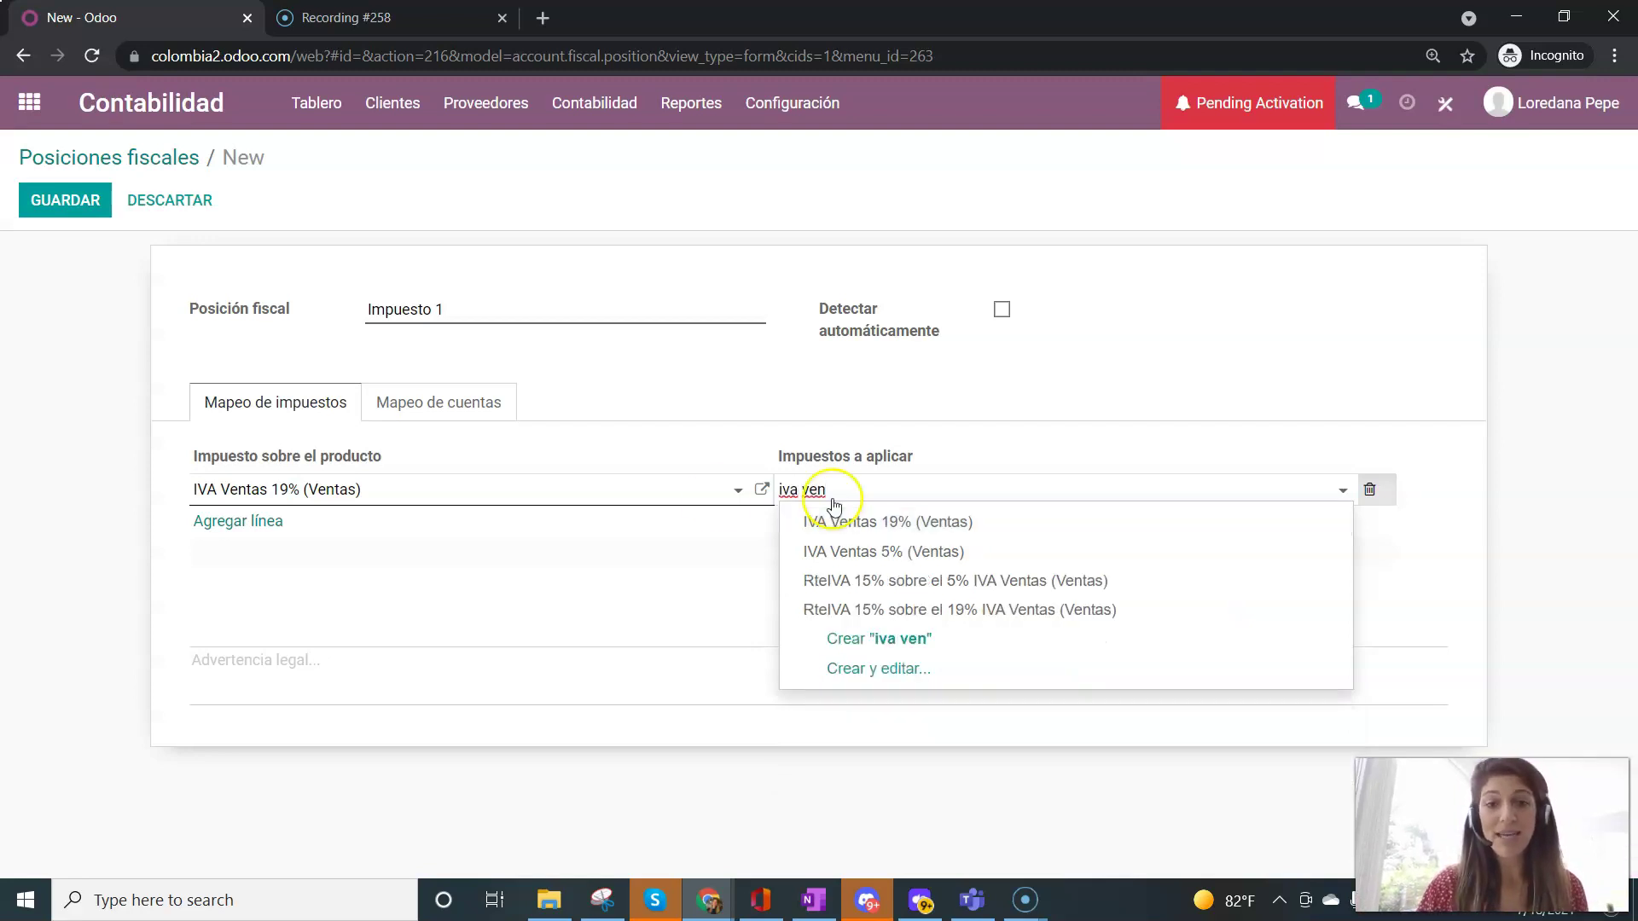
click(1051, 551)
click(1259, 322)
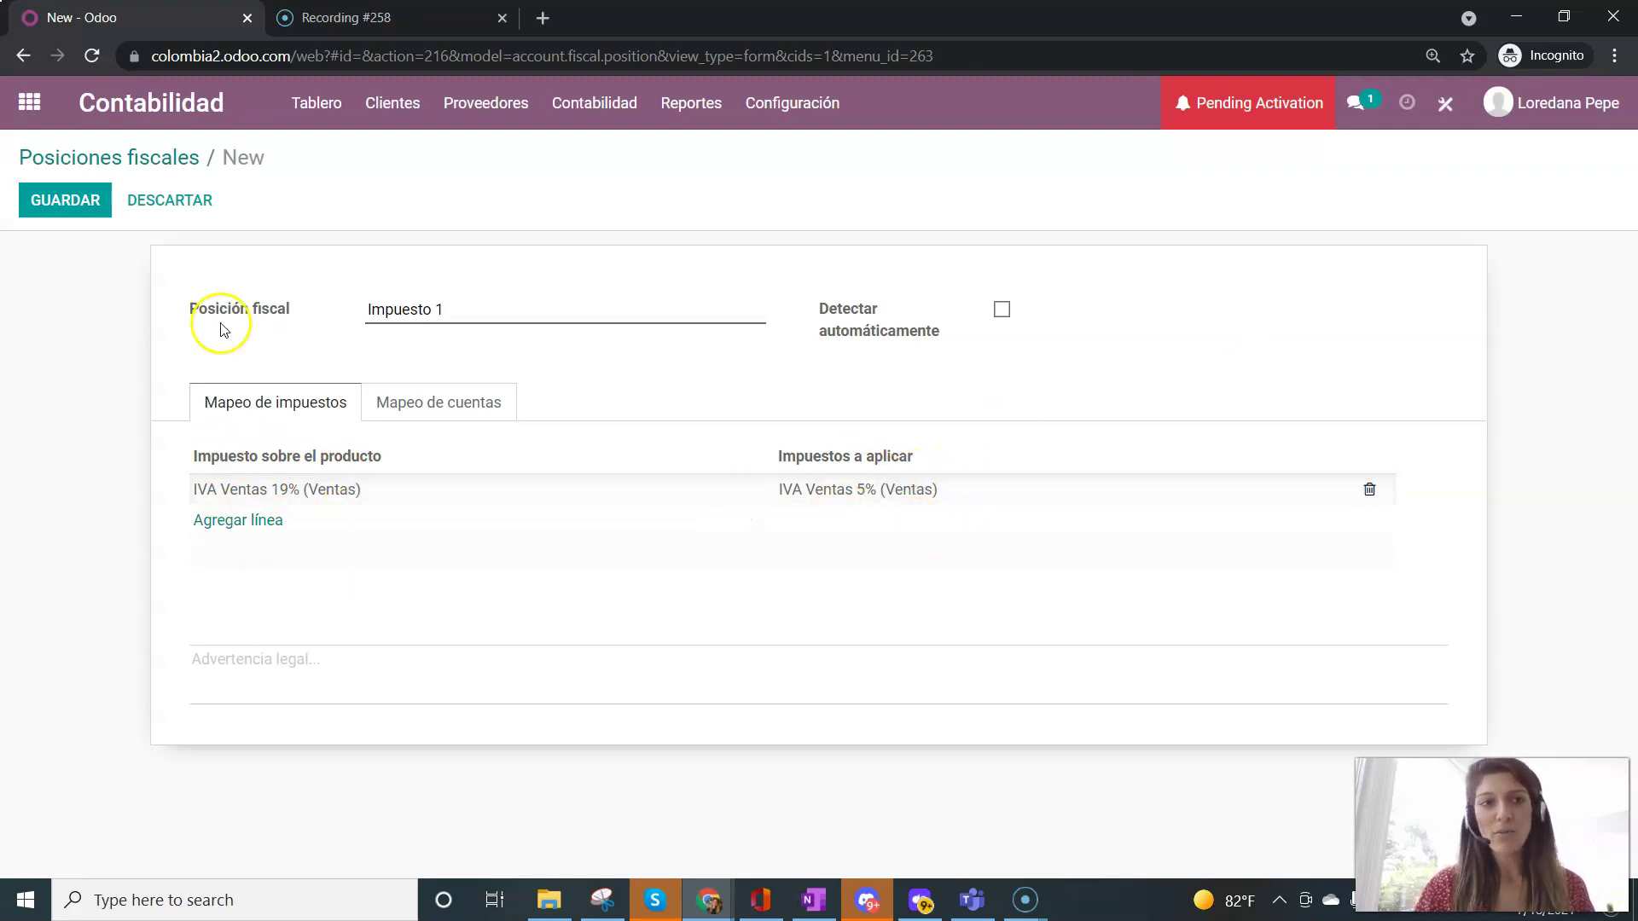
click(81, 208)
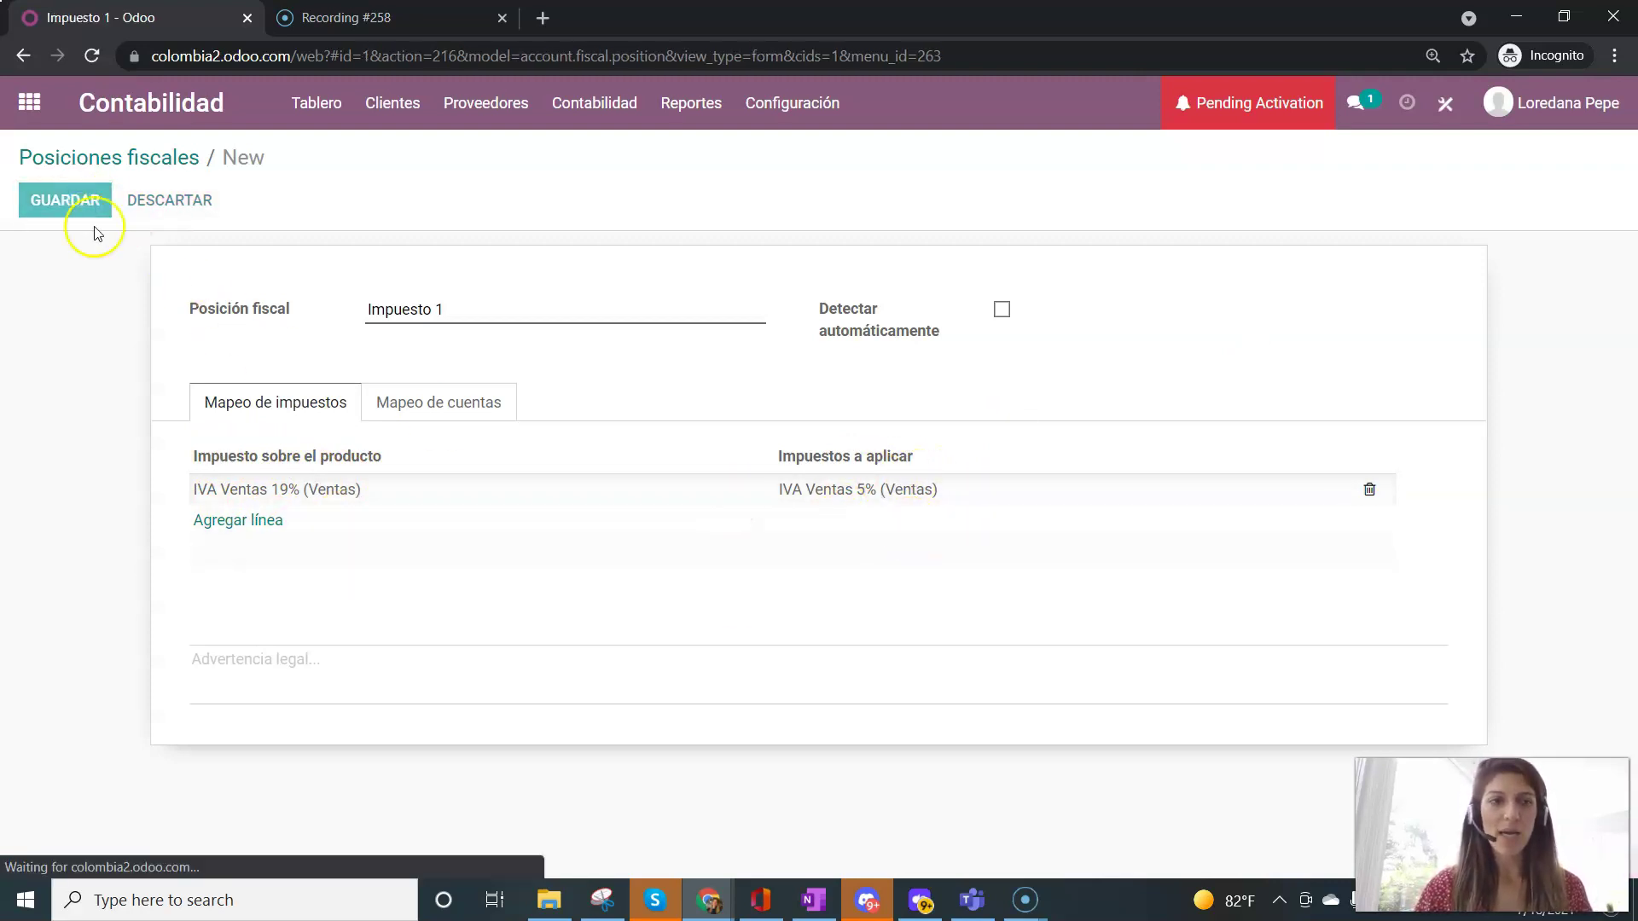
- Go to the Clientes > Productos list
click(722, 687)
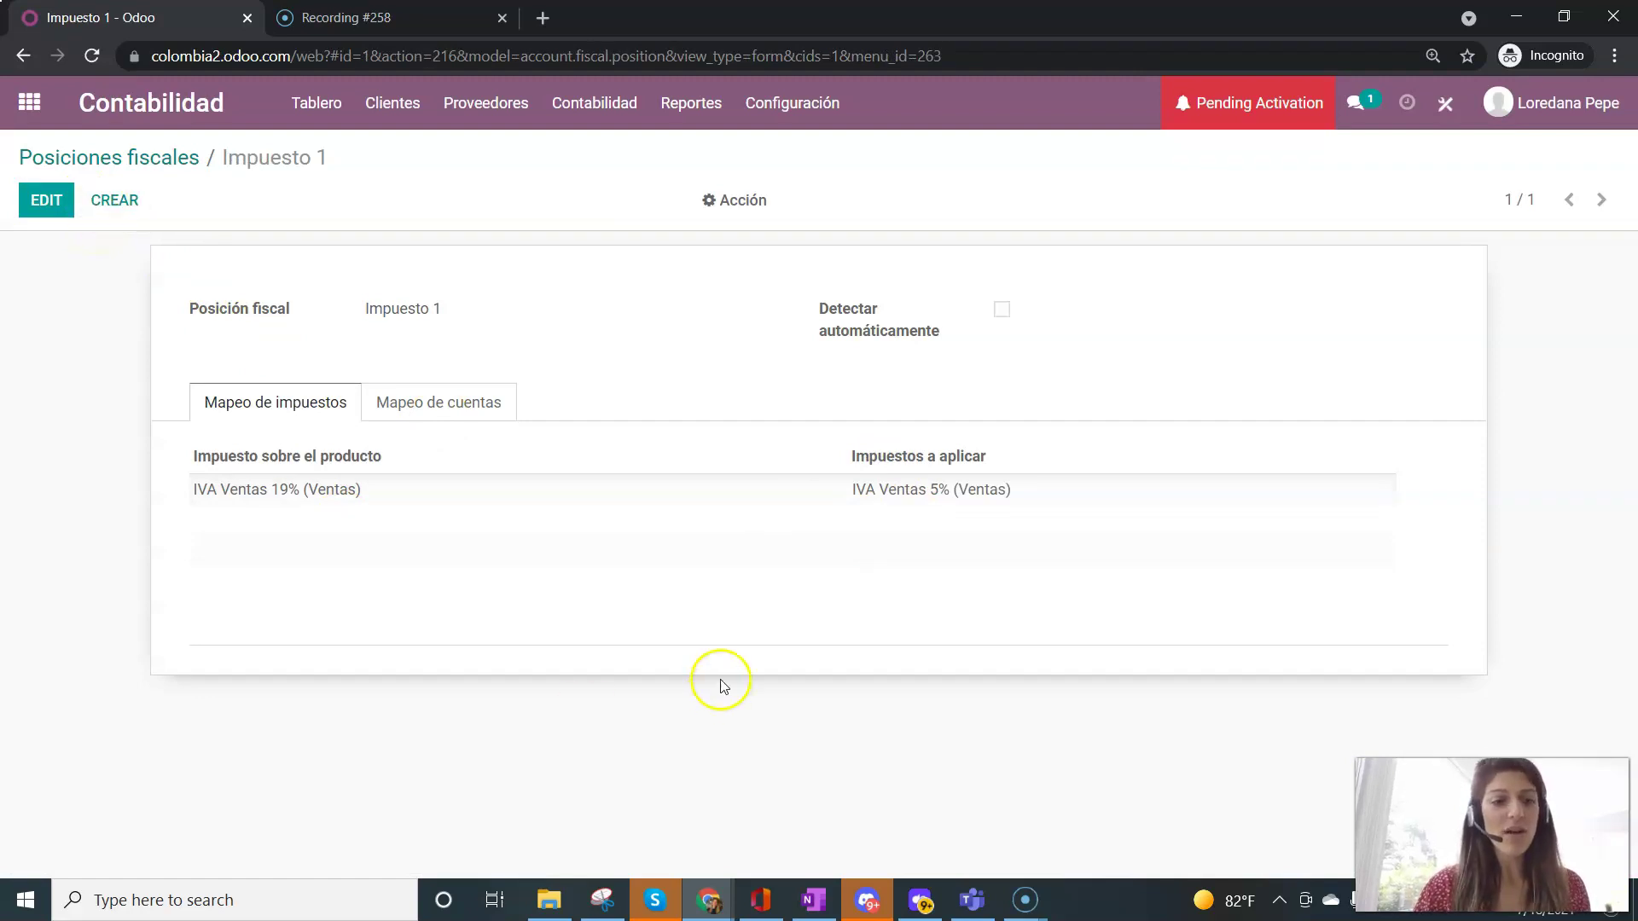
click(394, 102)
click(427, 273)
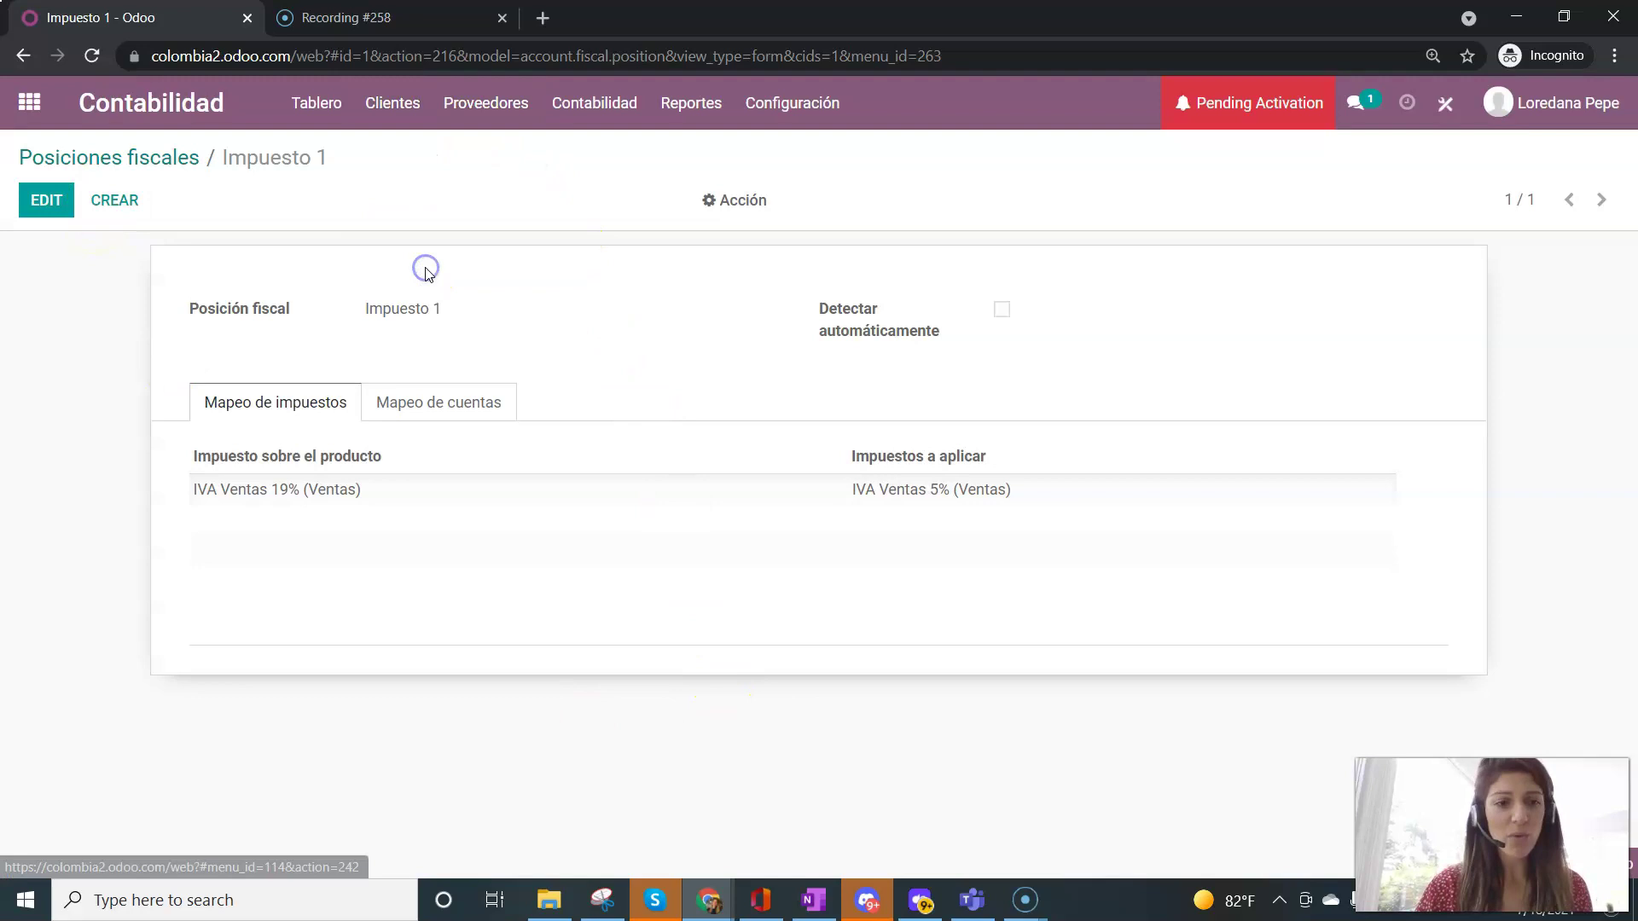
- Create storable product 'Producto prueba' priced at 100 and save it
click(54, 200)
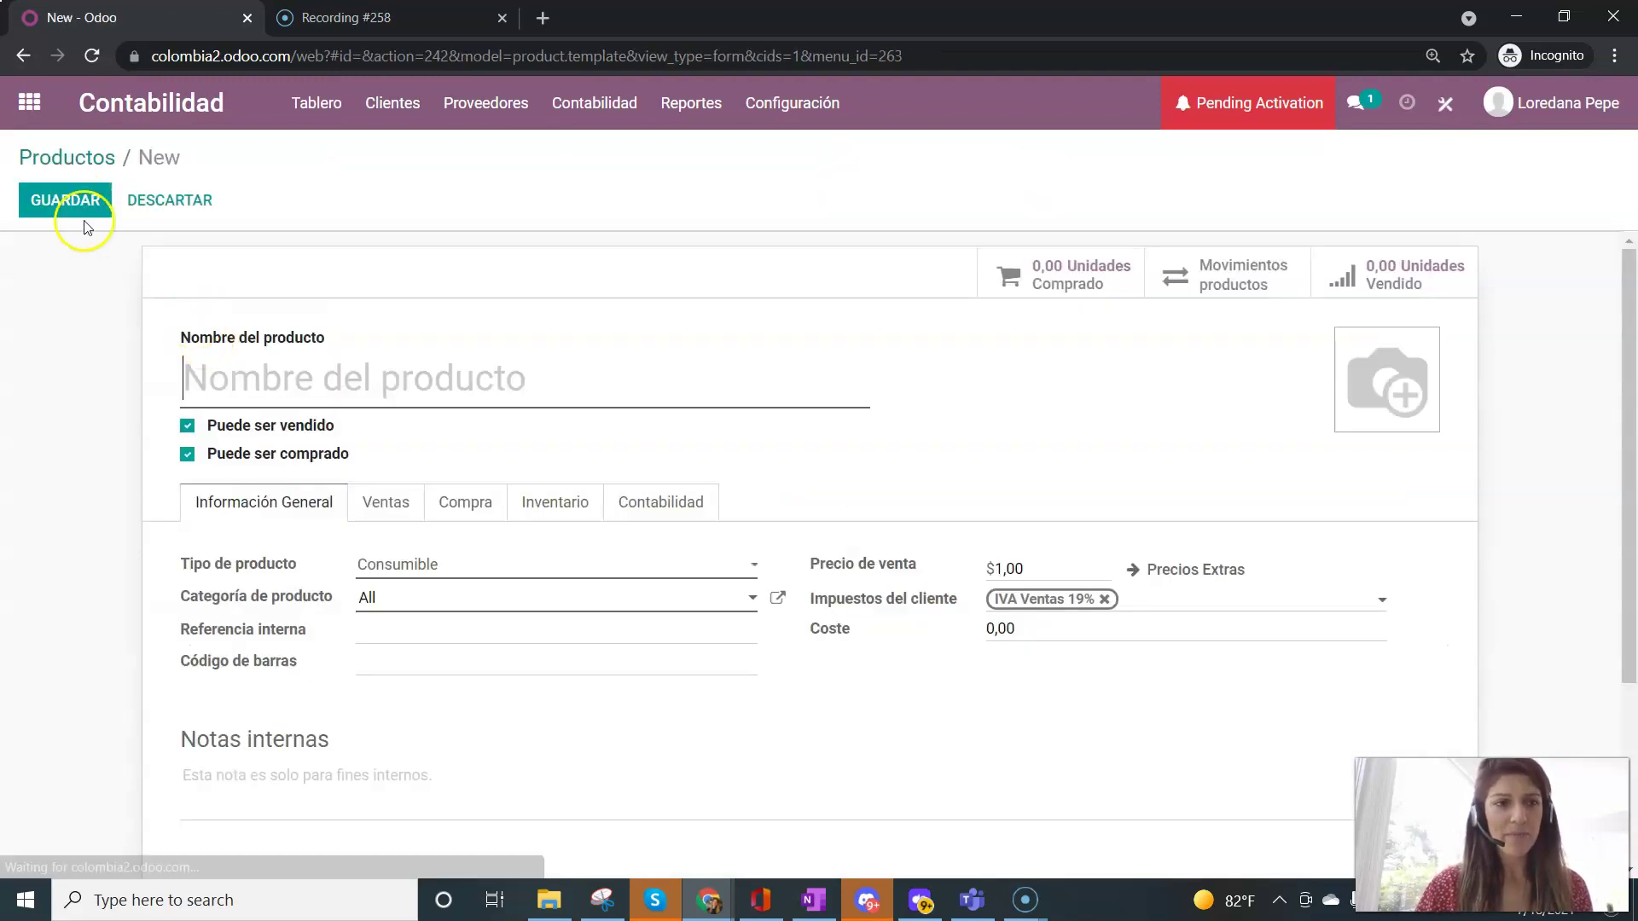
text(Producto prueba)
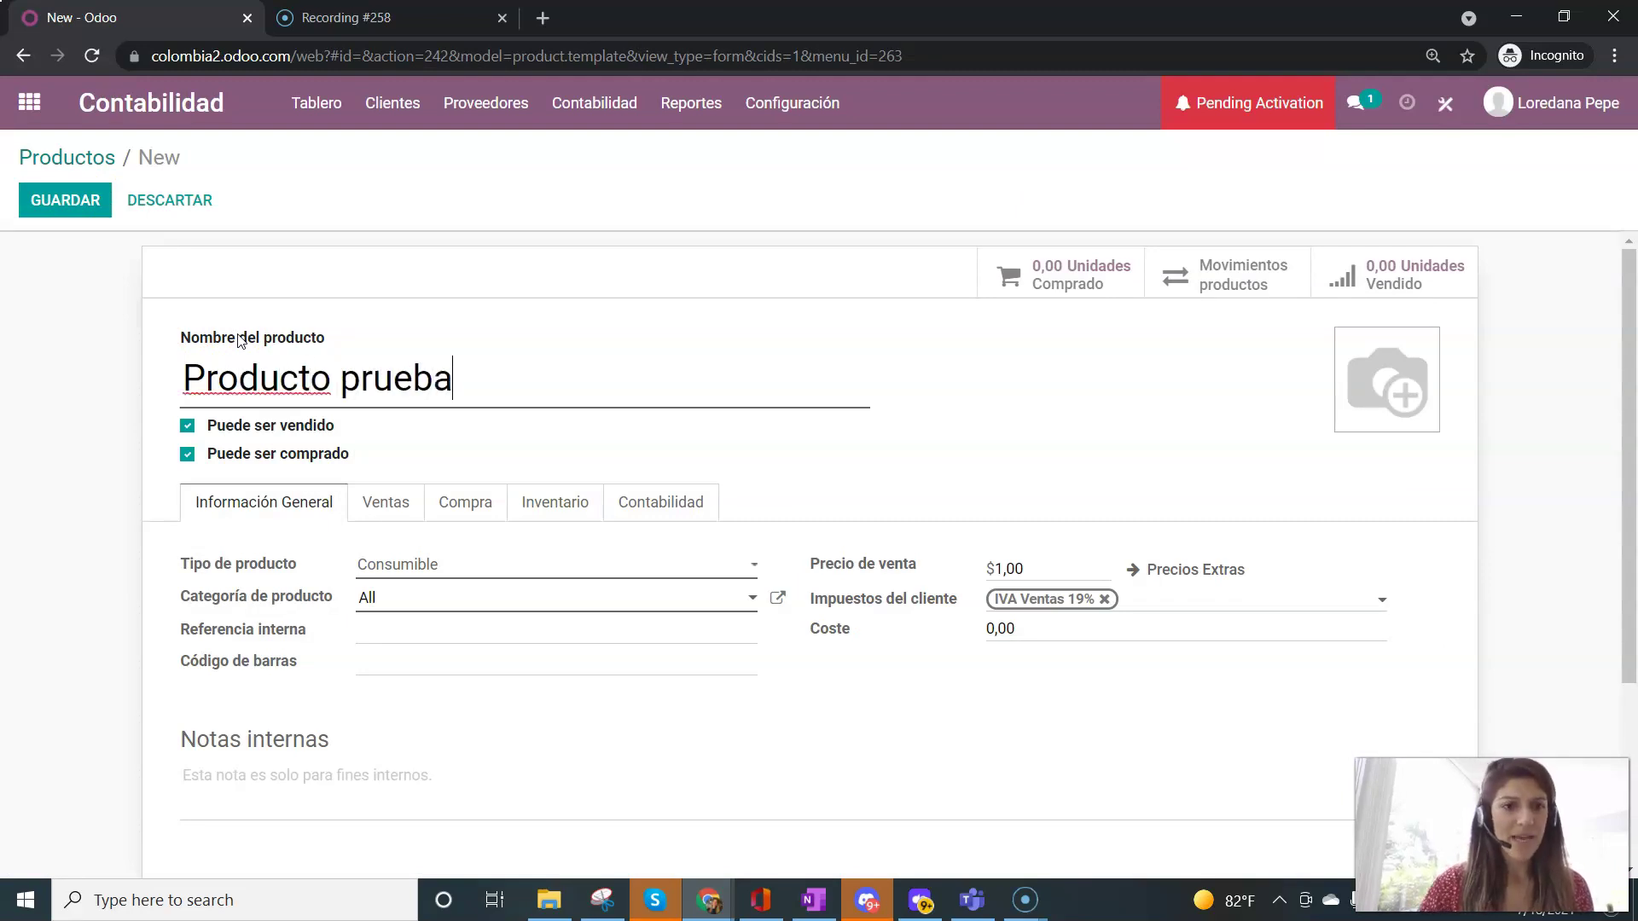
click(417, 565)
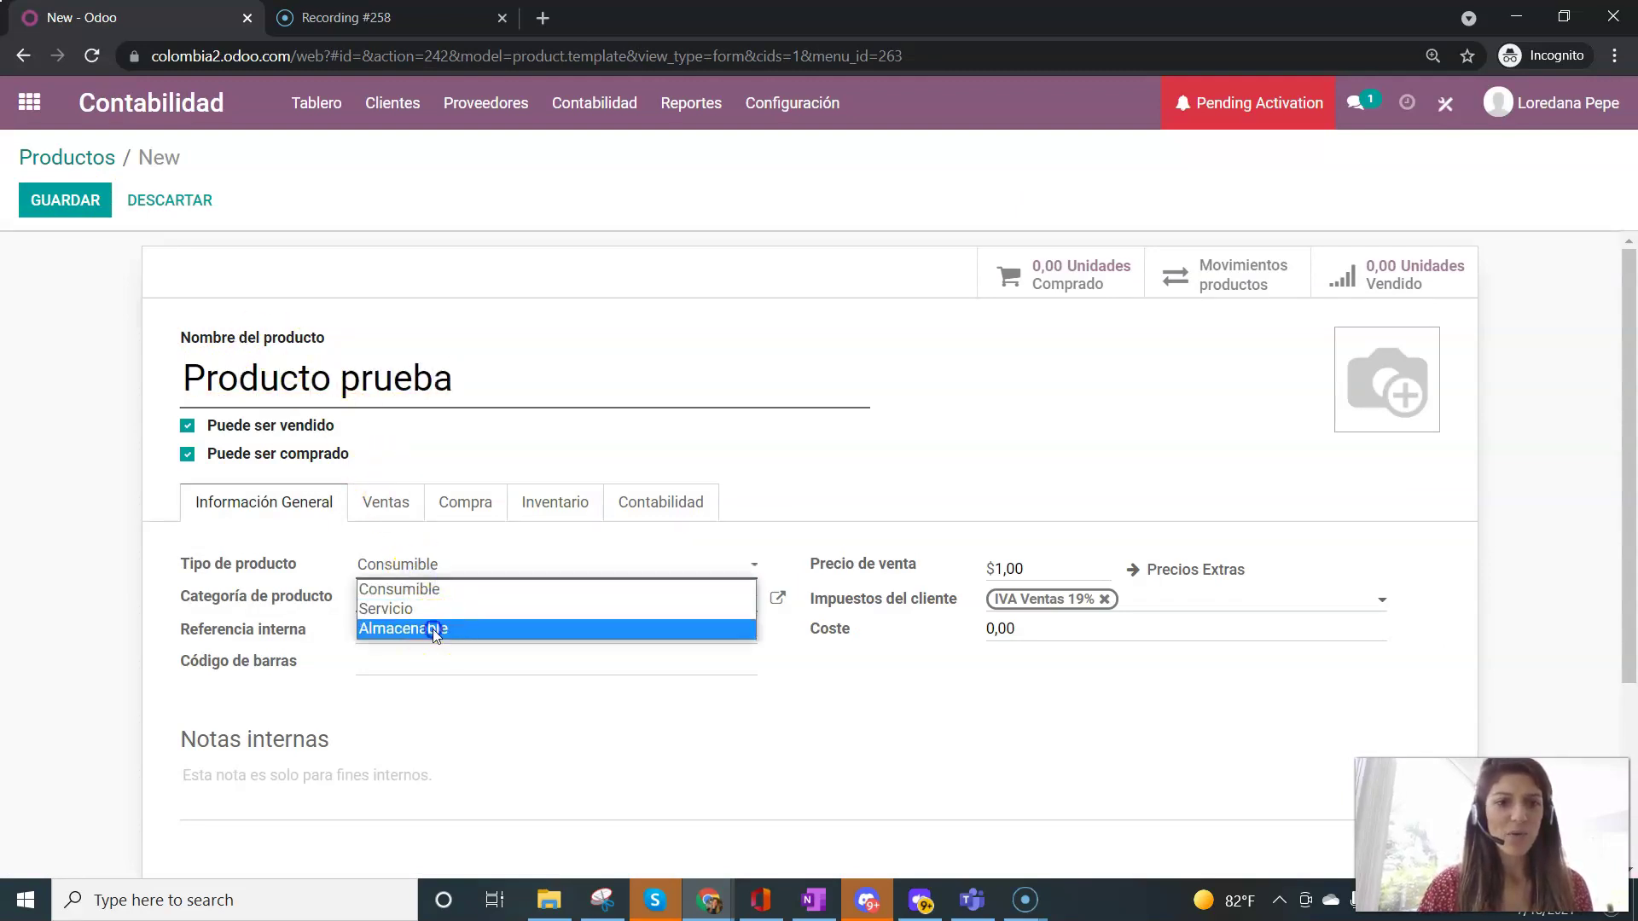
click(436, 631)
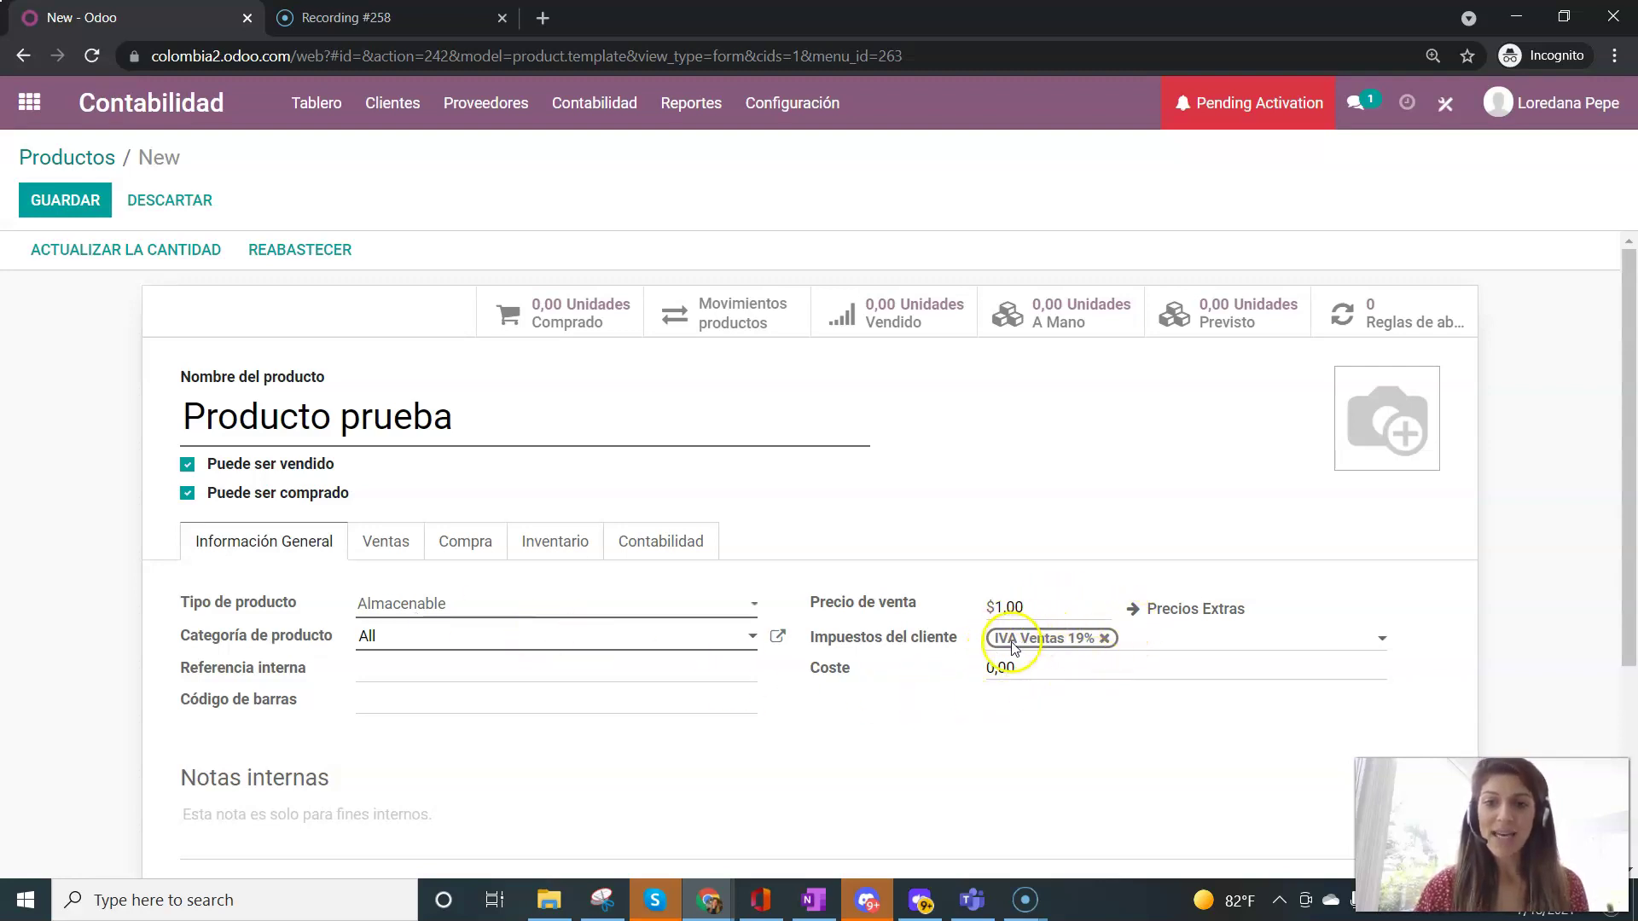
click(1043, 607)
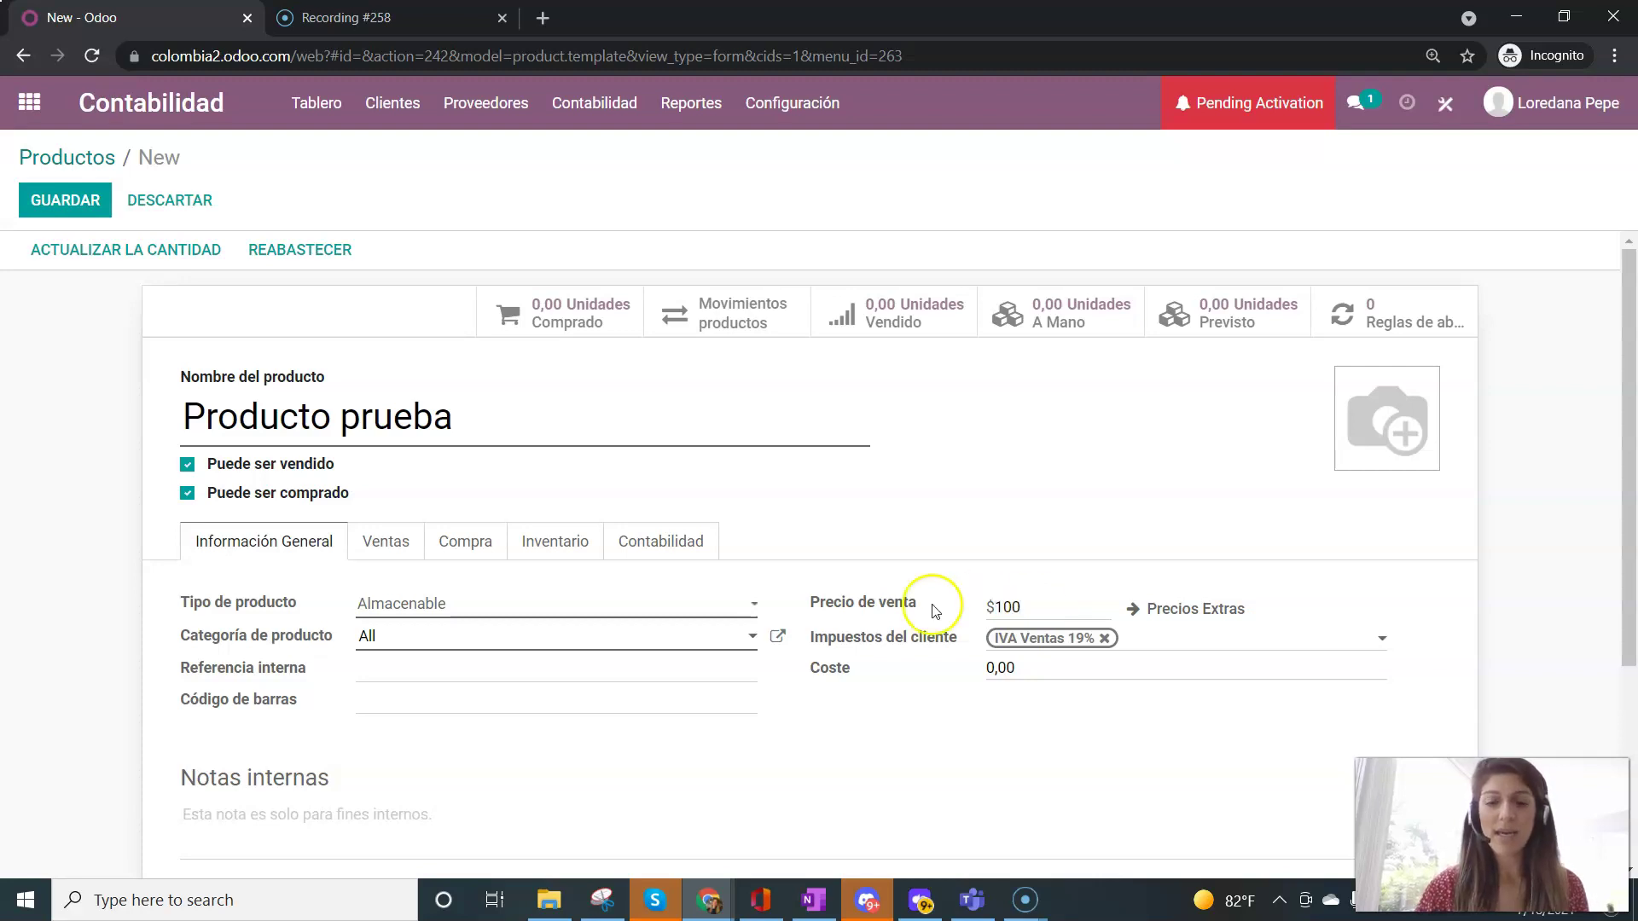
key(alt+s)
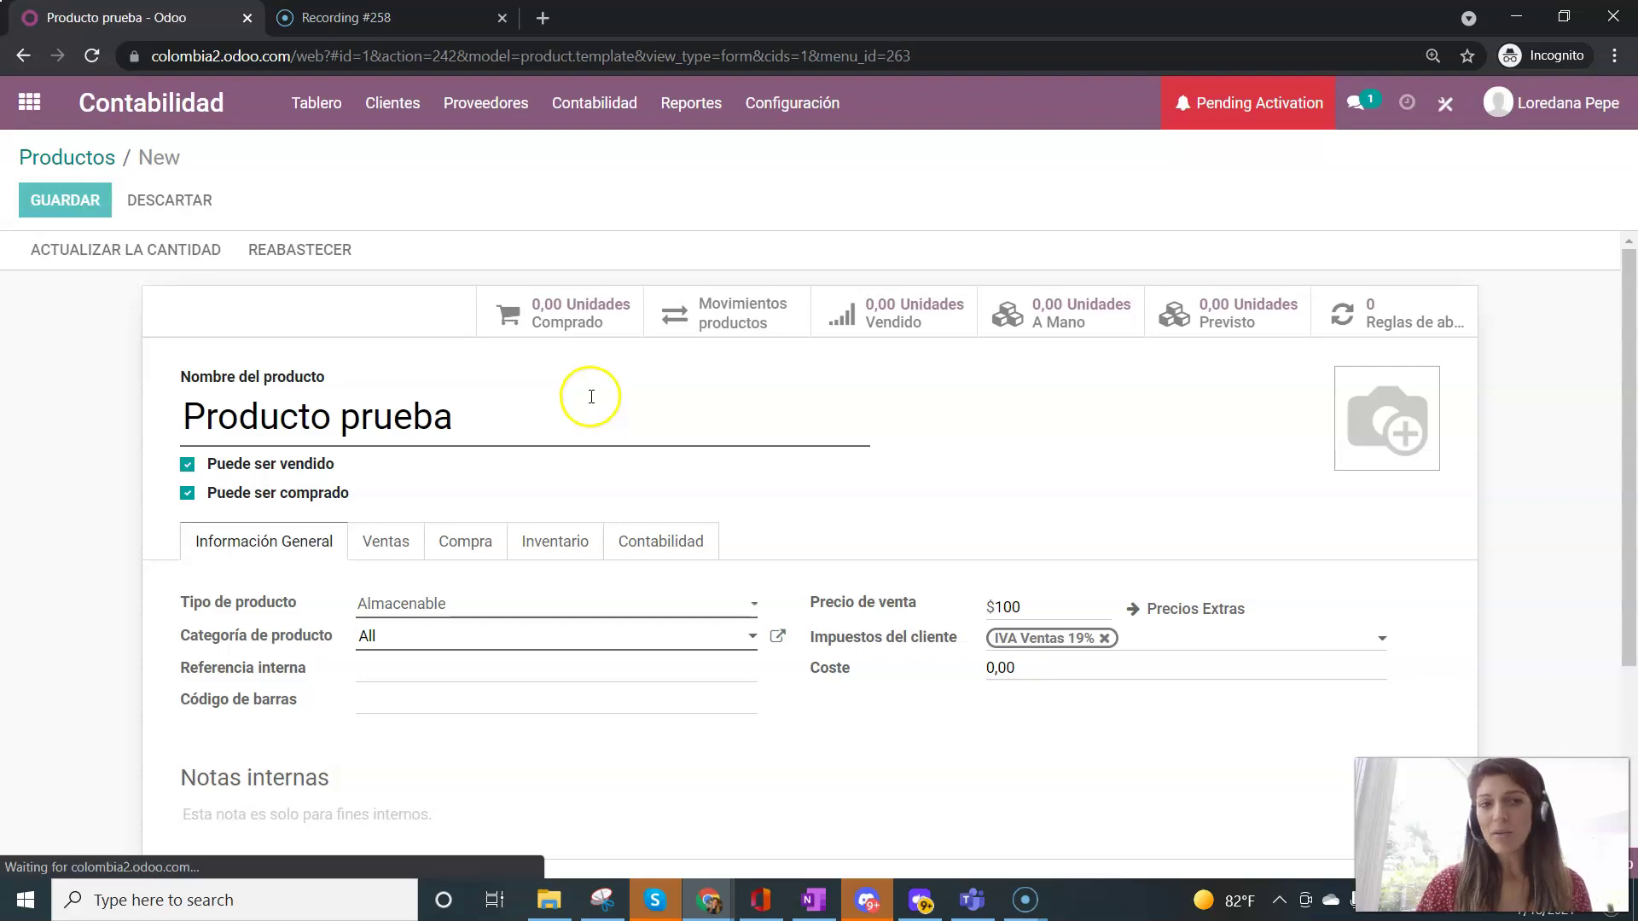
- Update Producto prueba's quantity on hand to 10 units and return to the products list
click(152, 254)
click(472, 210)
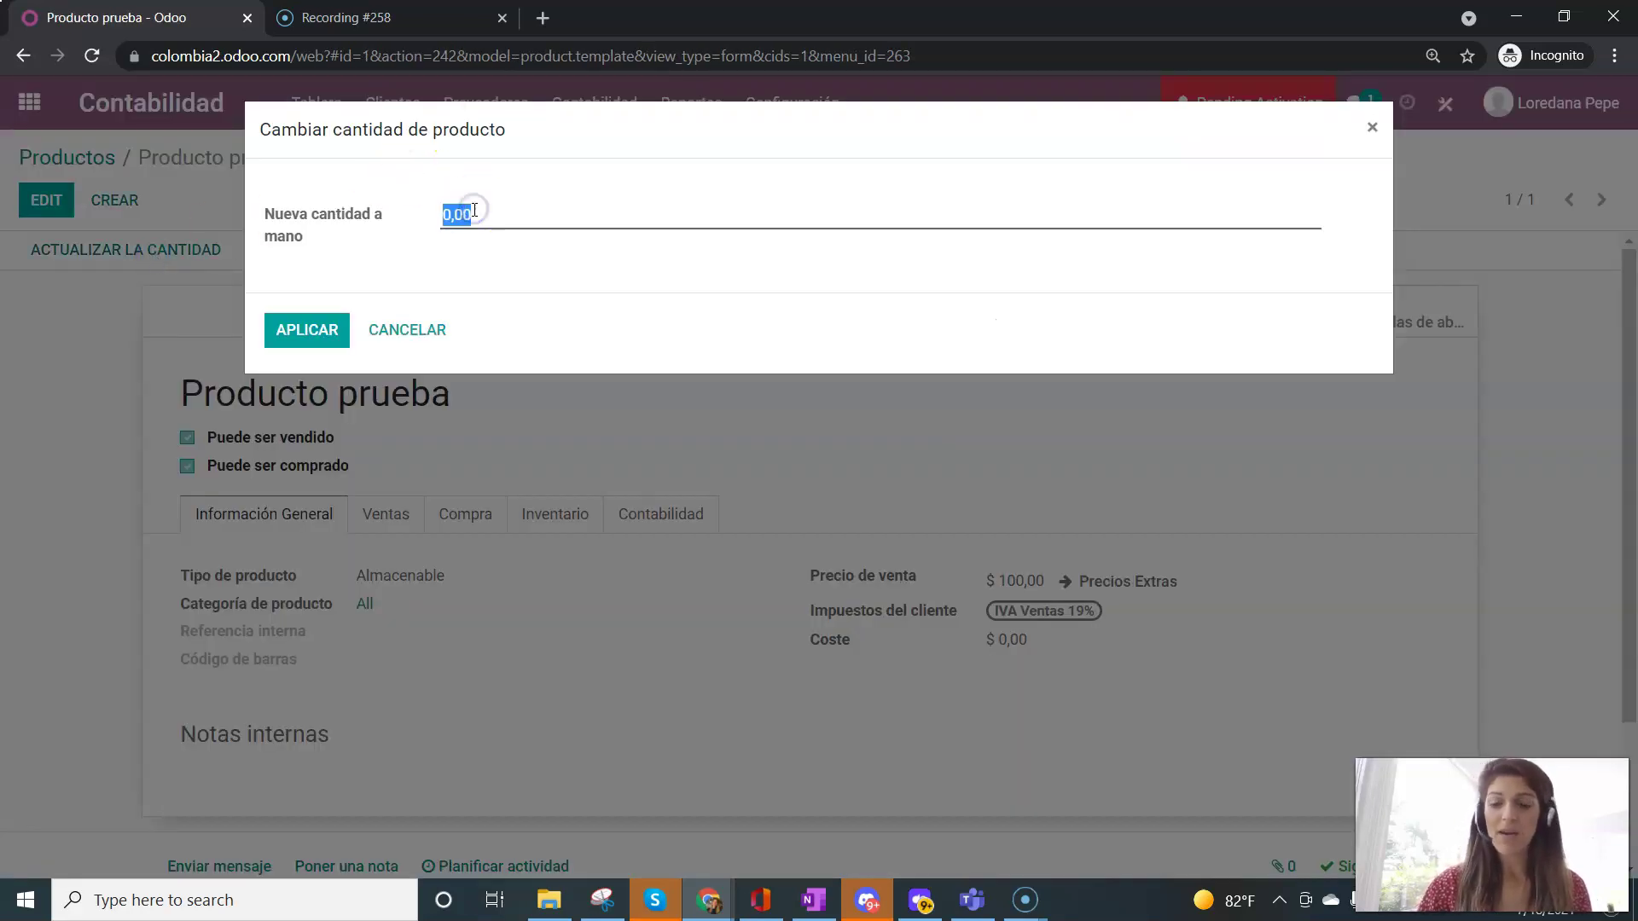
text(10)
click(327, 327)
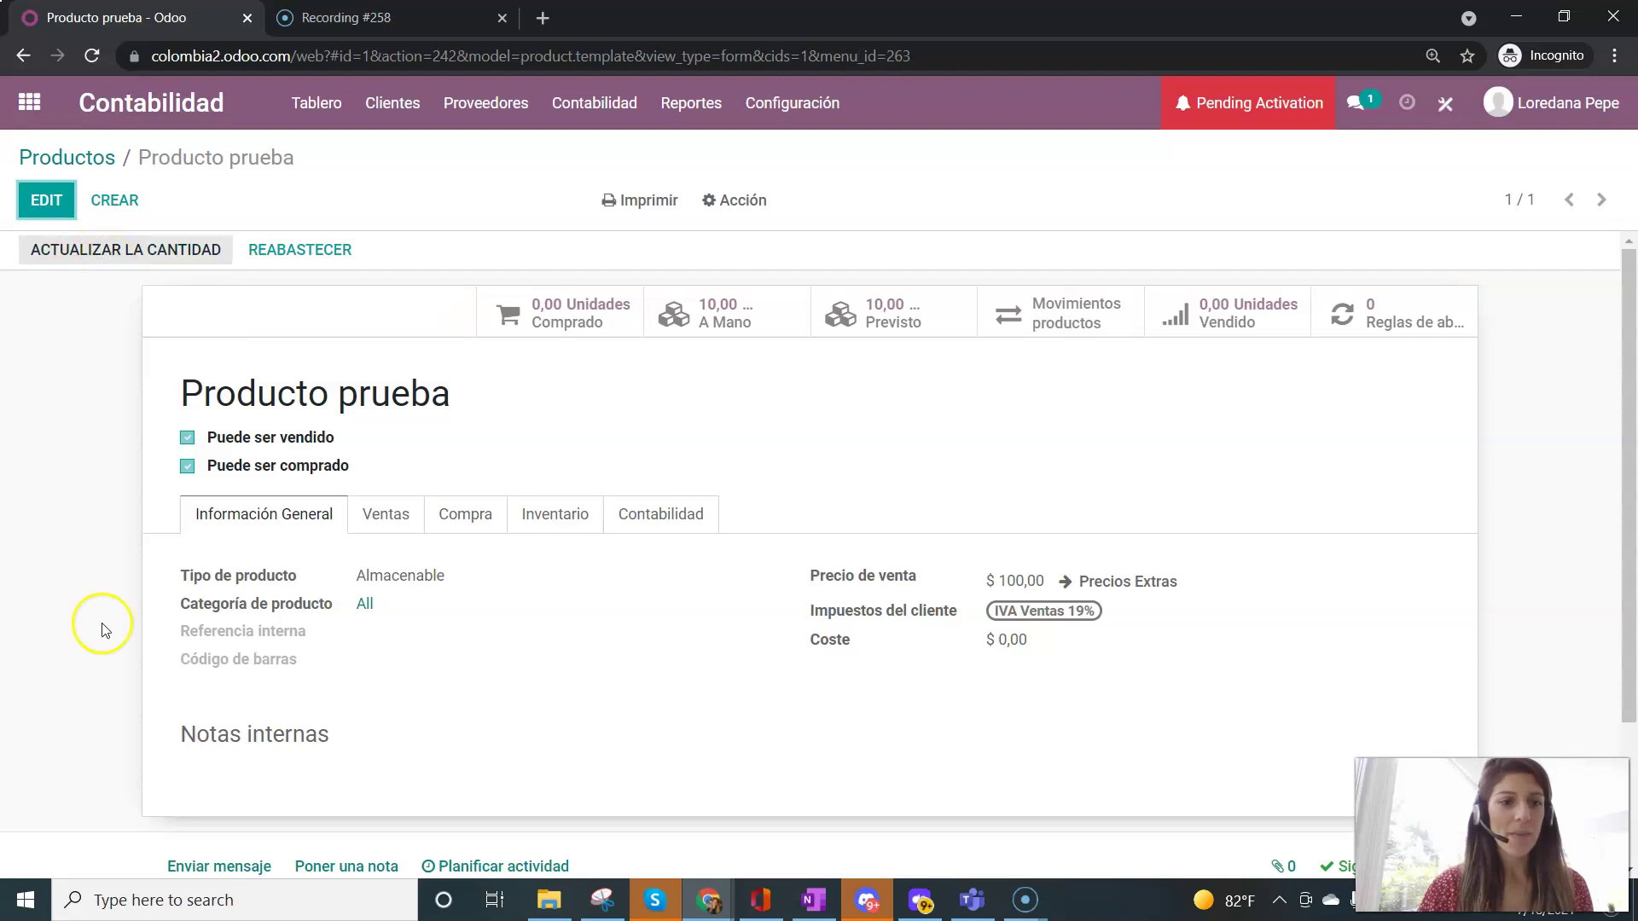
click(38, 881)
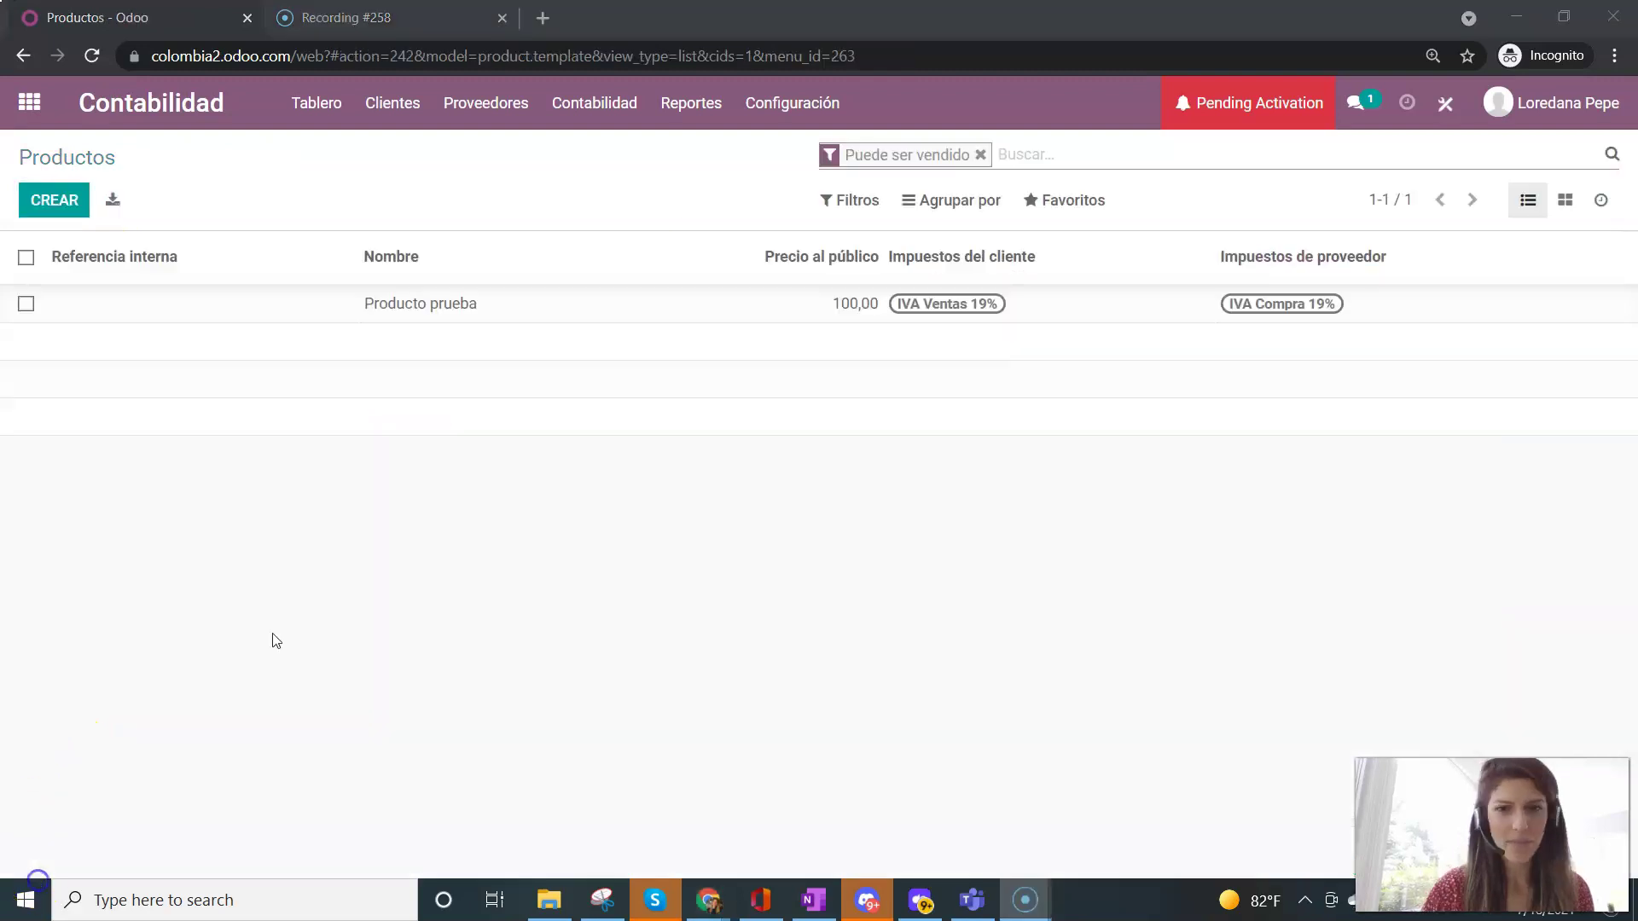
- Start a new client record in Clientes named Cliente 1
click(394, 103)
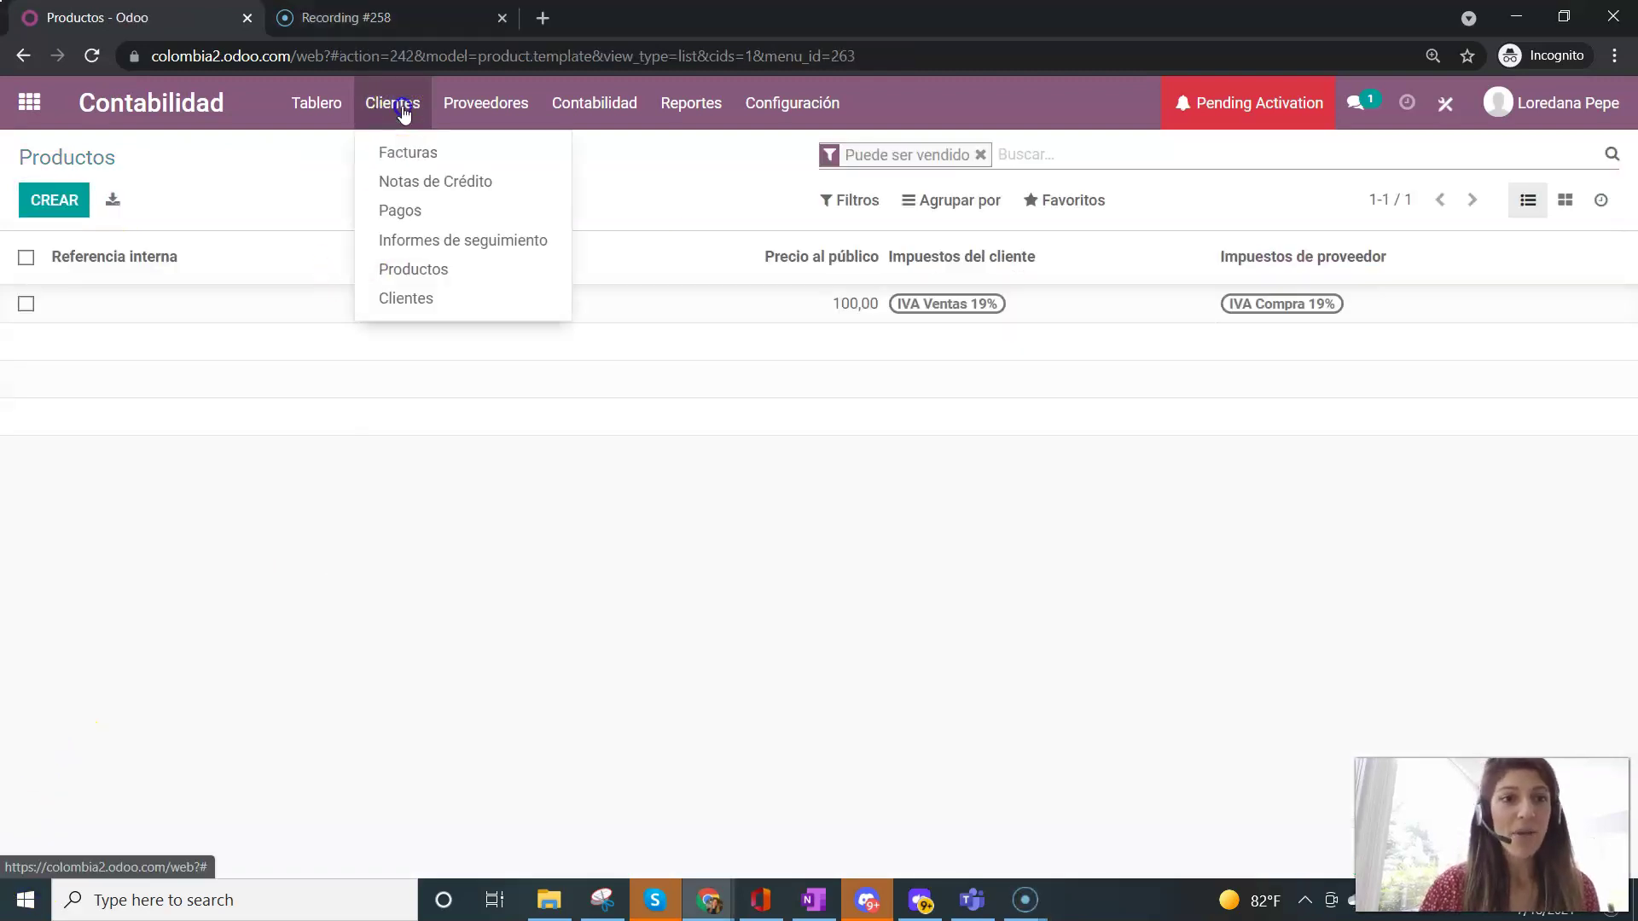
click(403, 296)
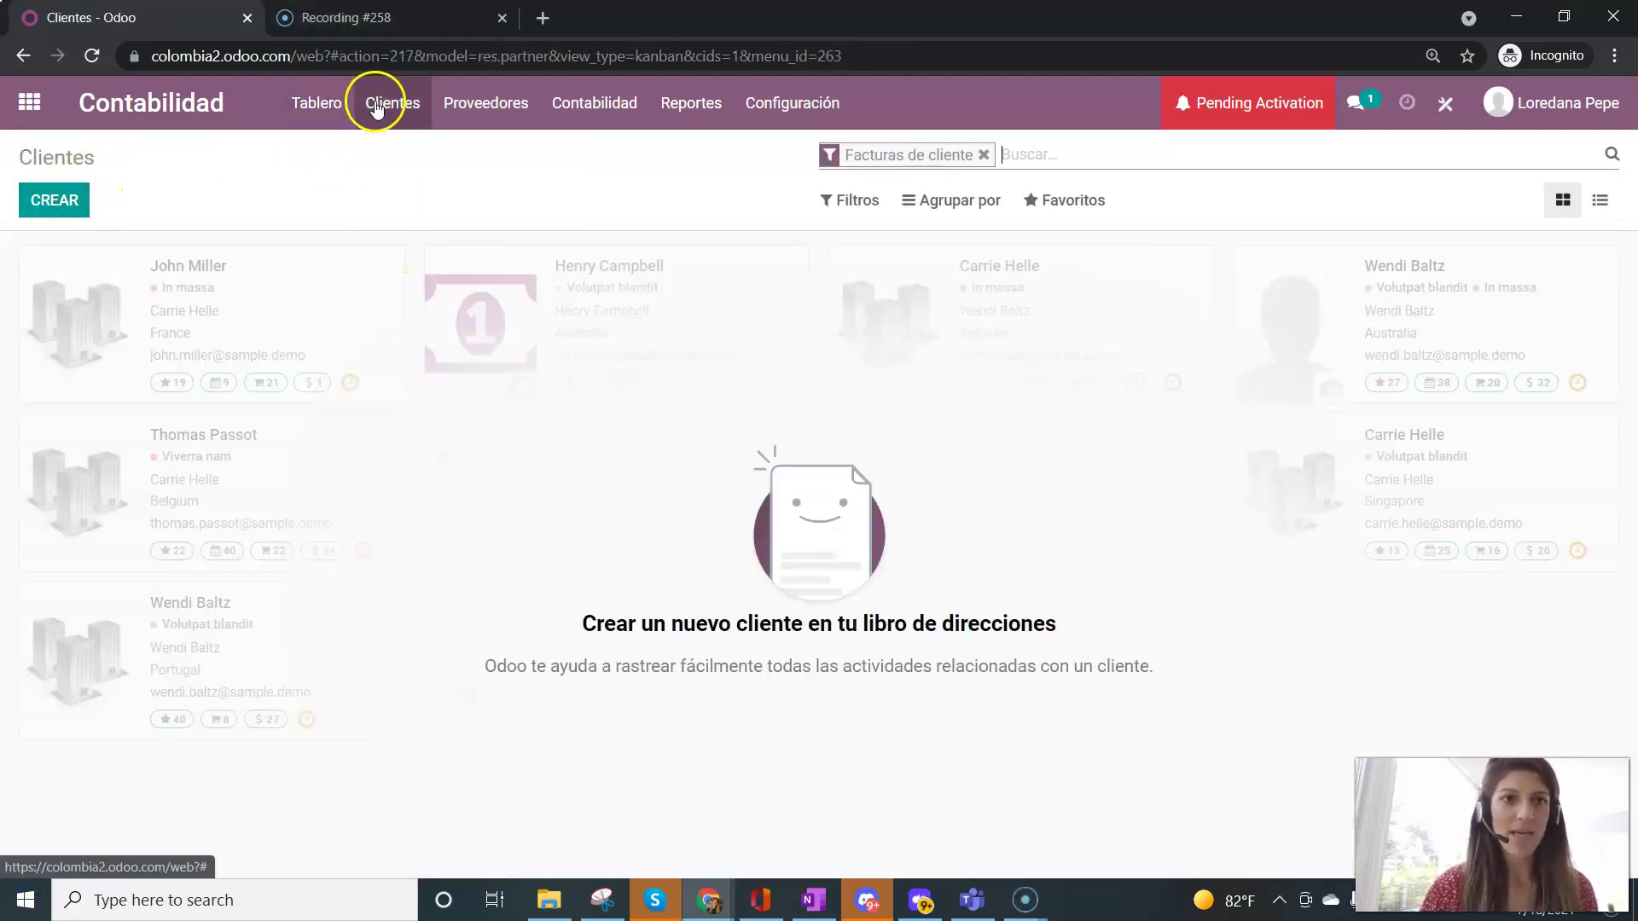
click(73, 203)
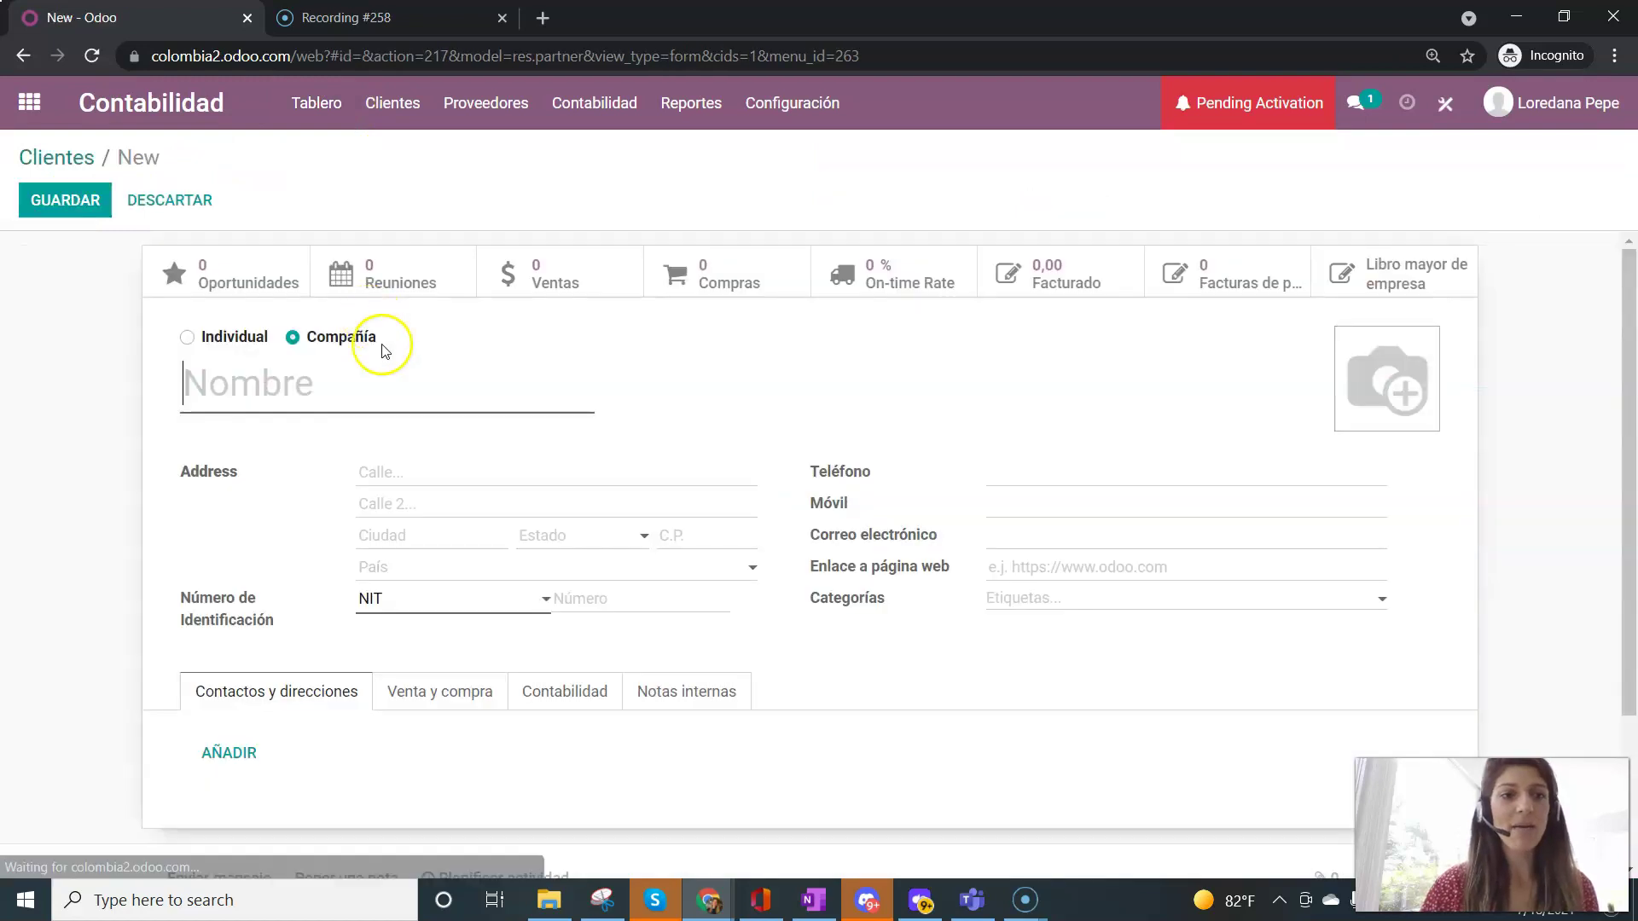
text(Cliente 1)
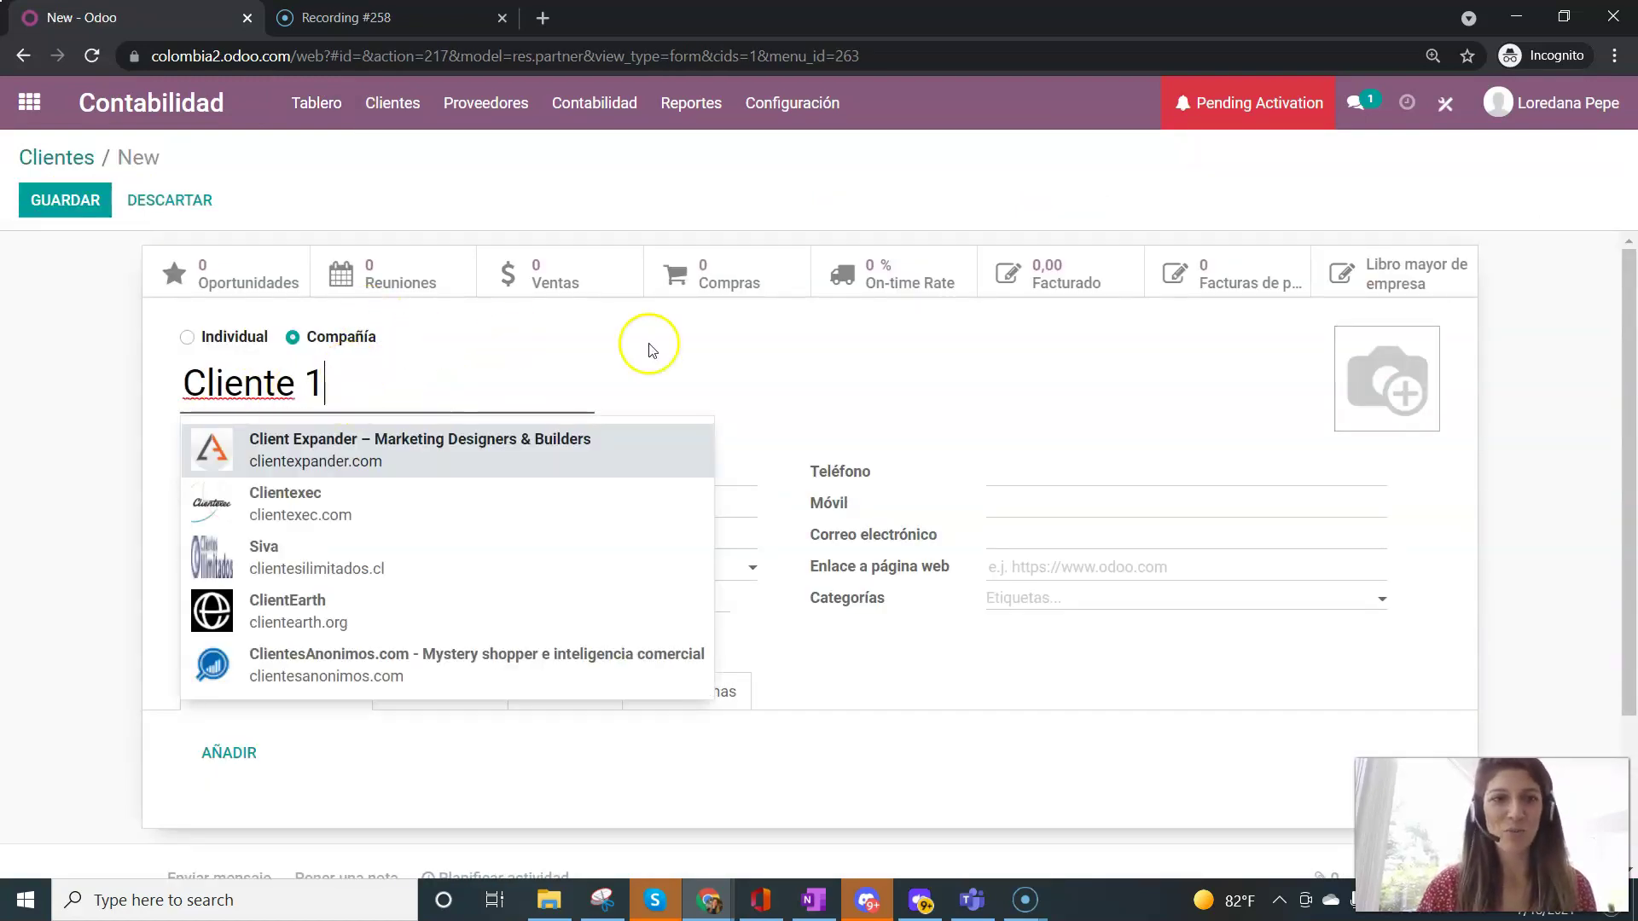
click(705, 369)
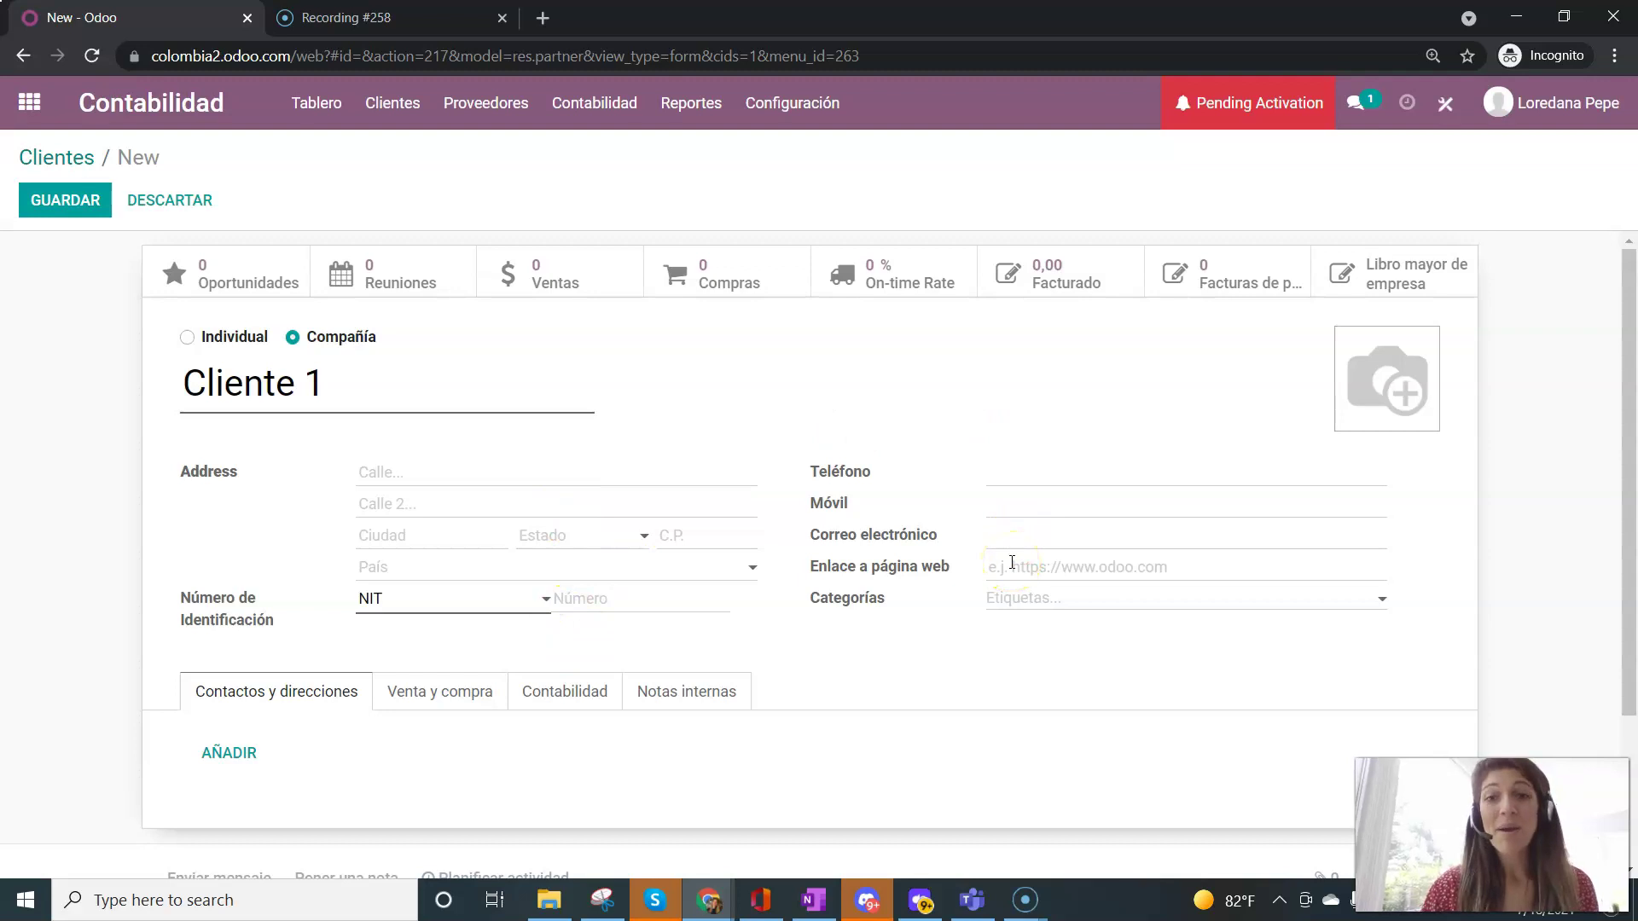
- Review the client's accounting and Venta y compra settings and the fiscal position help
scroll(698, 698, down, 1)
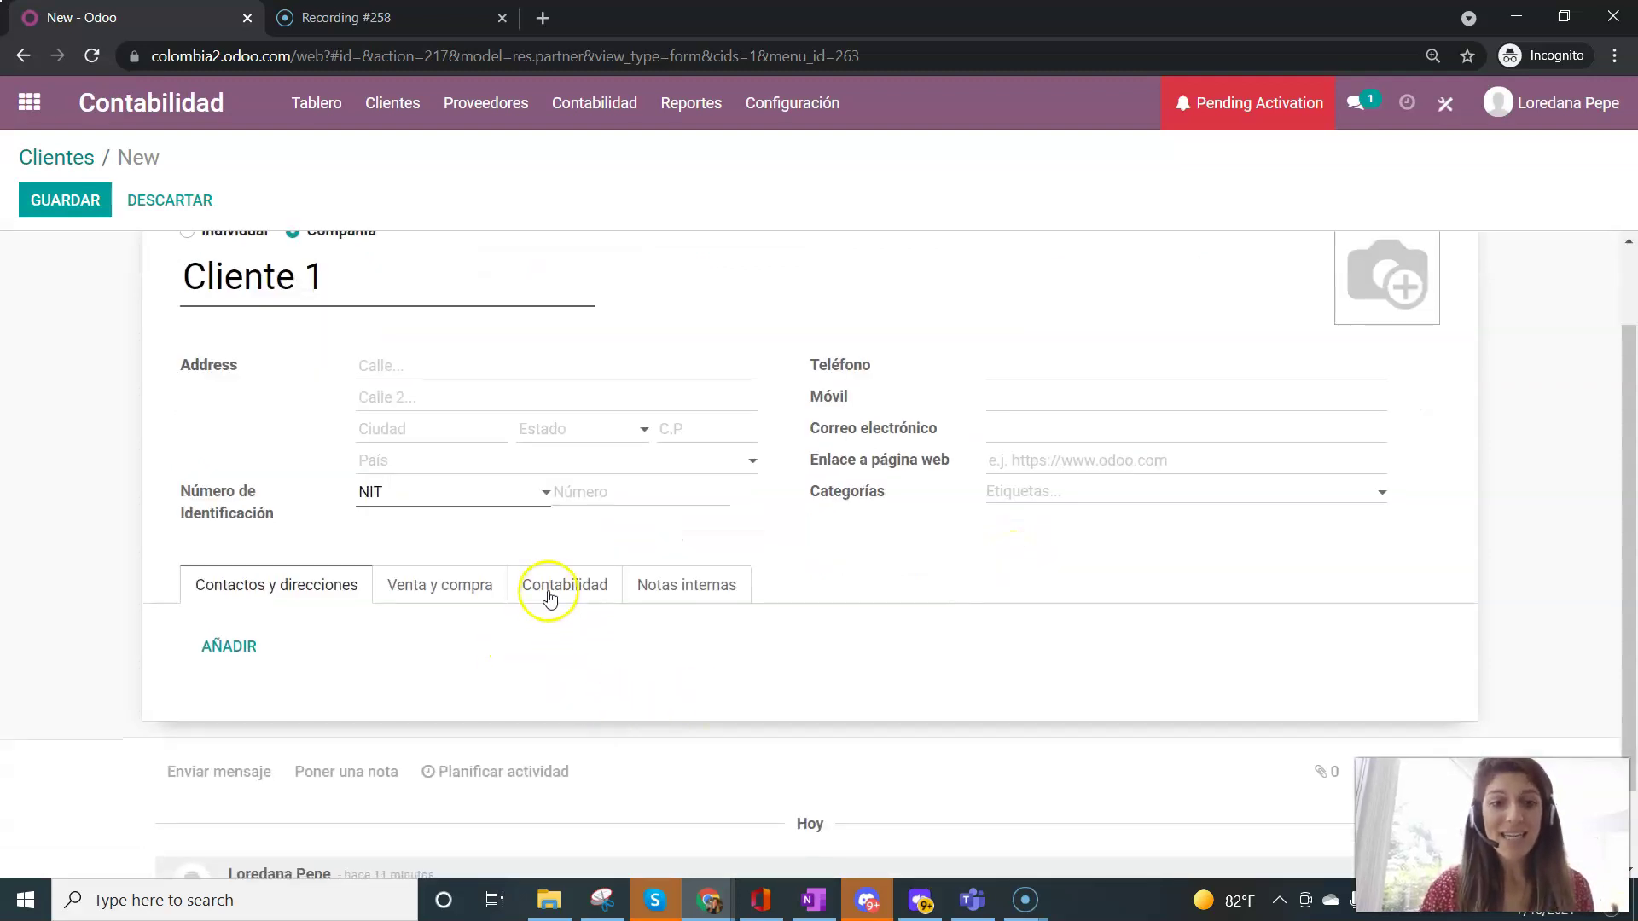
click(550, 593)
scroll(550, 598, down, 2)
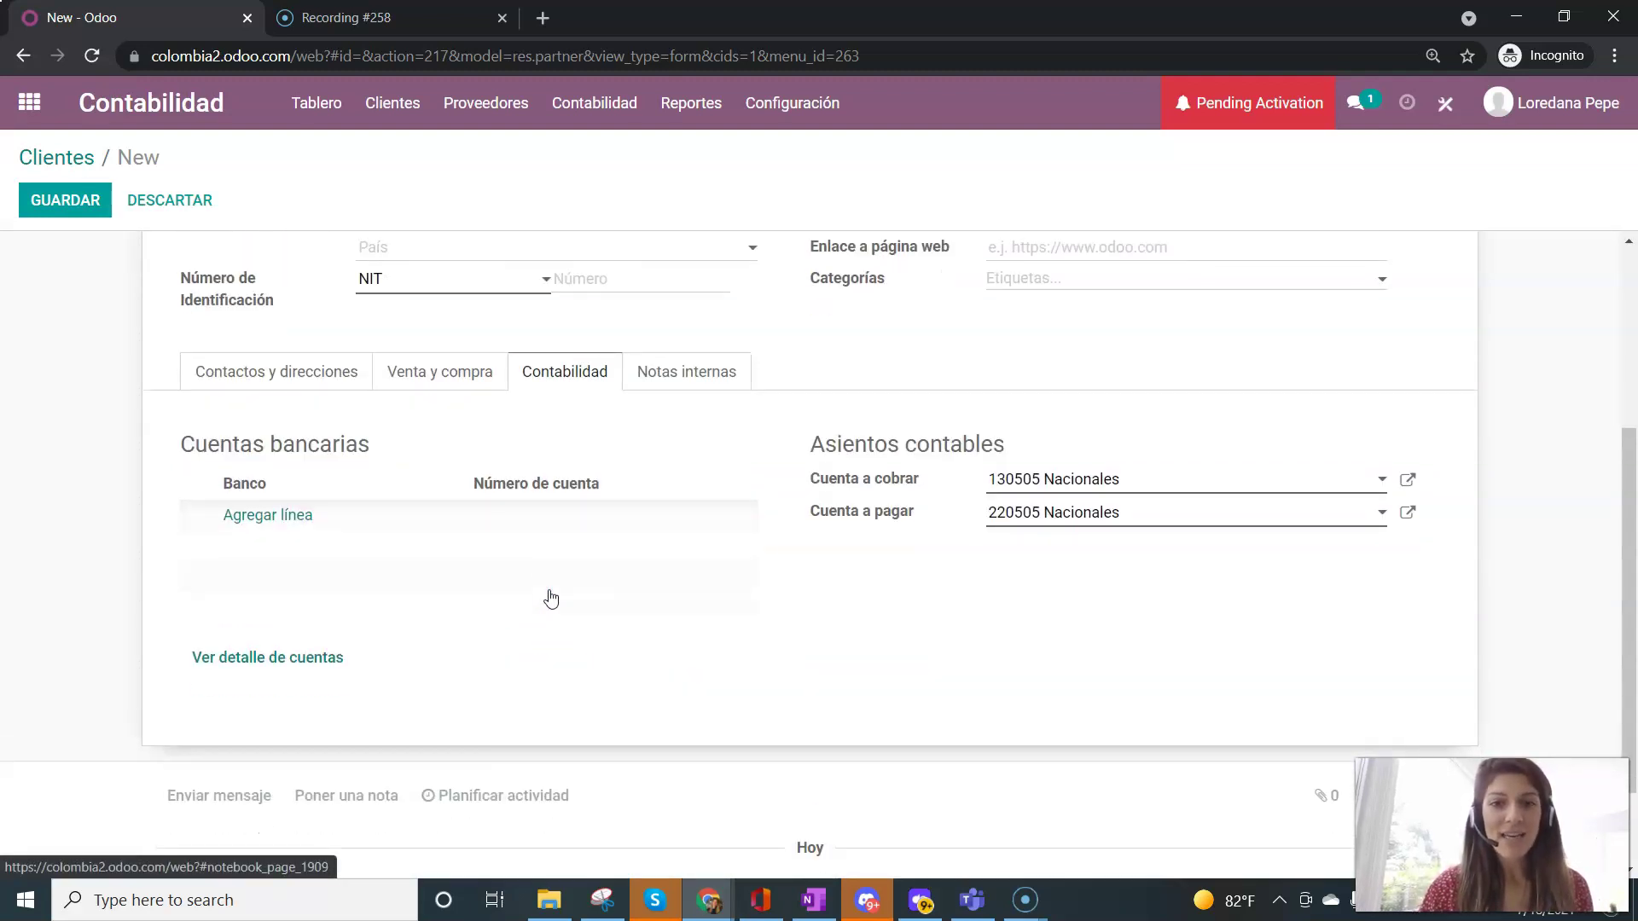
click(457, 373)
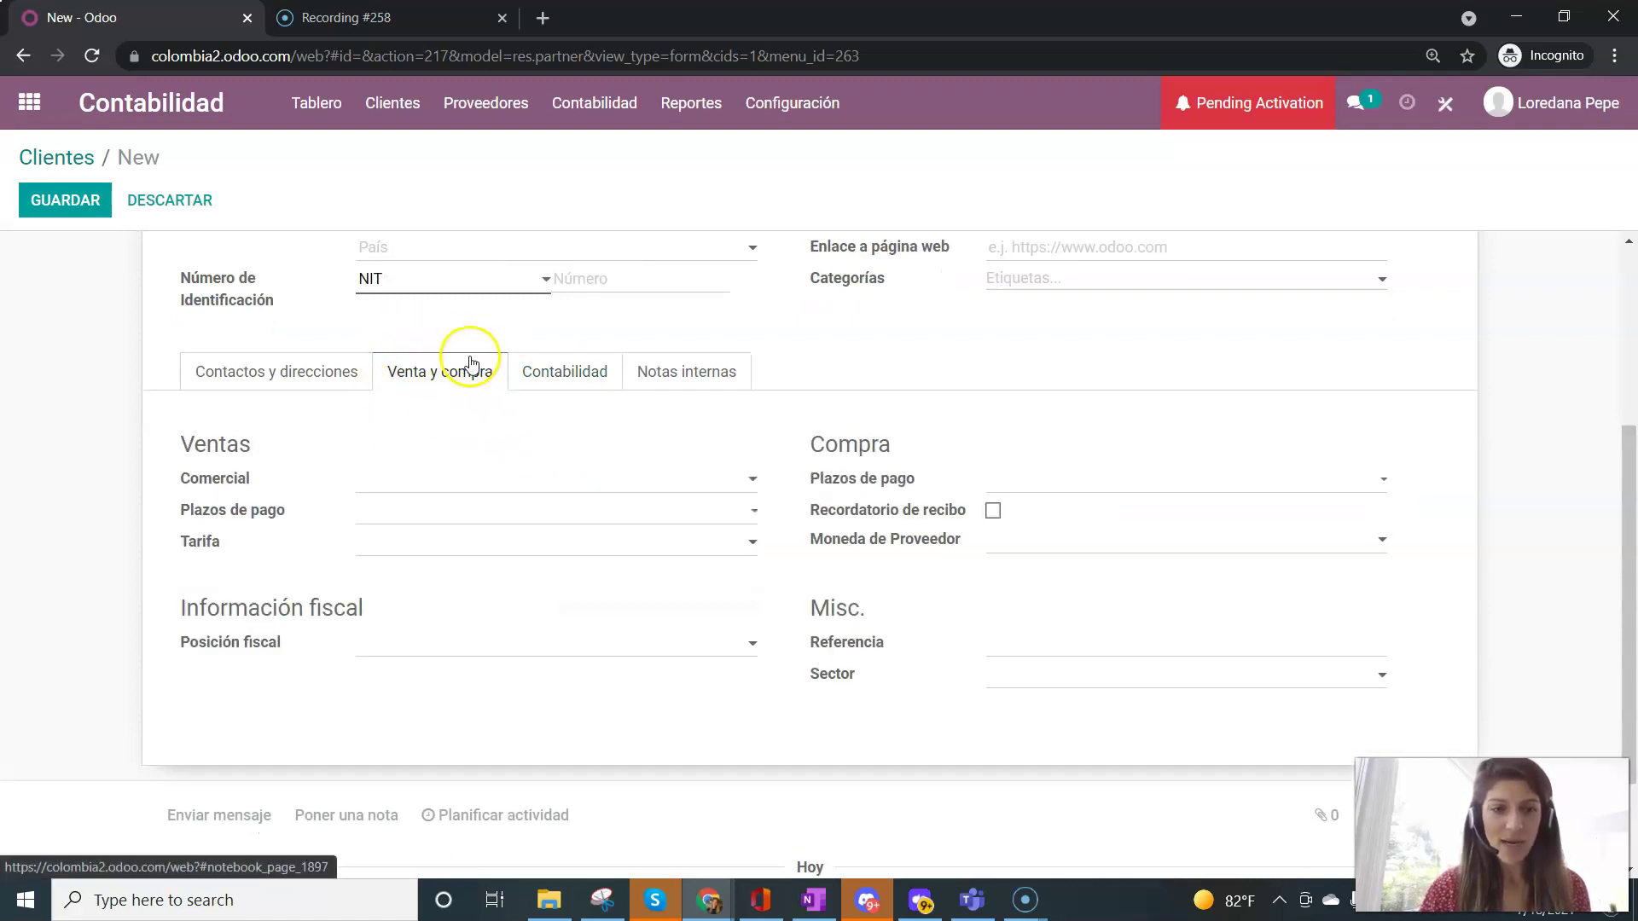
drag(186, 607, 363, 614)
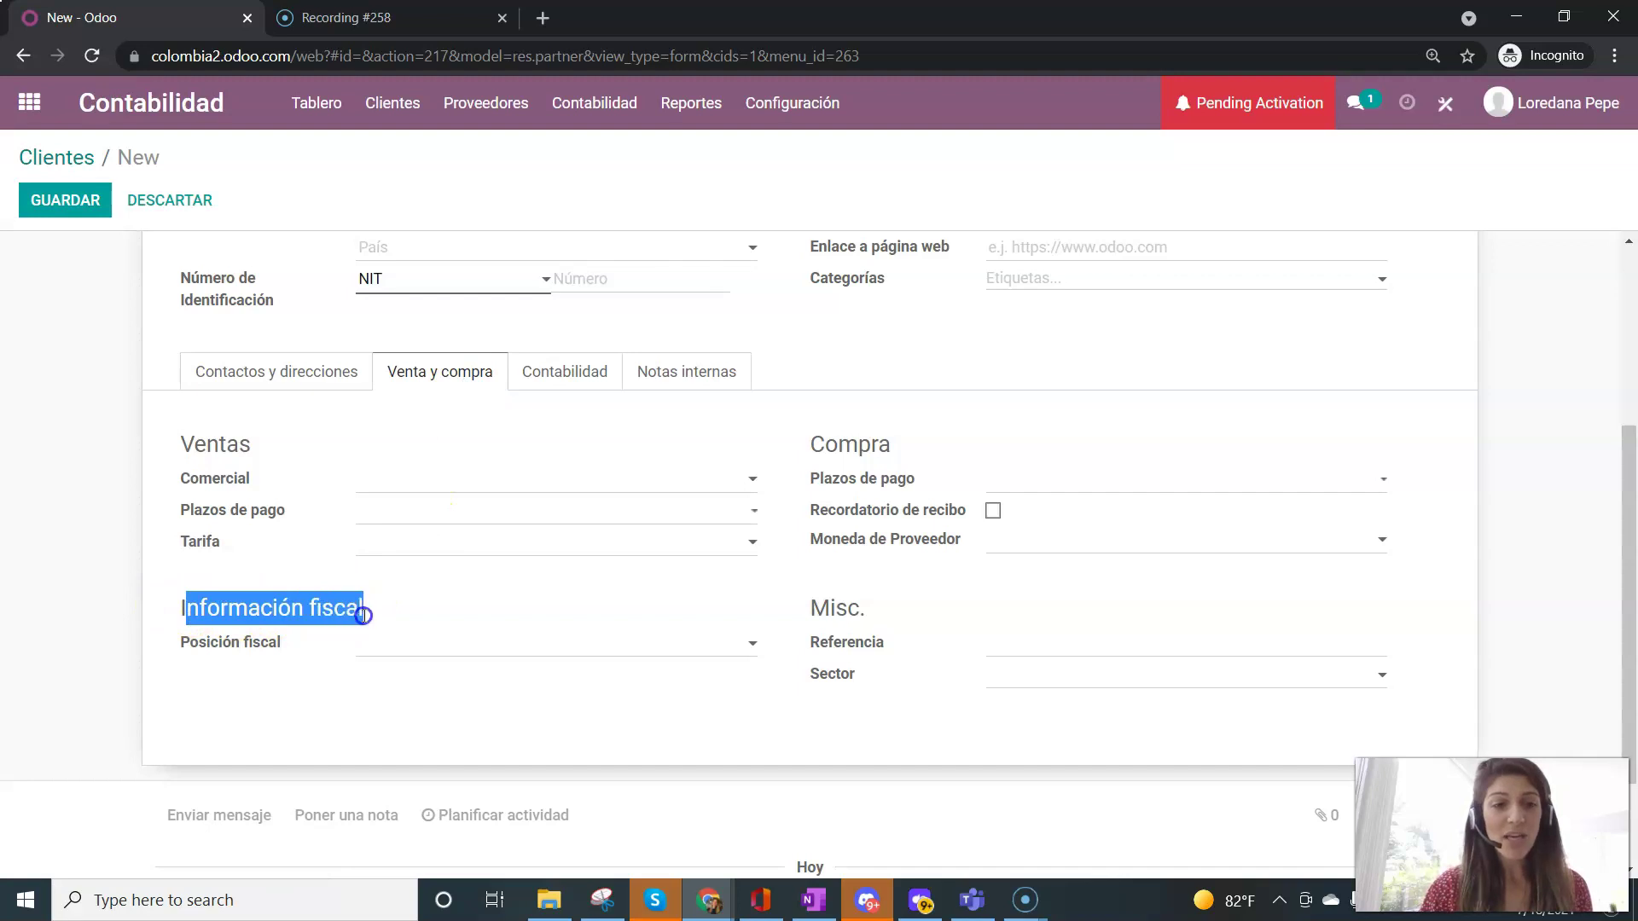
click(241, 643)
drag(189, 643, 271, 645)
click(273, 653)
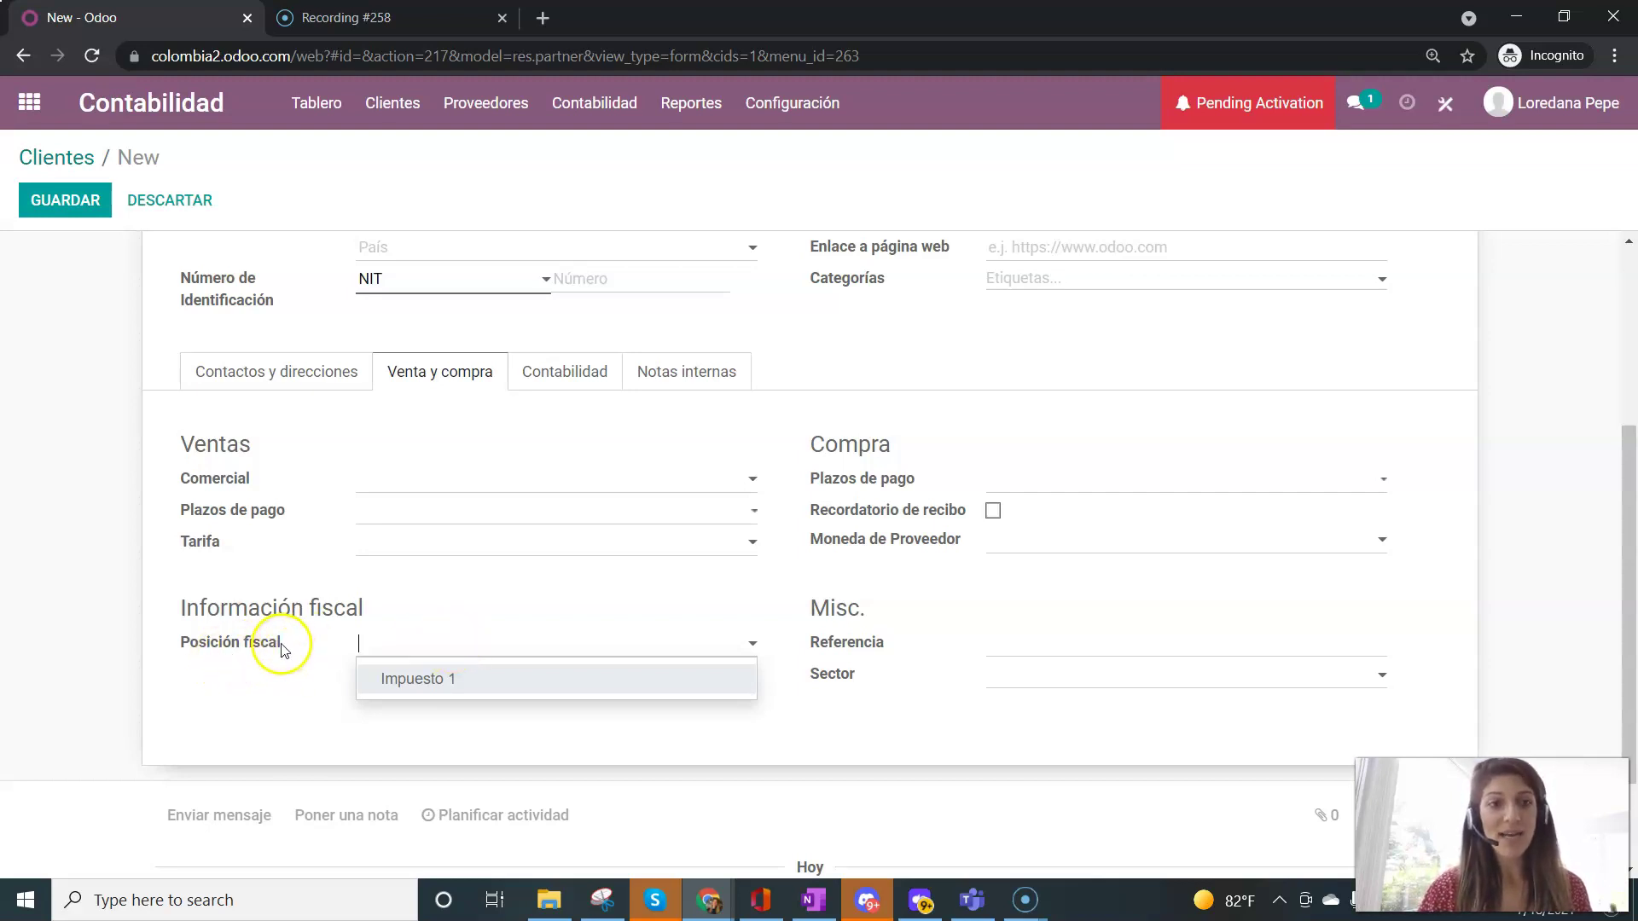
- Set the client's Posición fiscal to Impuesto 1 and save Cliente 1
scroll(285, 647, up, 3)
scroll(469, 571, down, 3)
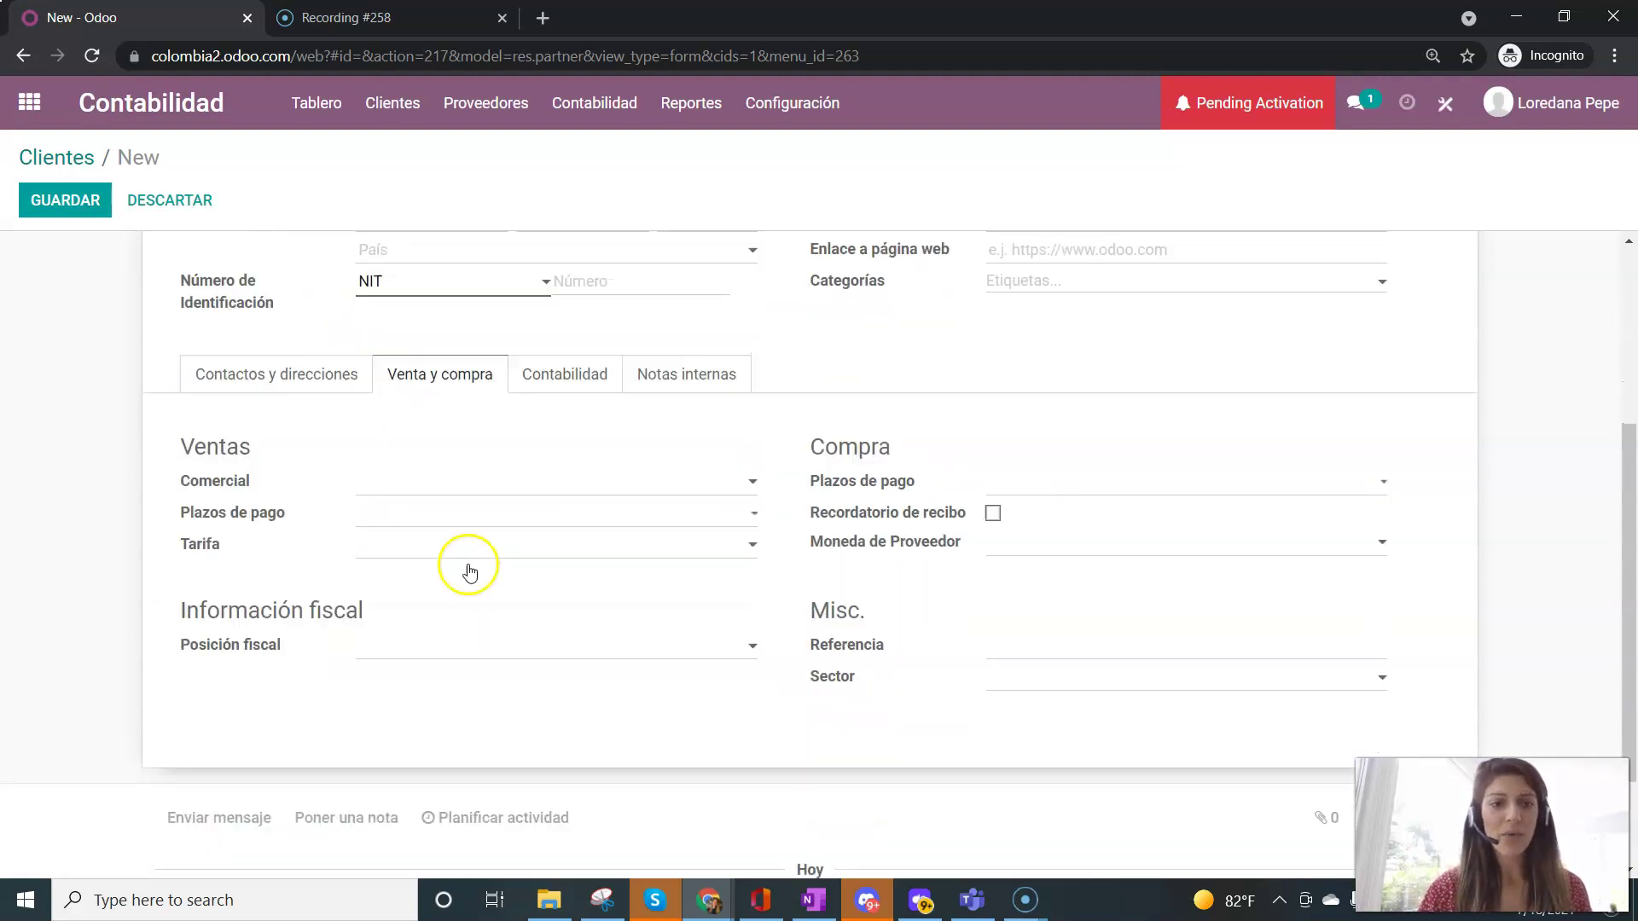
click(476, 649)
click(479, 690)
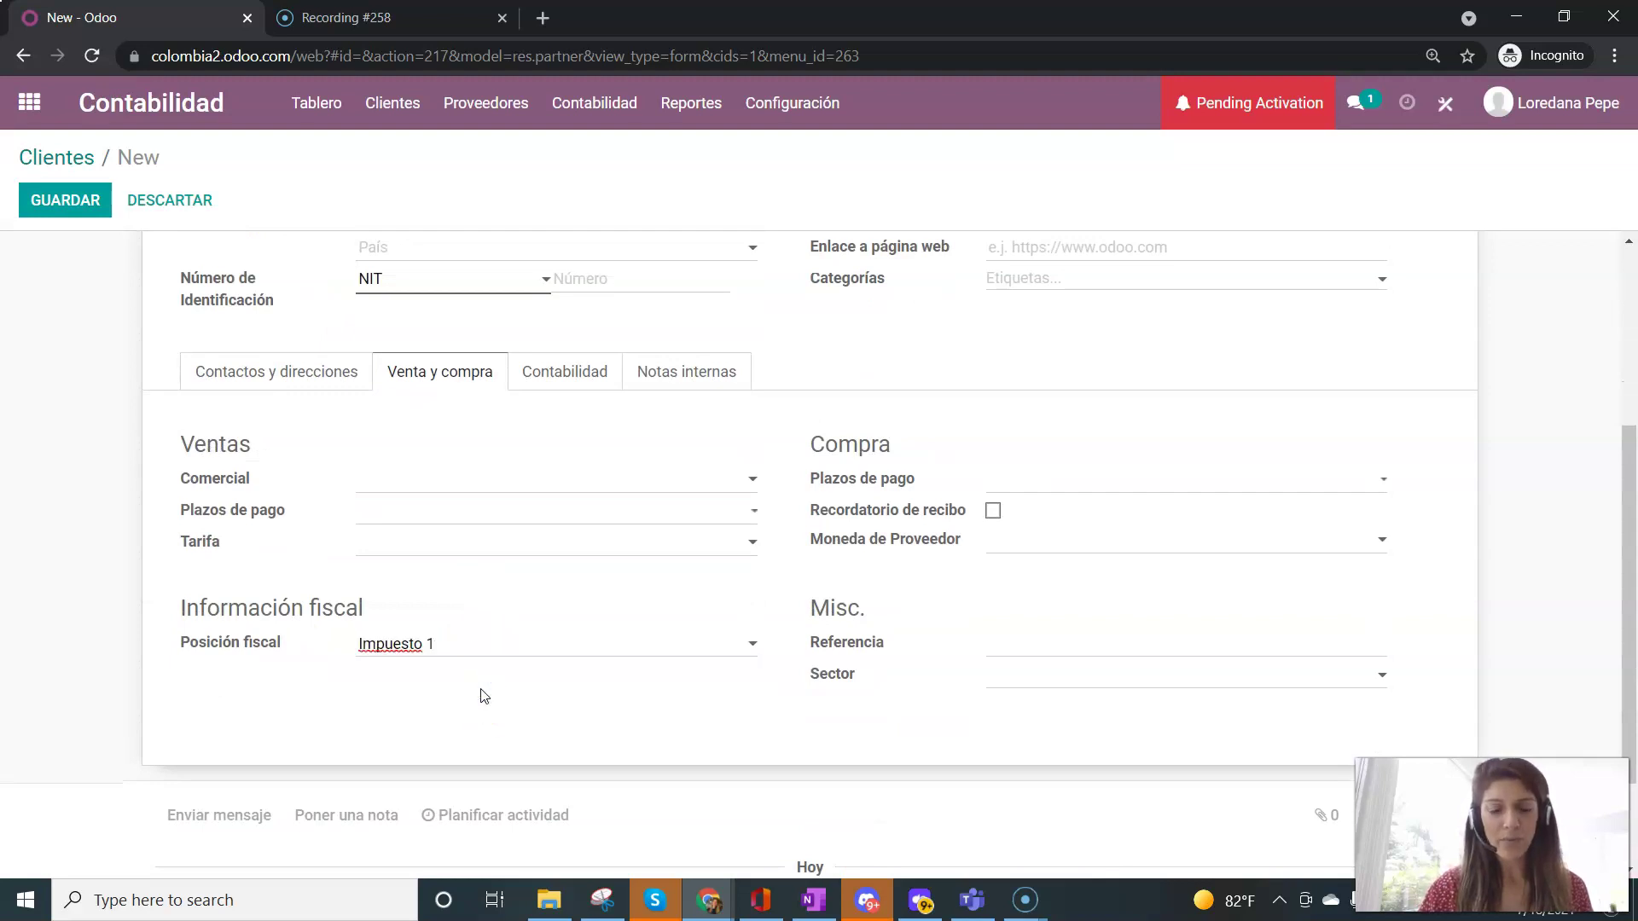
scroll(484, 696, up, 3)
click(79, 203)
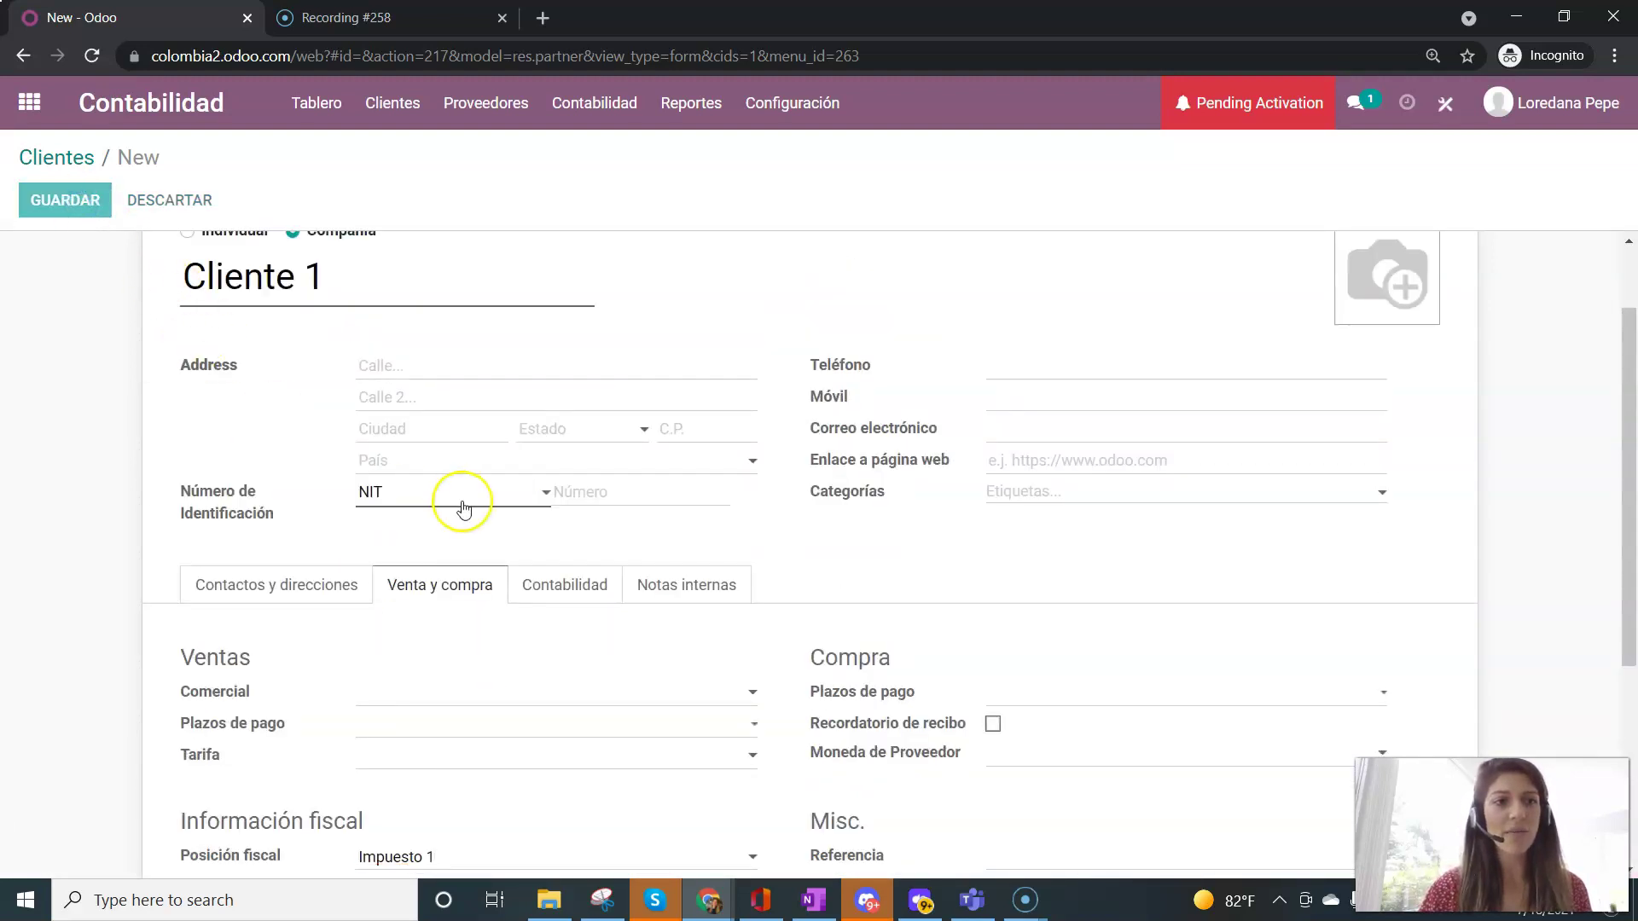
scroll(461, 503, down, 5)
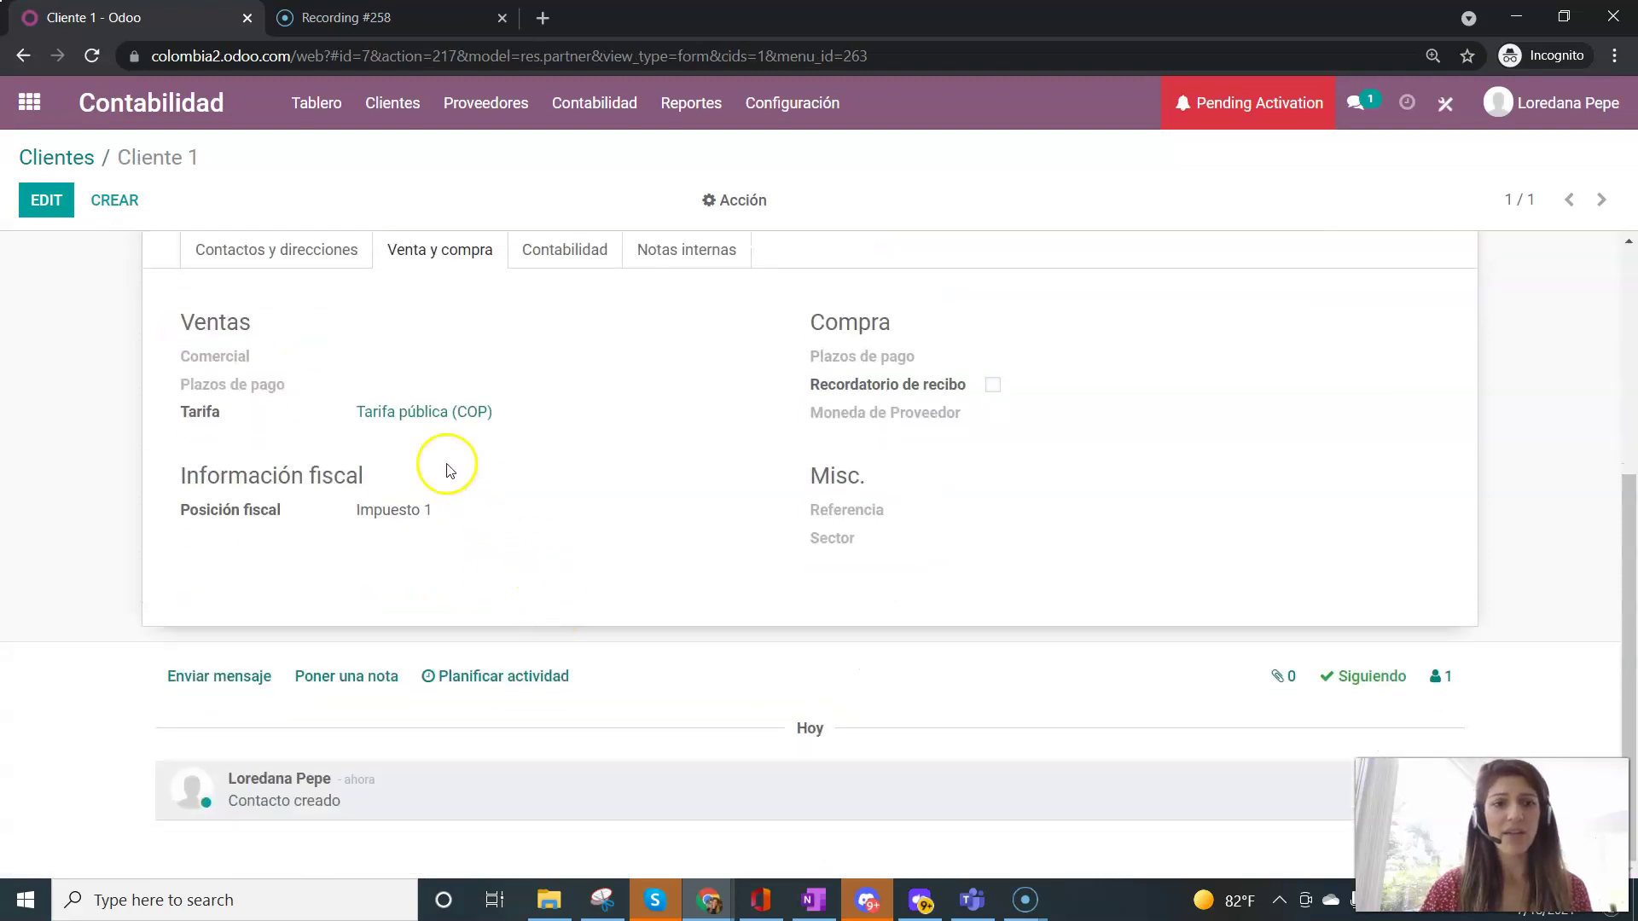
scroll(443, 550, up, 5)
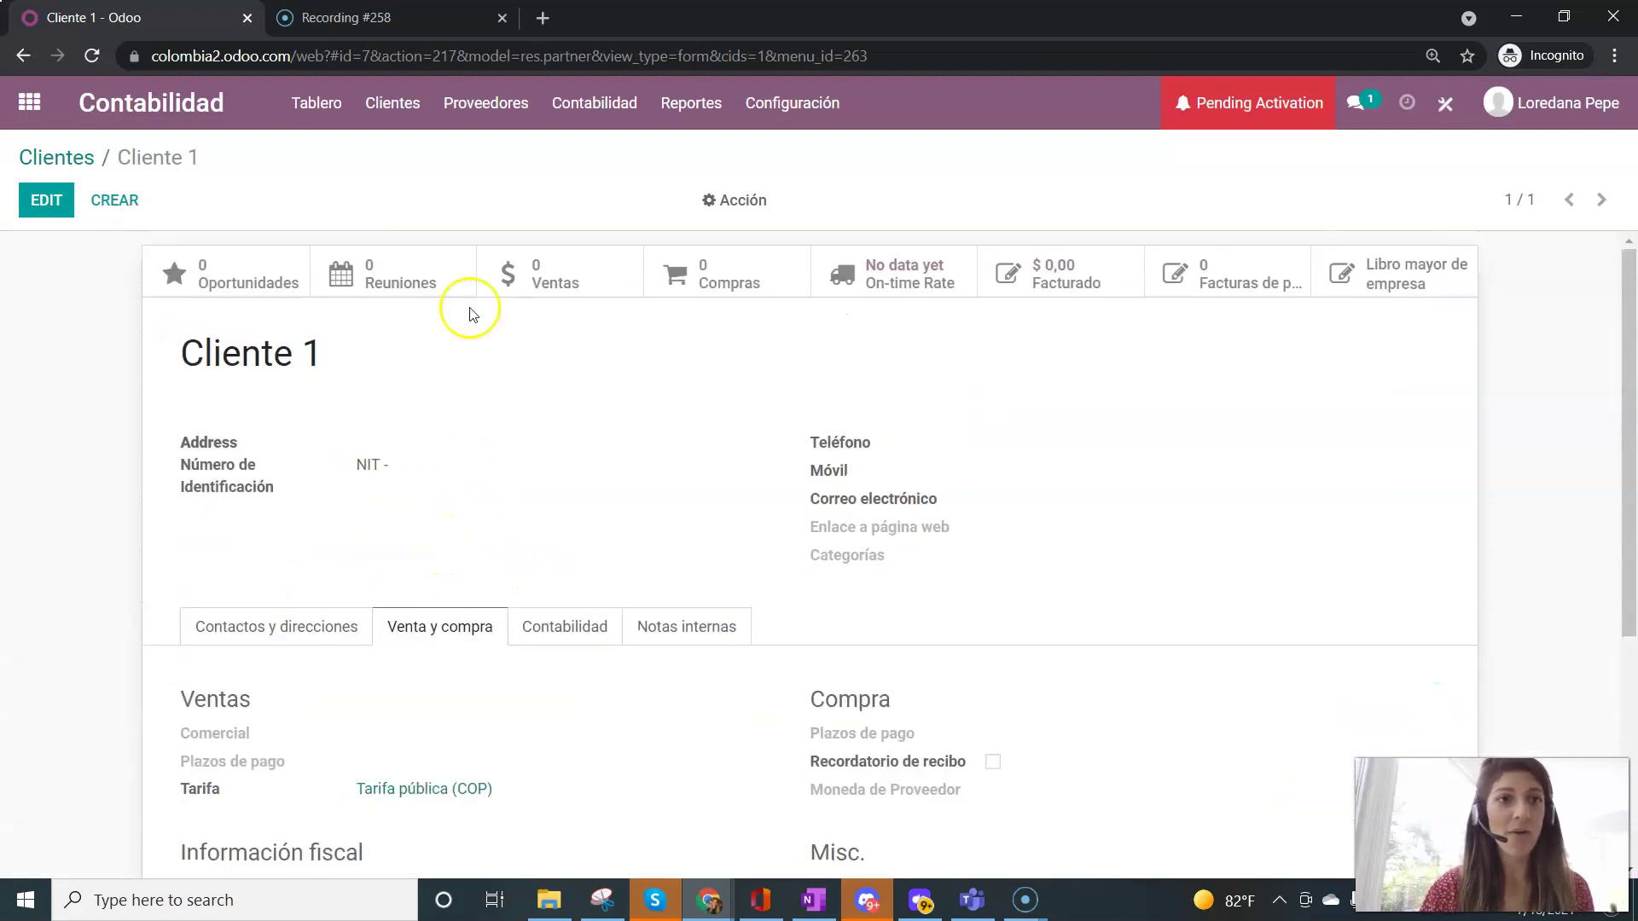
click(386, 104)
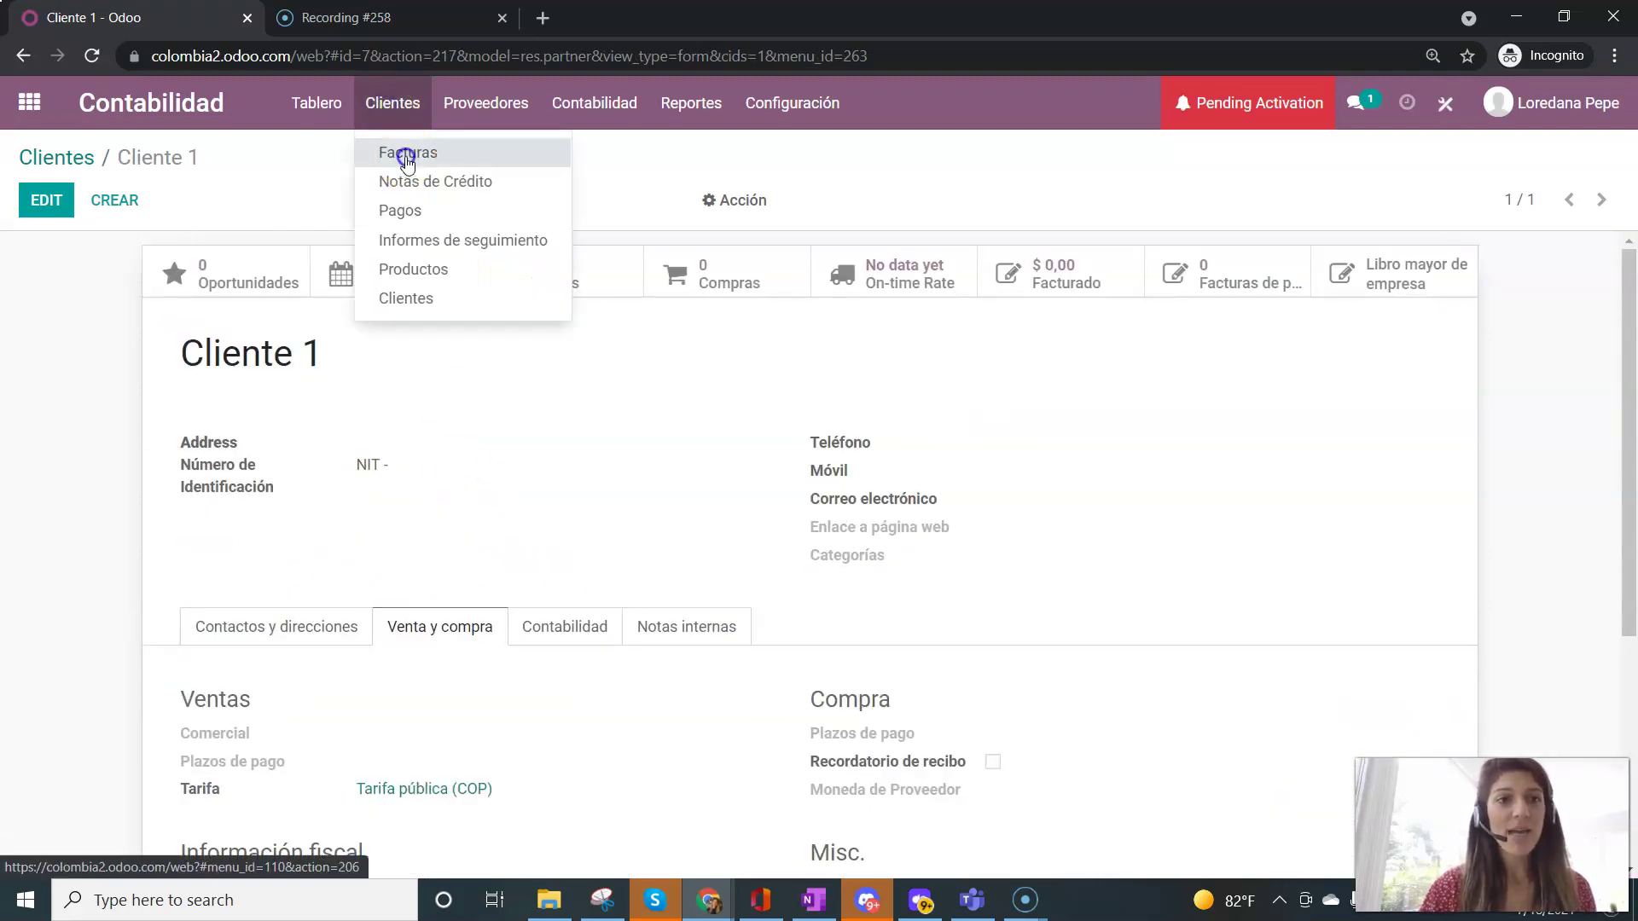
- Create a new customer invoice with Cliente 1 as the customer
click(408, 162)
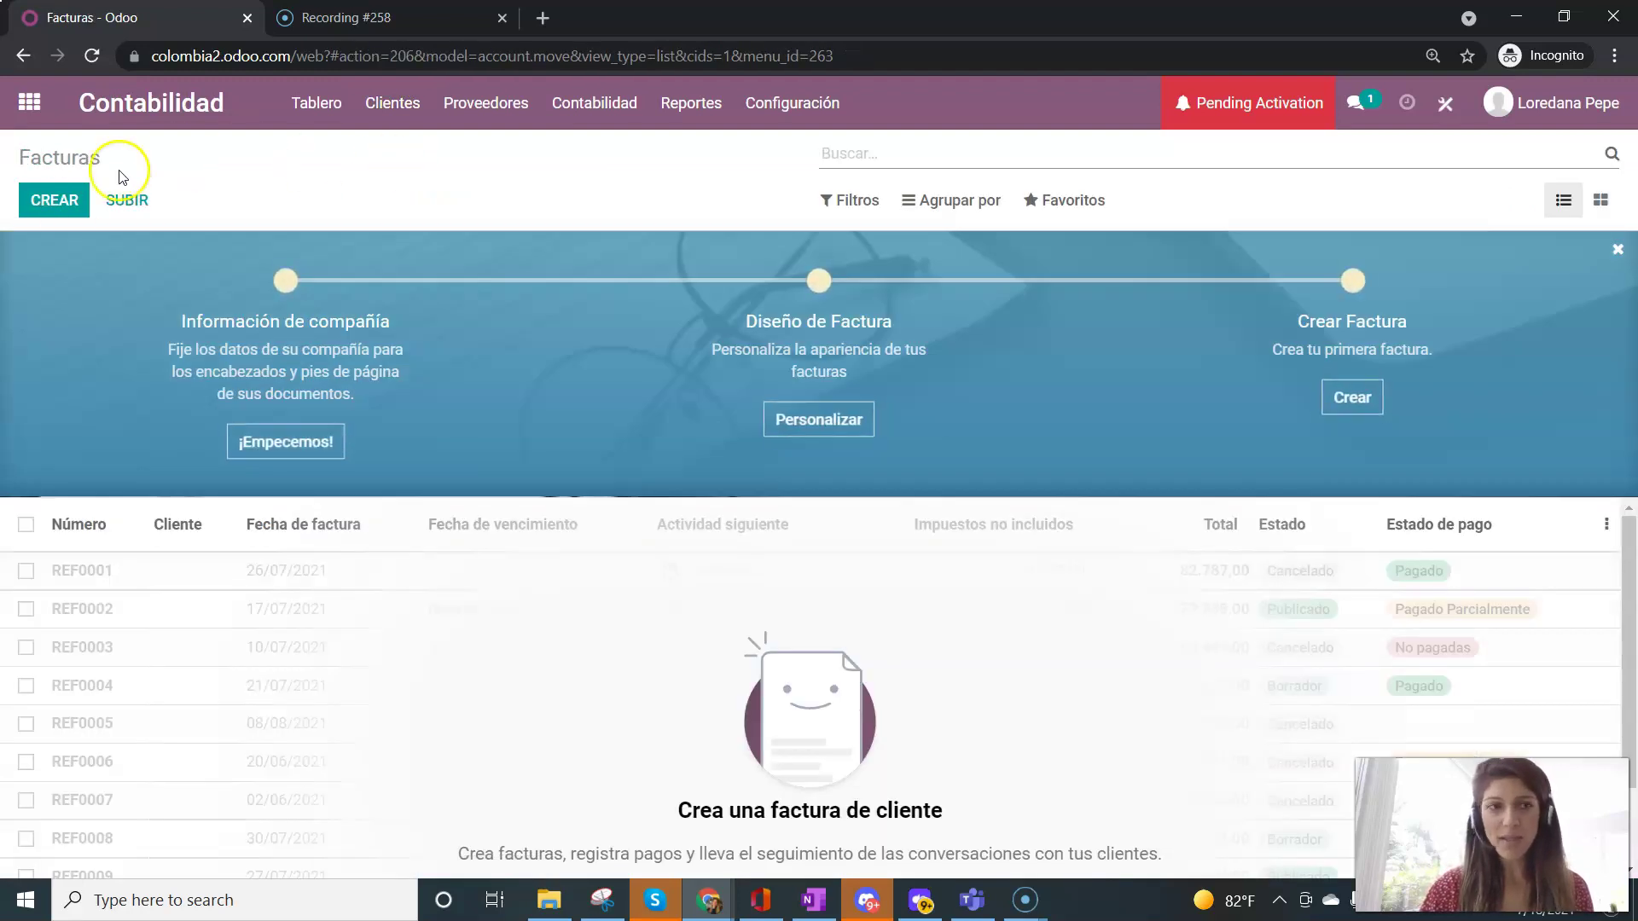
click(46, 196)
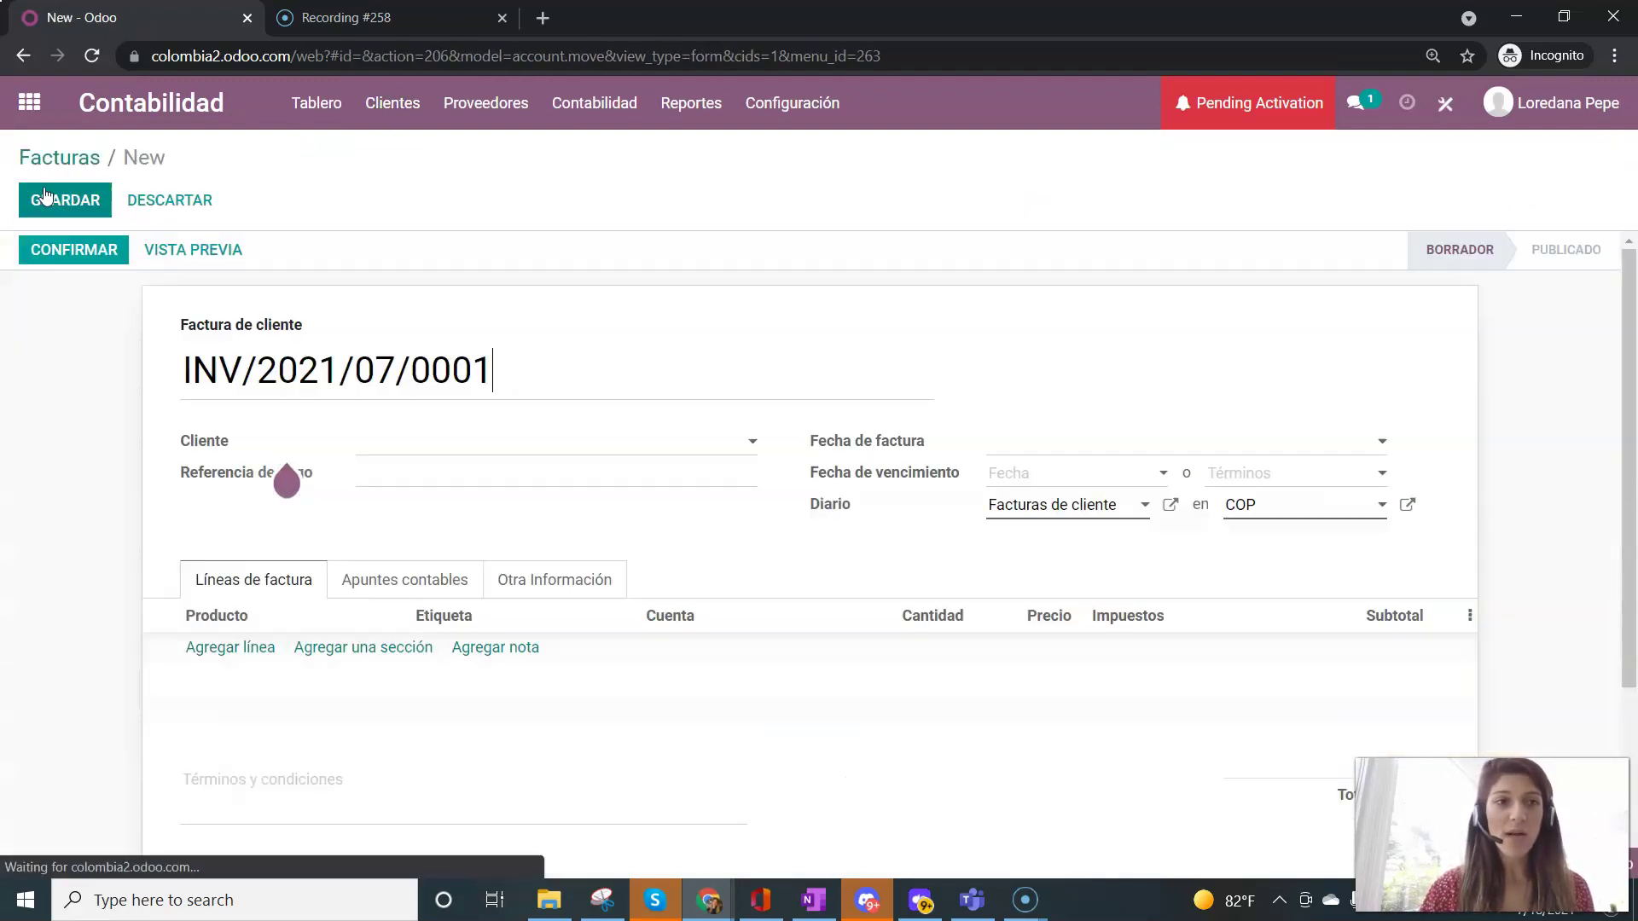
click(378, 443)
text(c)
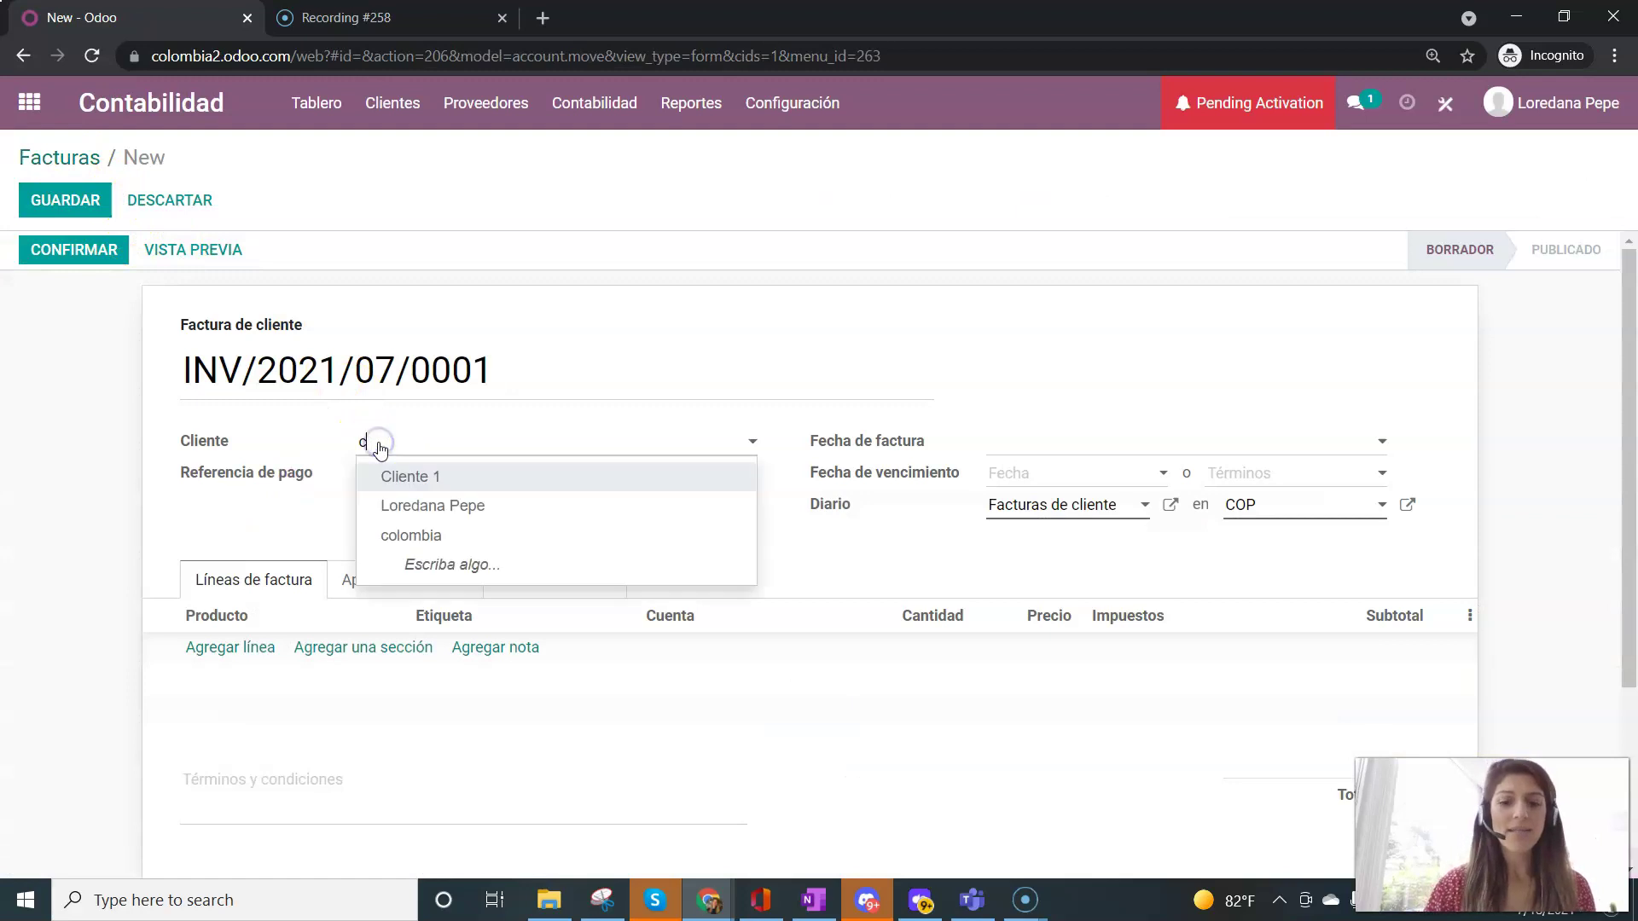
text(lie)
click(401, 475)
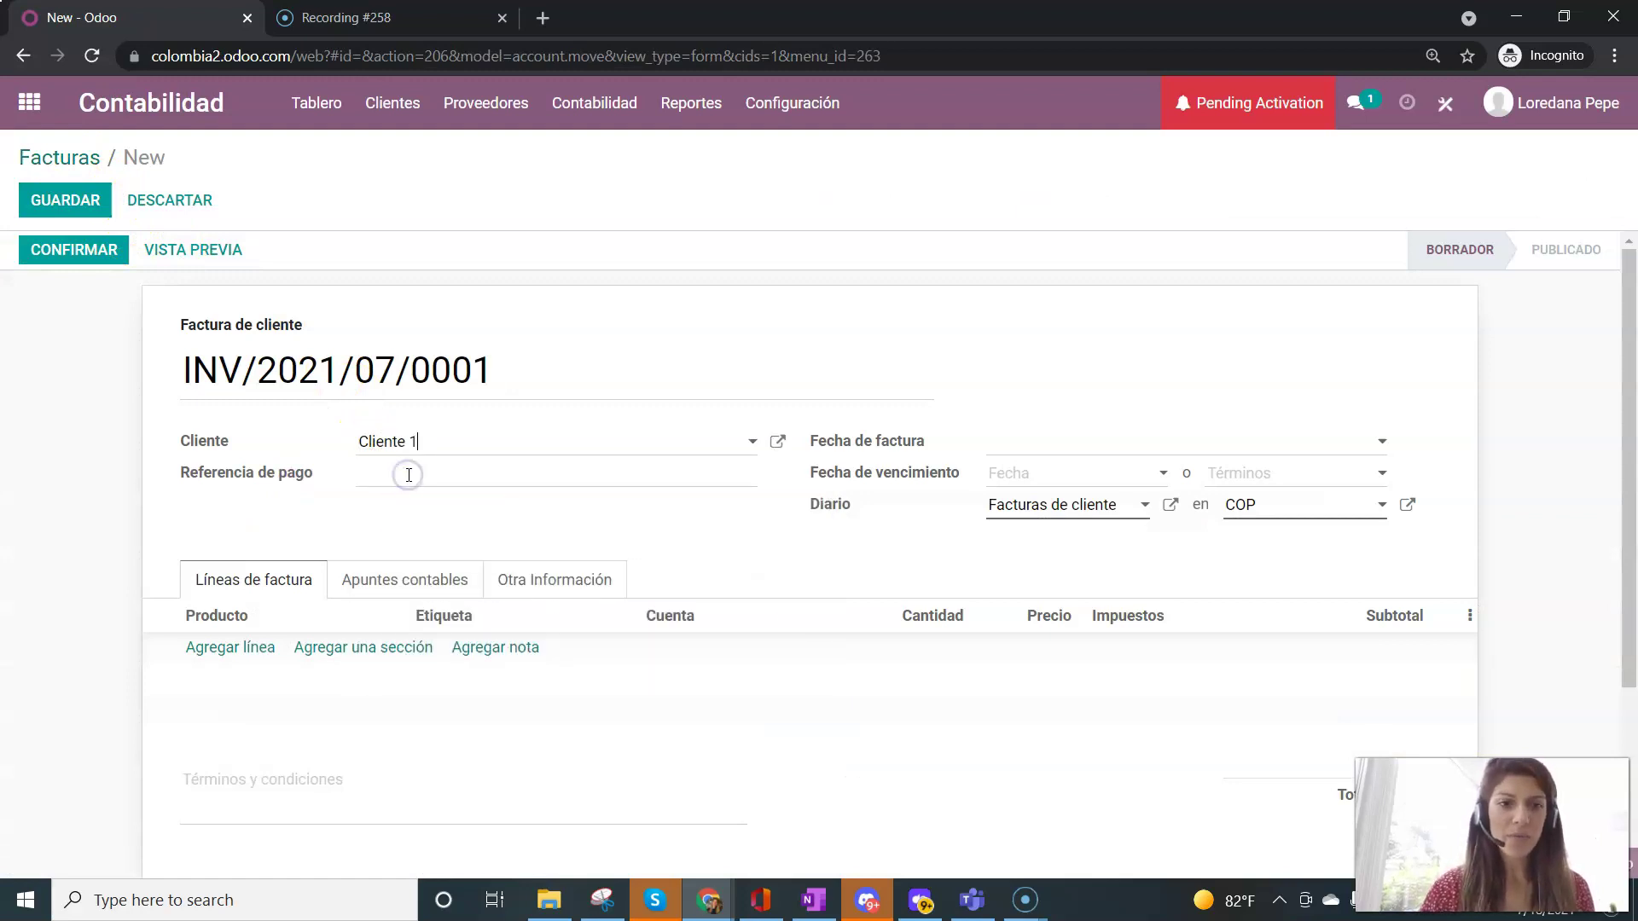
- Add a Producto prueba line, check its IVA Ventas 5% tax, then delete the line
click(229, 648)
click(234, 650)
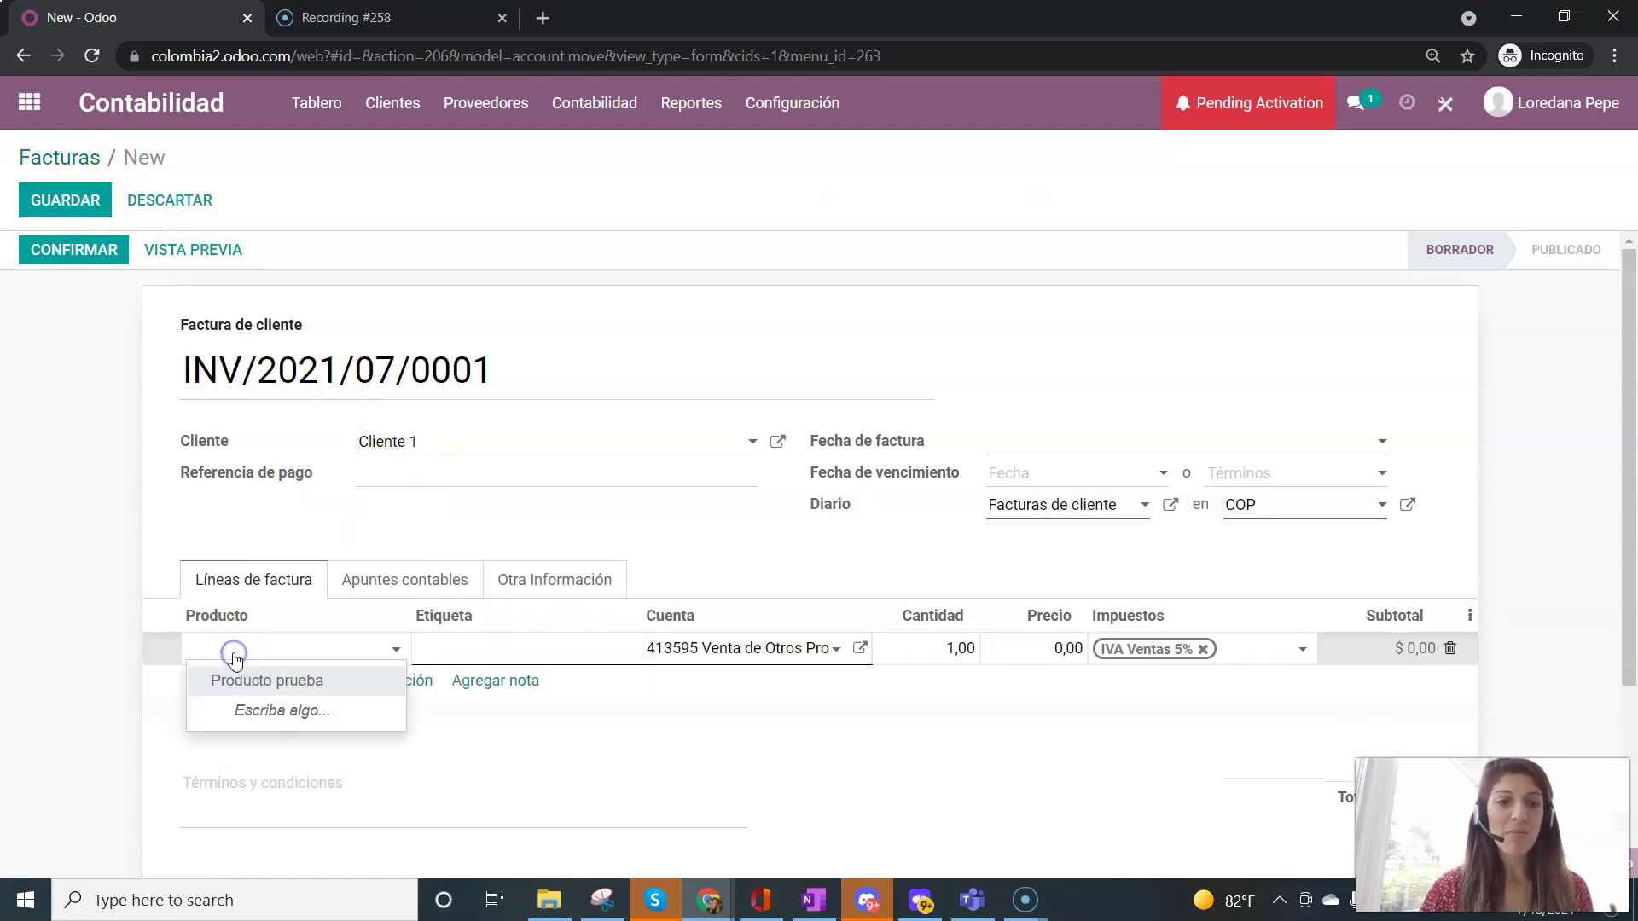
click(243, 680)
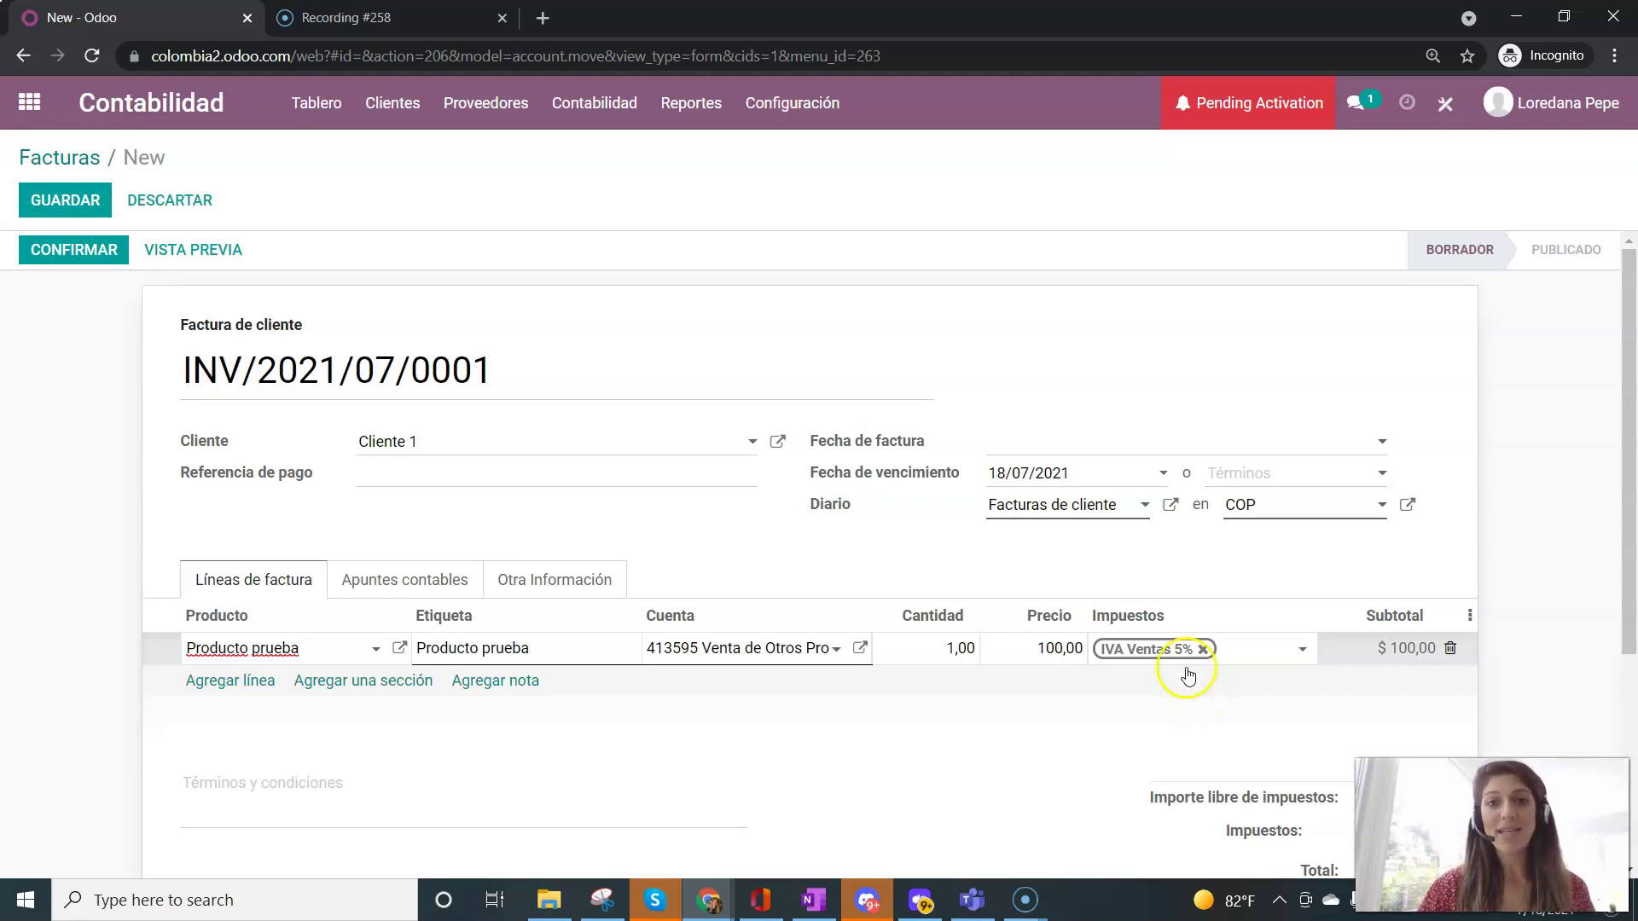
click(806, 105)
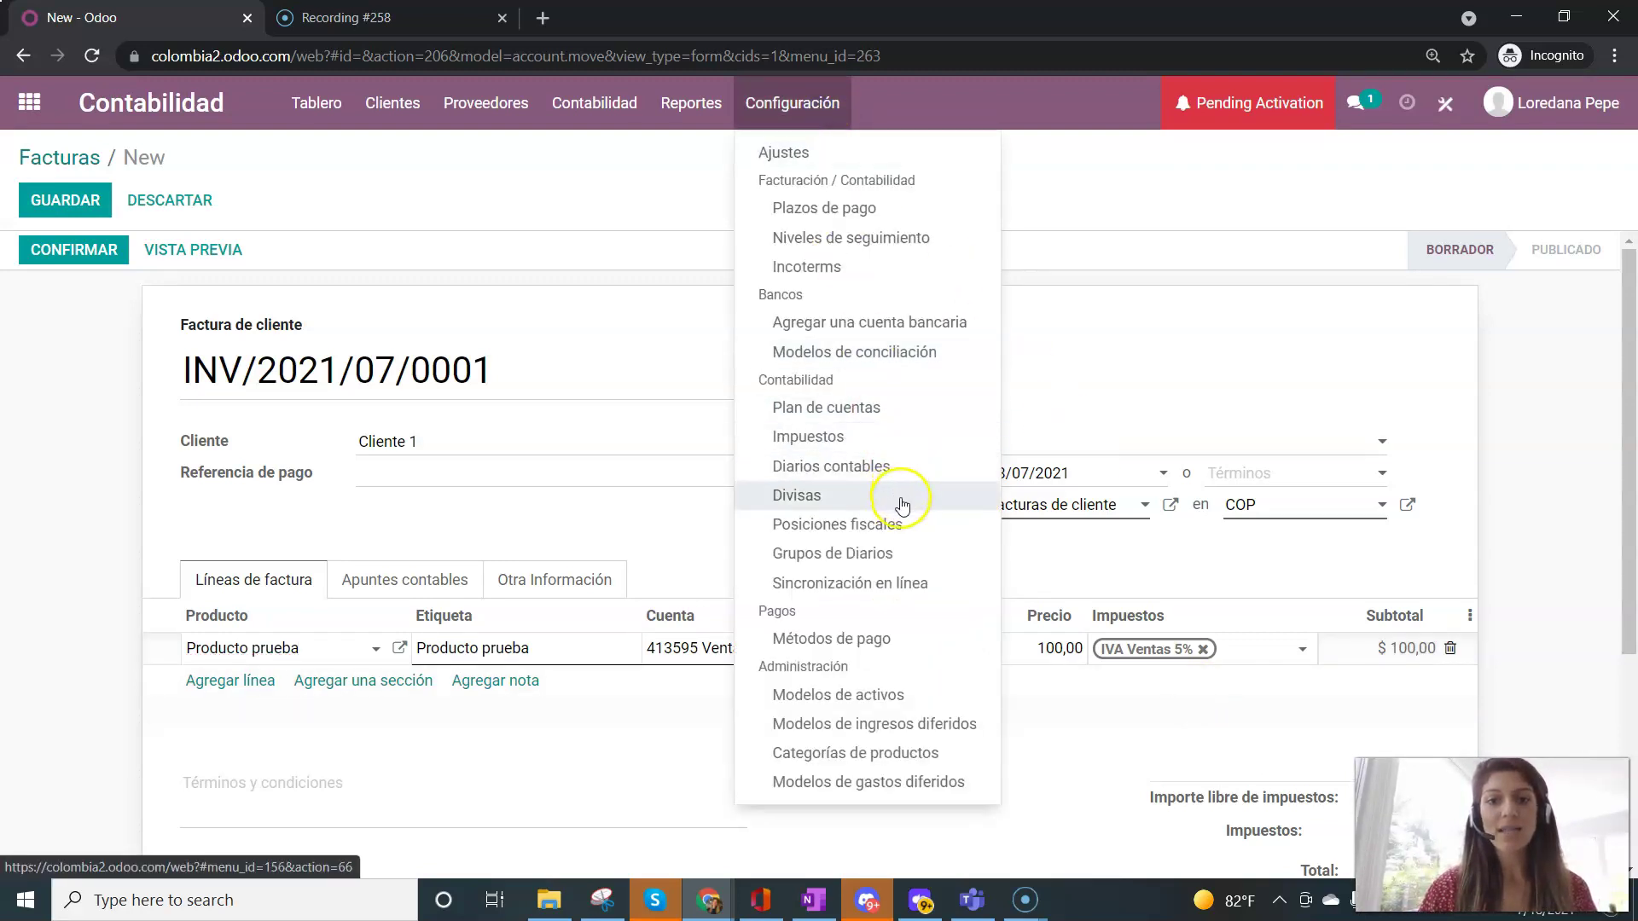
click(1510, 418)
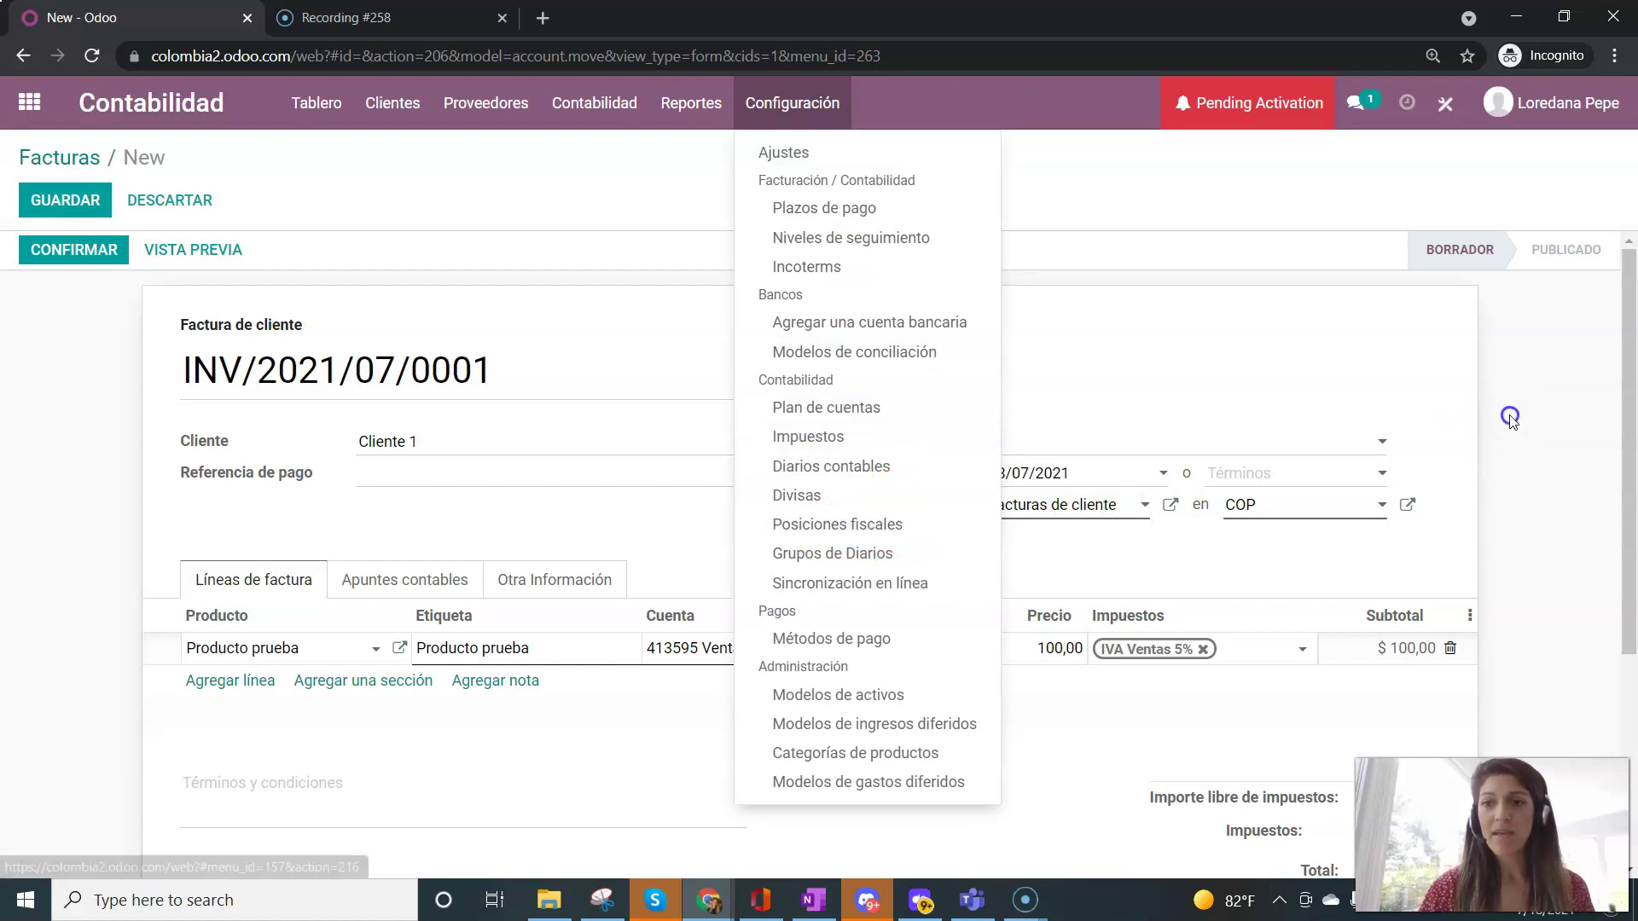
click(1451, 651)
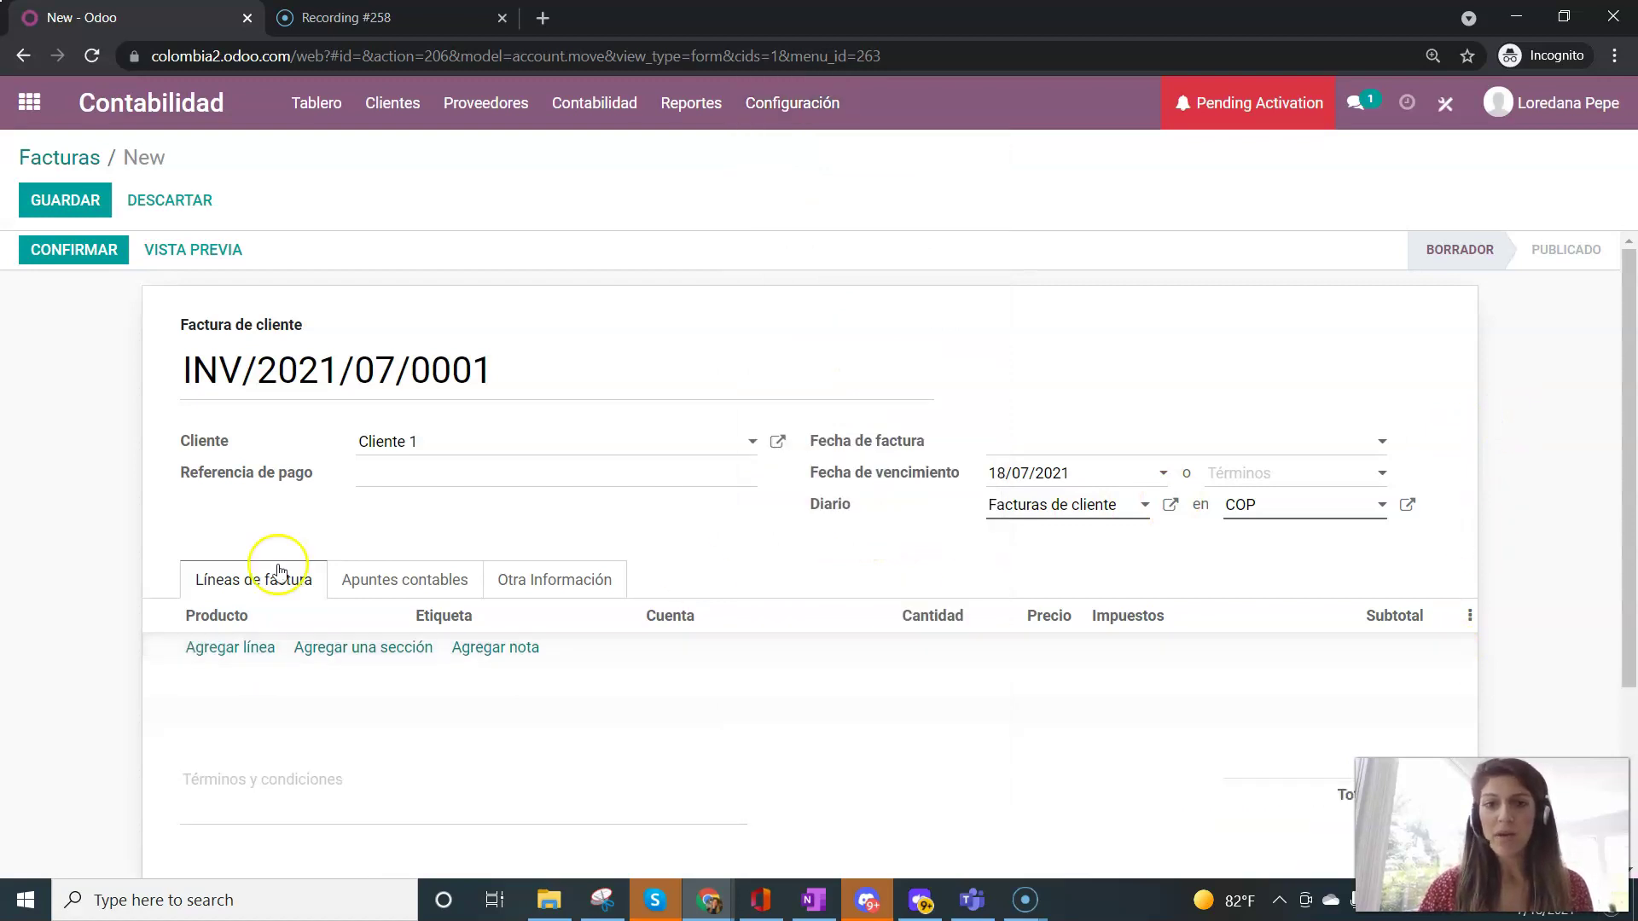
- Replace the invoice customer with a newly created and saved customer, Cliente 2
click(429, 441)
drag(456, 446, 329, 446)
key(BackSpace)
text(Cliente 2)
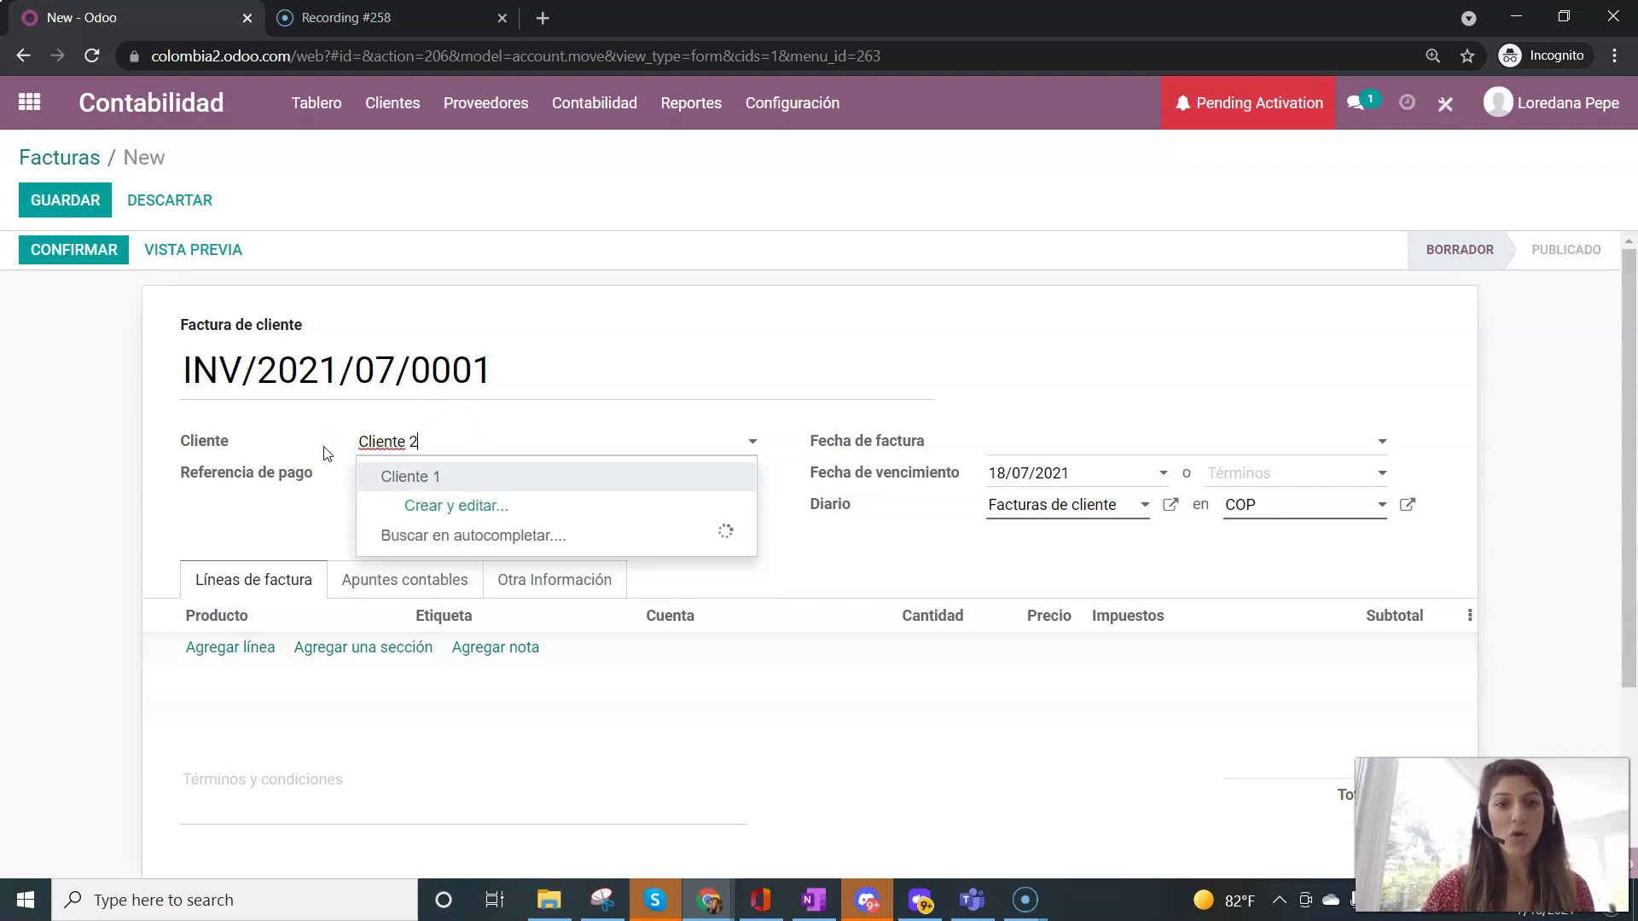
click(520, 478)
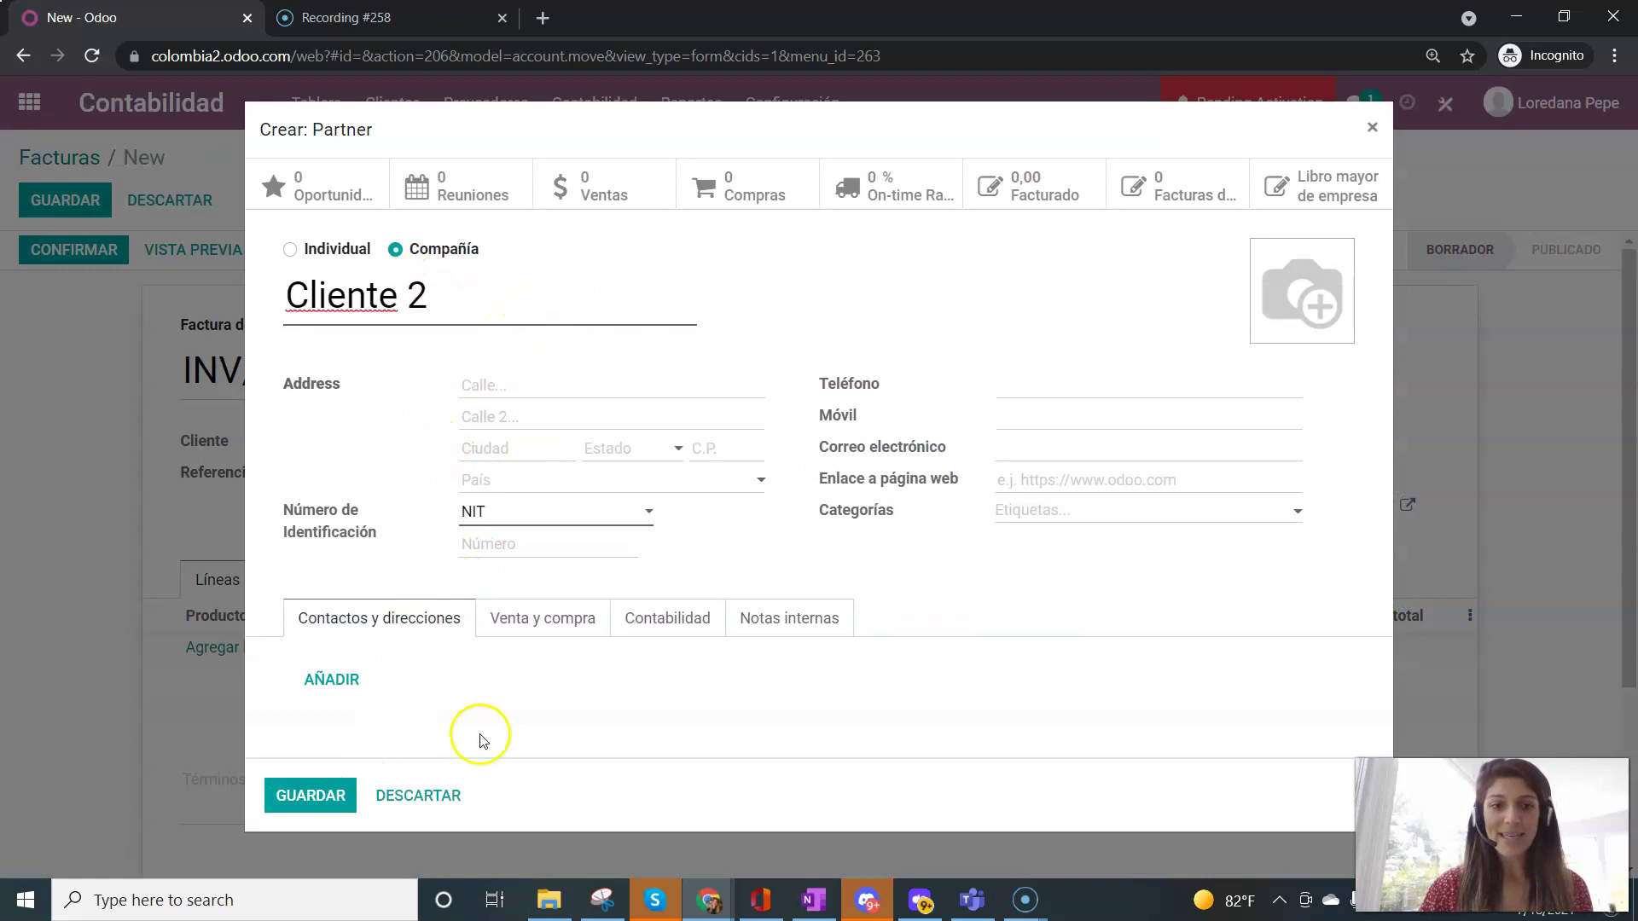
click(550, 621)
scroll(574, 550, down, 3)
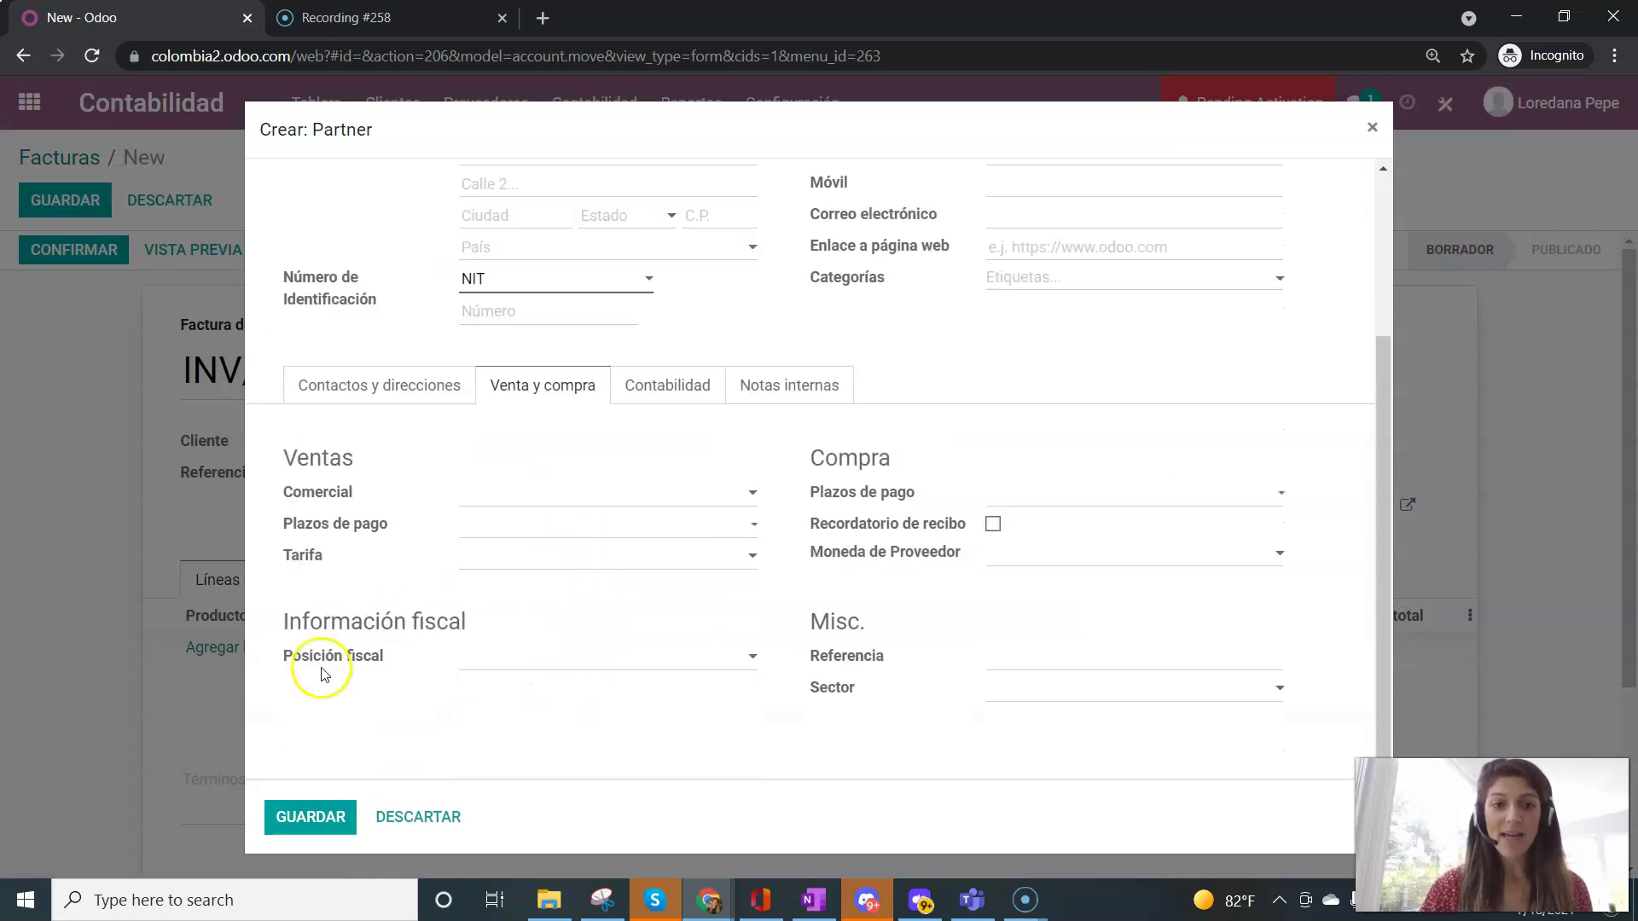
click(335, 822)
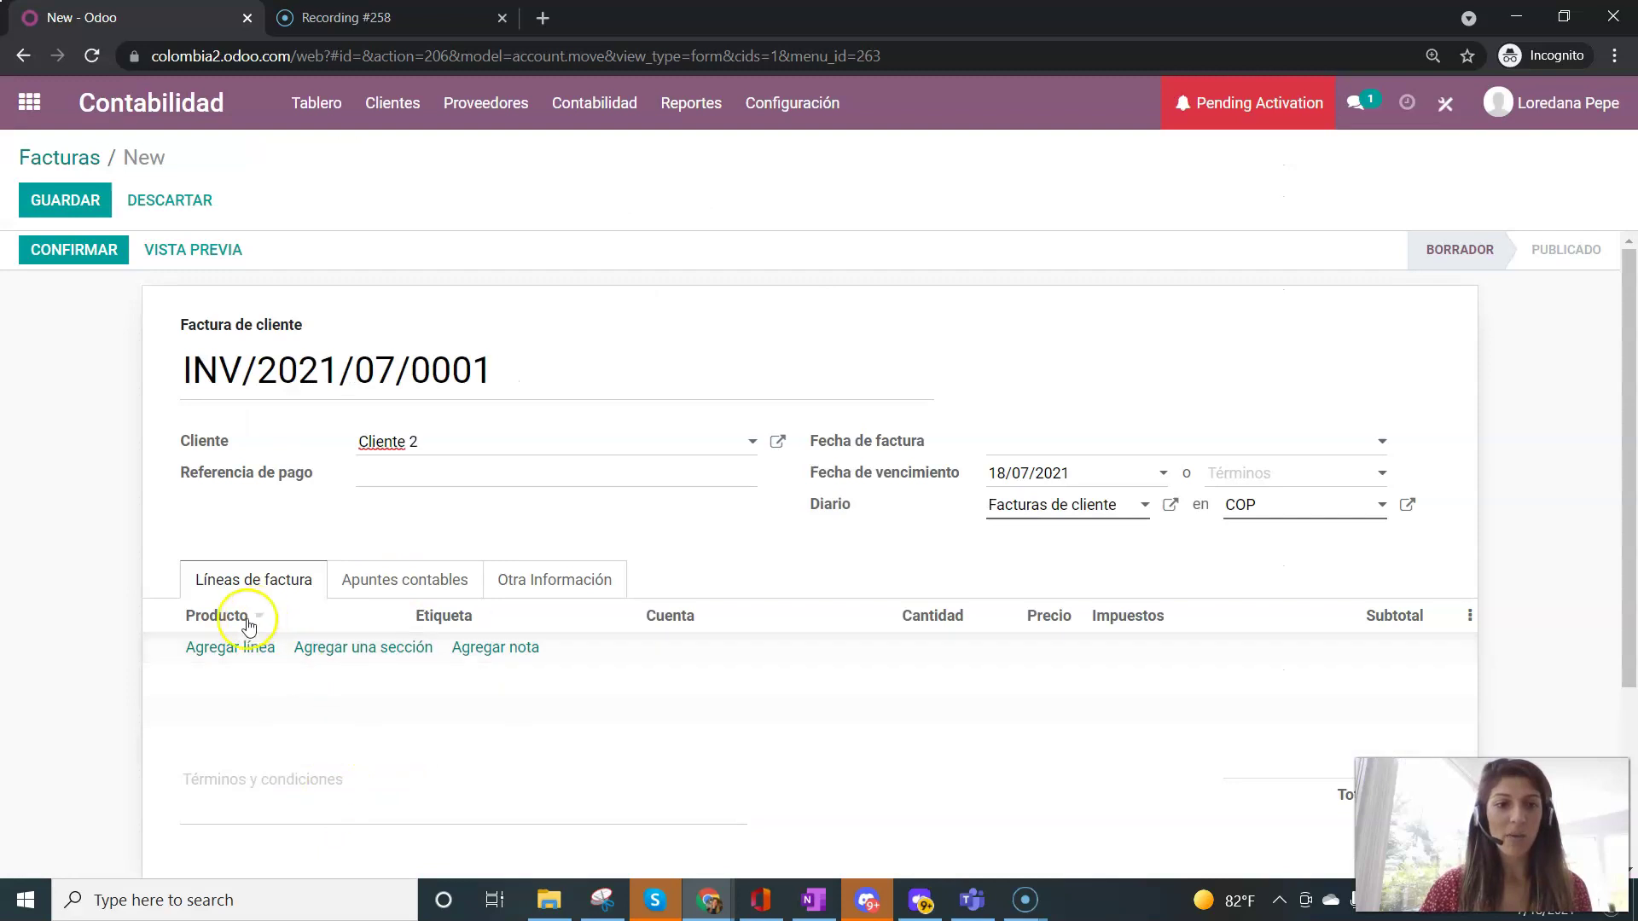
- Add a Producto prueba line at 100,00, taxed at IVA Ventas 19%
click(248, 651)
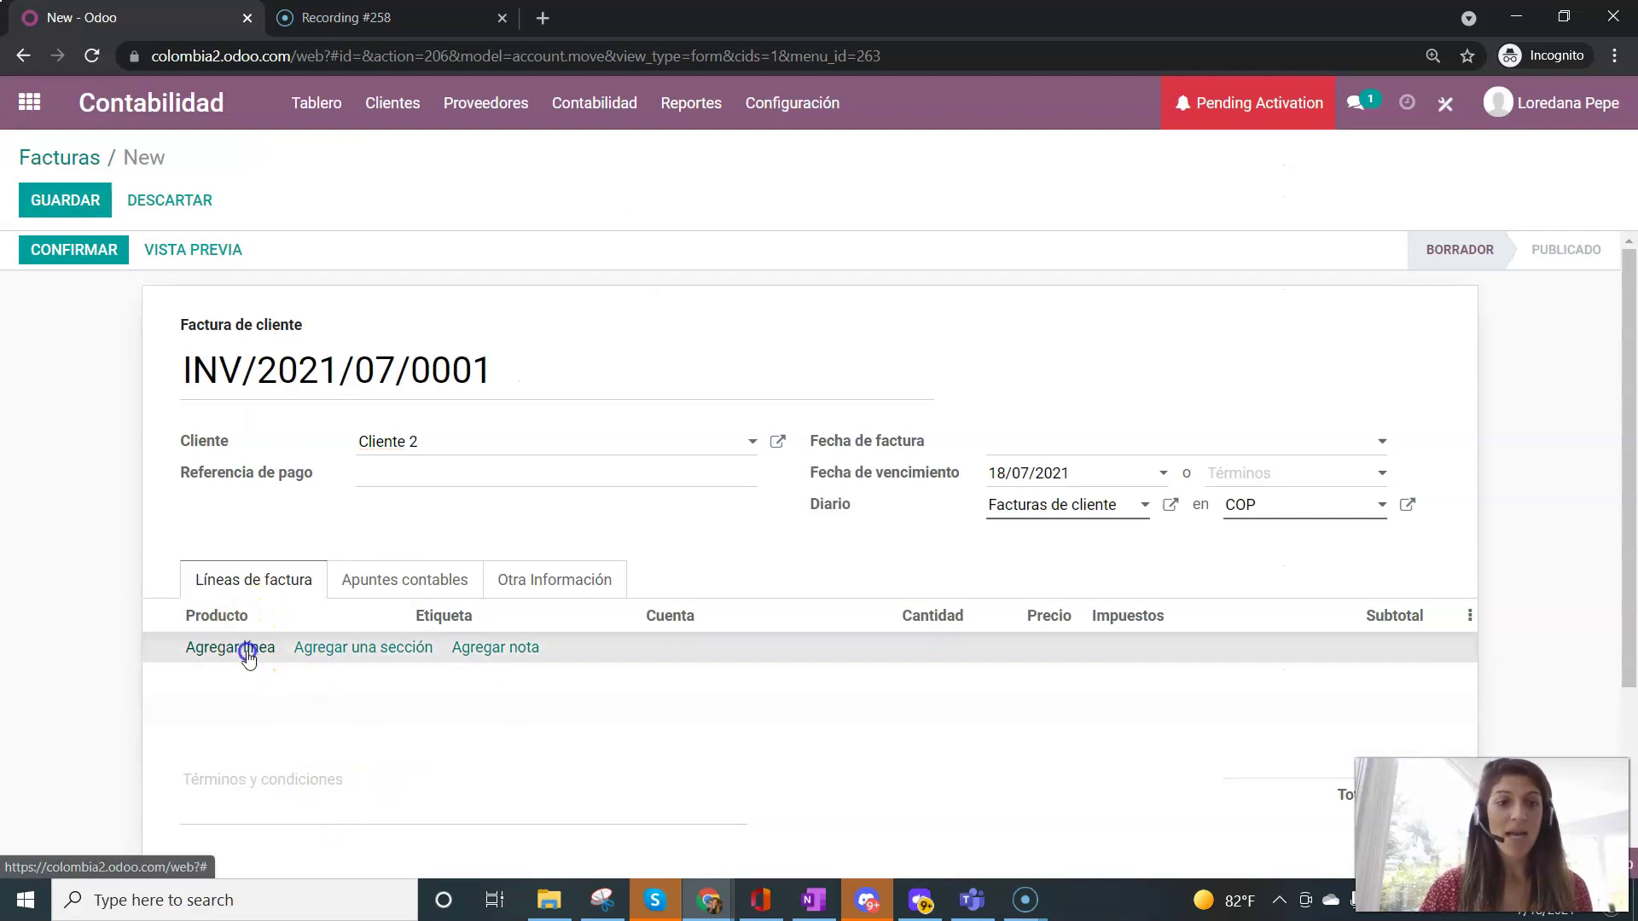
click(247, 651)
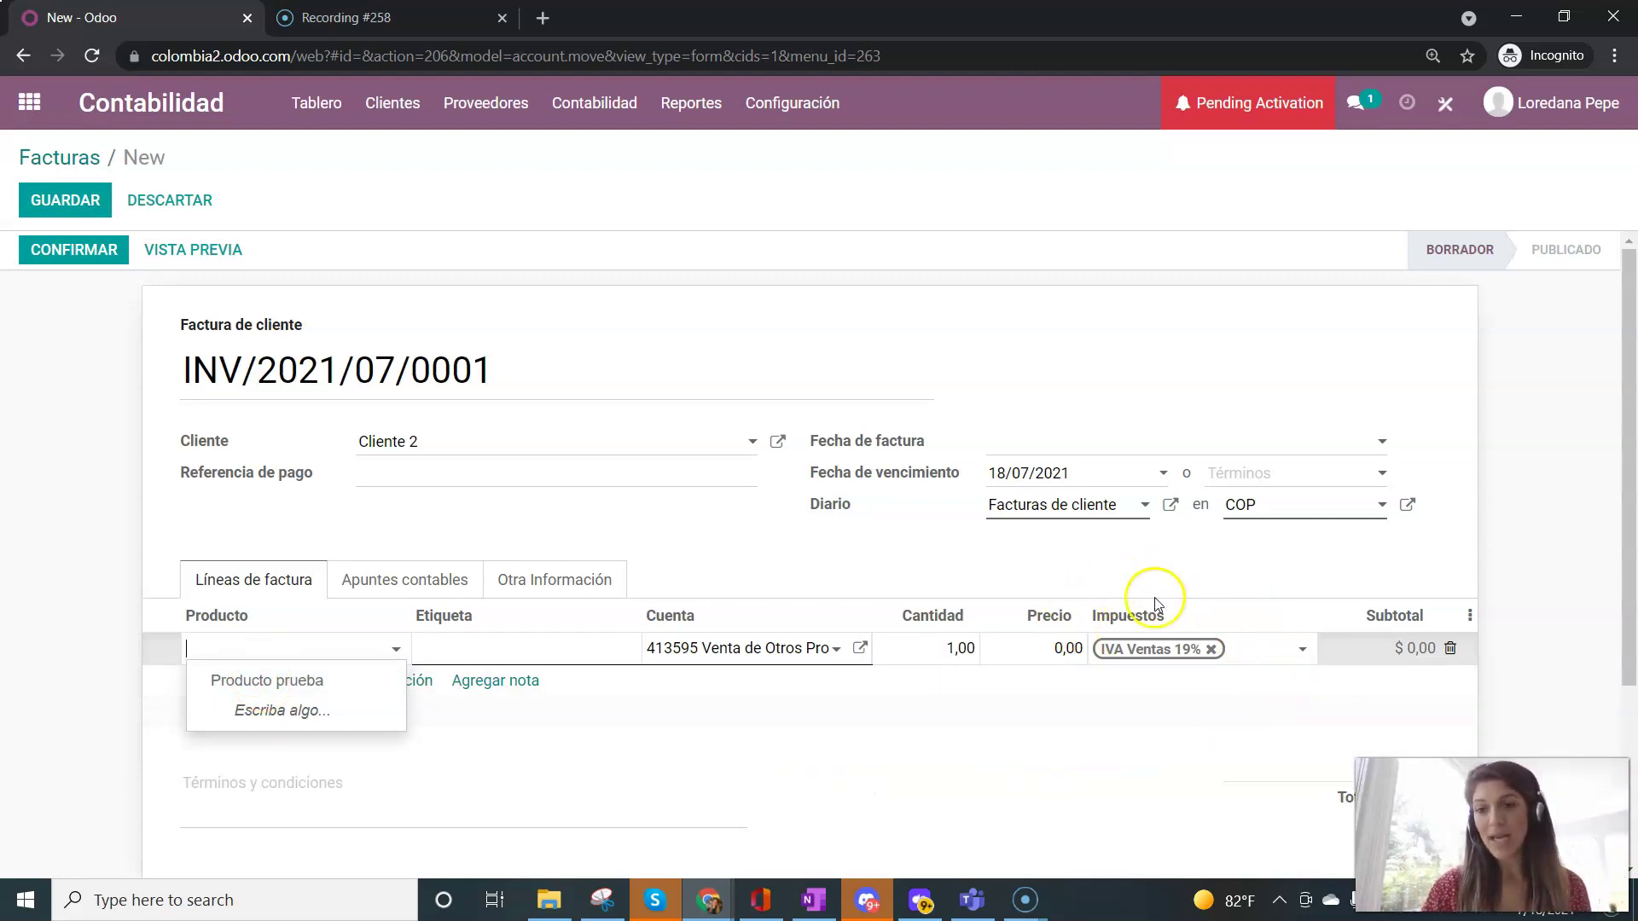
click(257, 668)
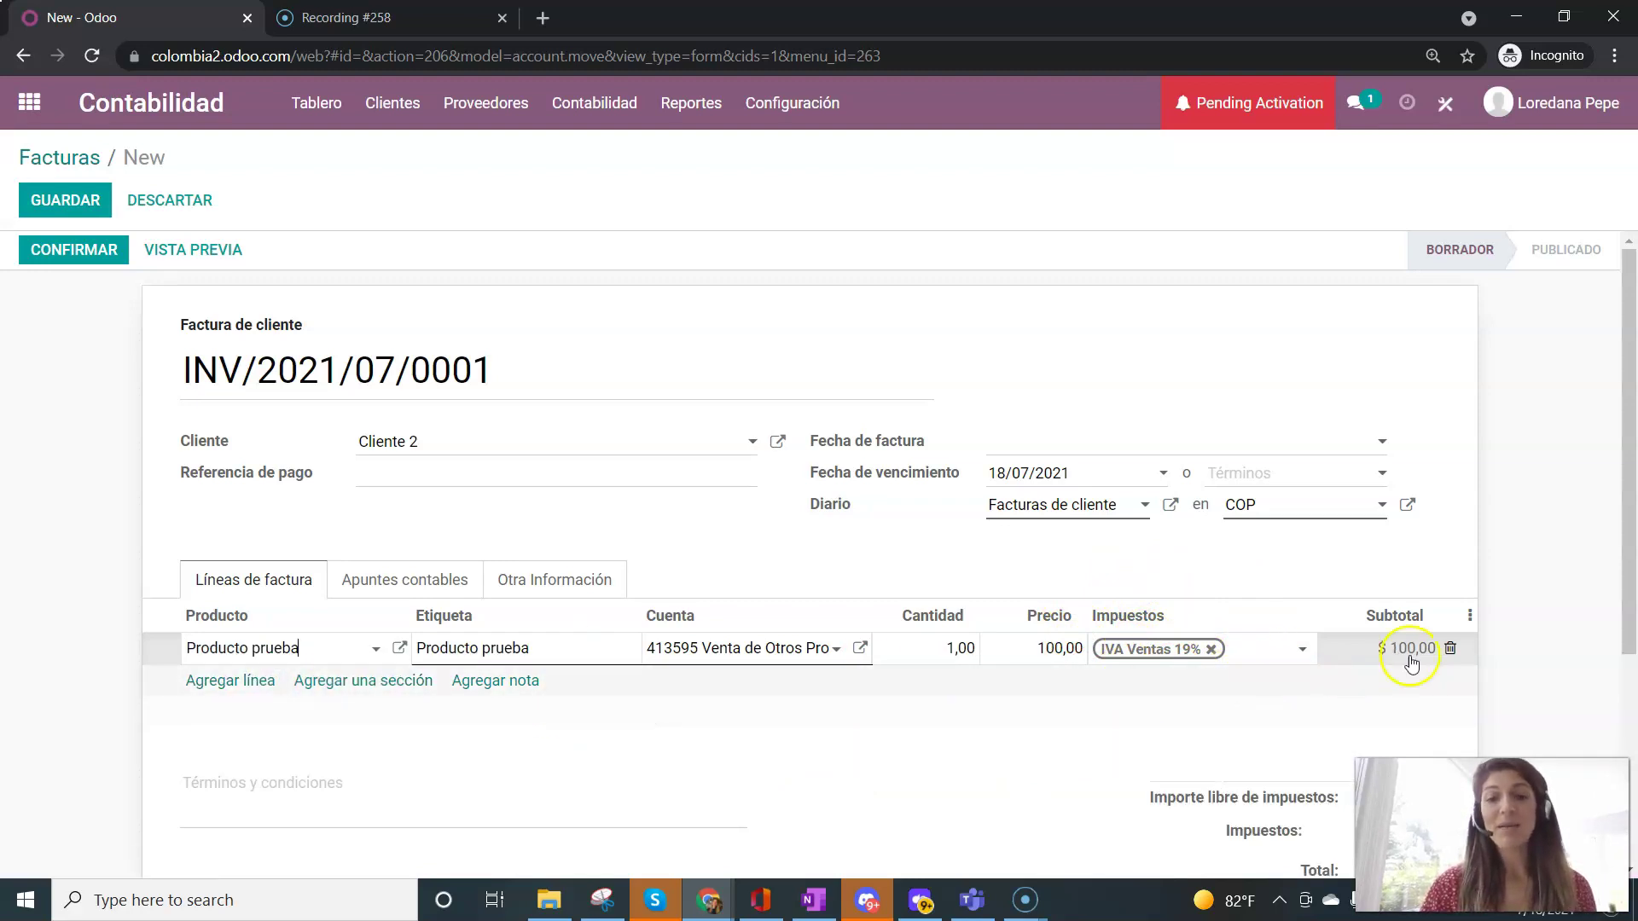
click(1085, 337)
- Browse the Configuración menu, then leave the invoice for the apps screen, triggering the discard warning
click(791, 104)
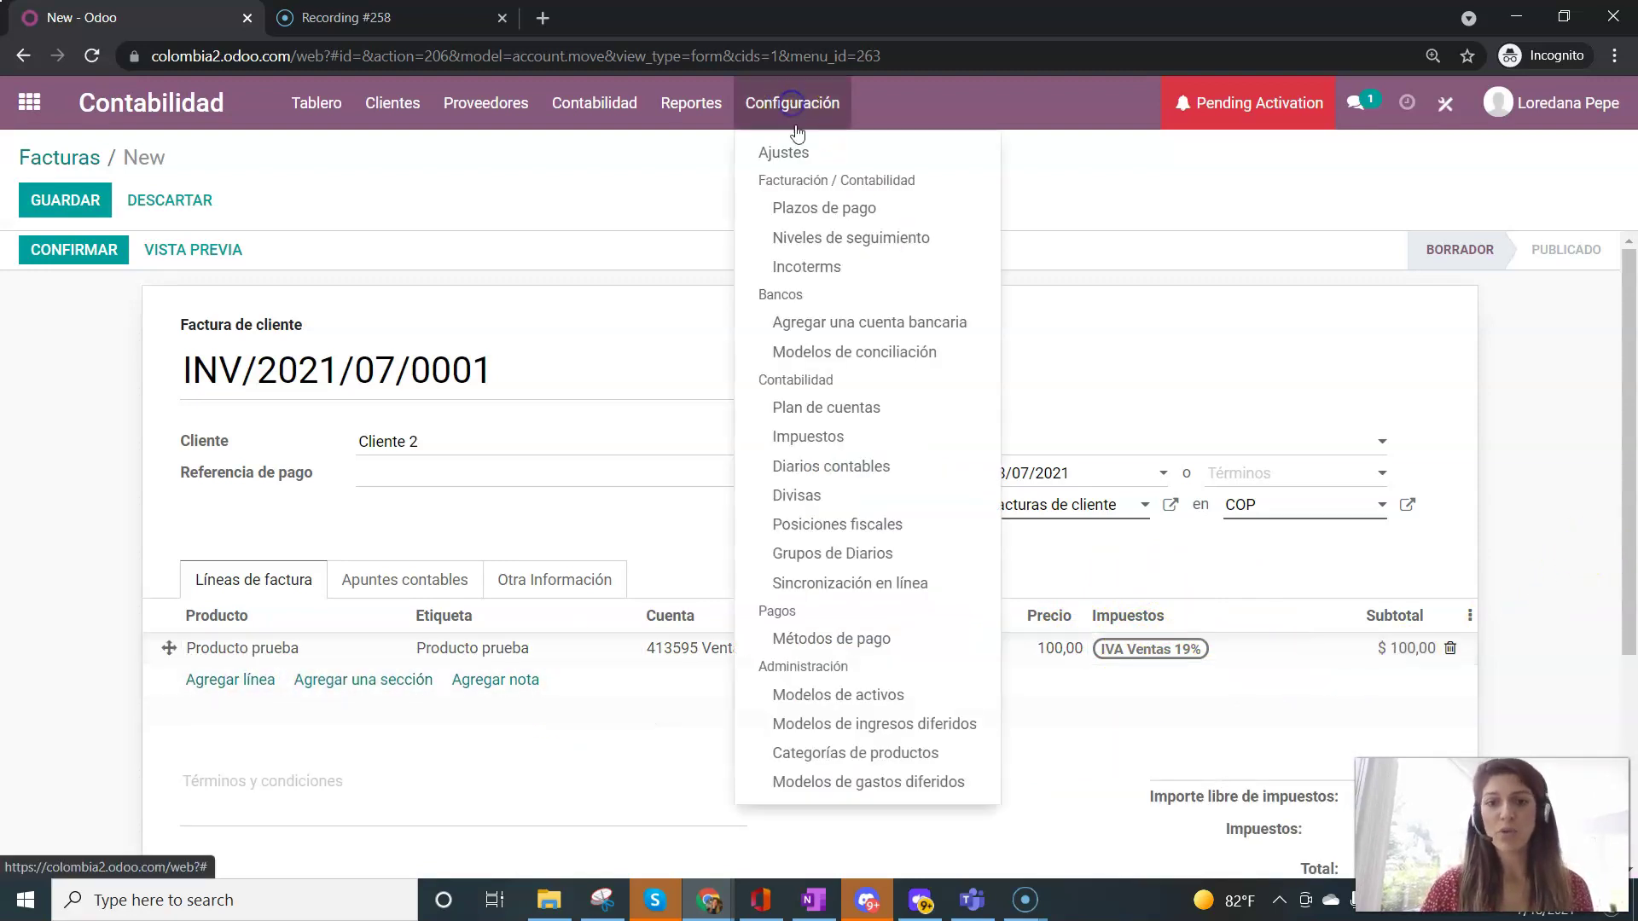
click(1308, 379)
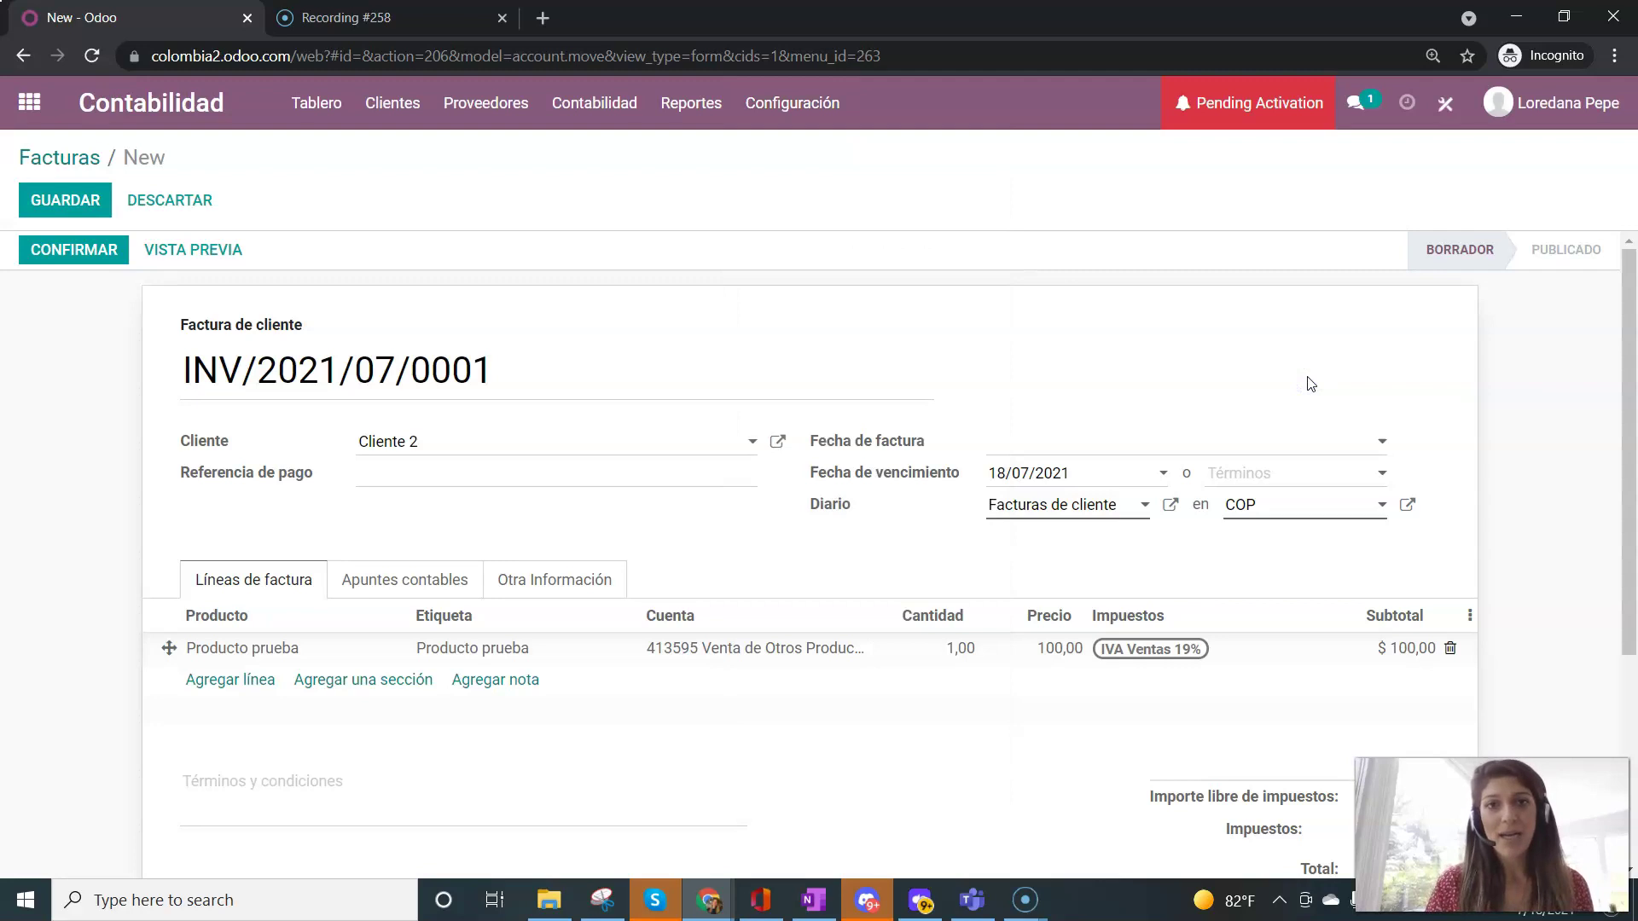
click(813, 105)
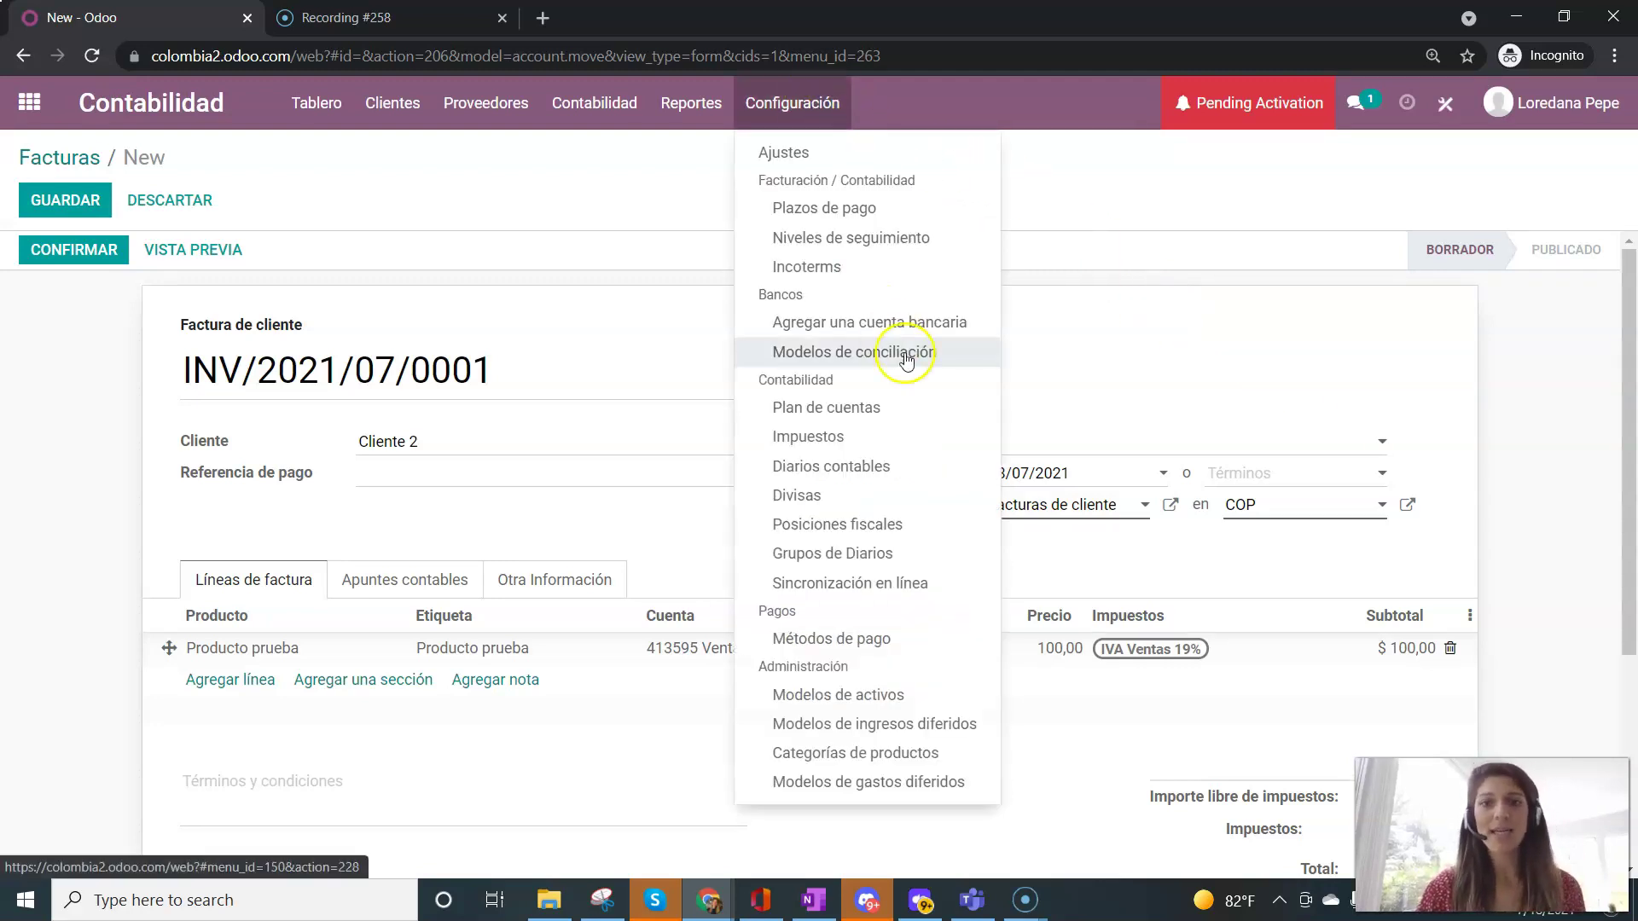
click(823, 433)
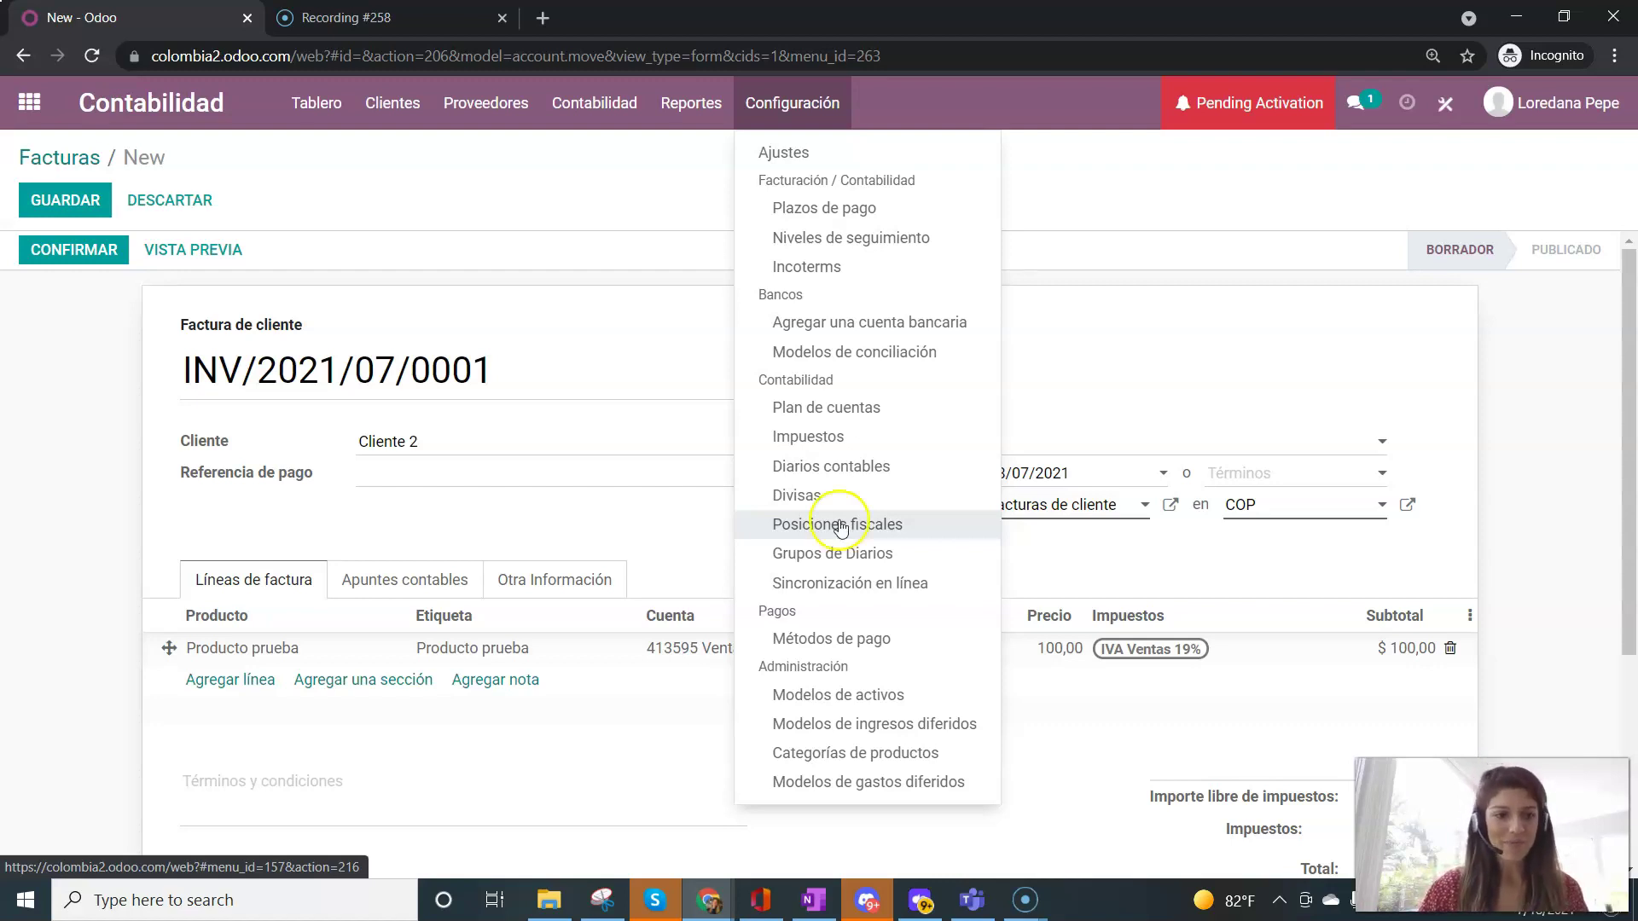
click(395, 201)
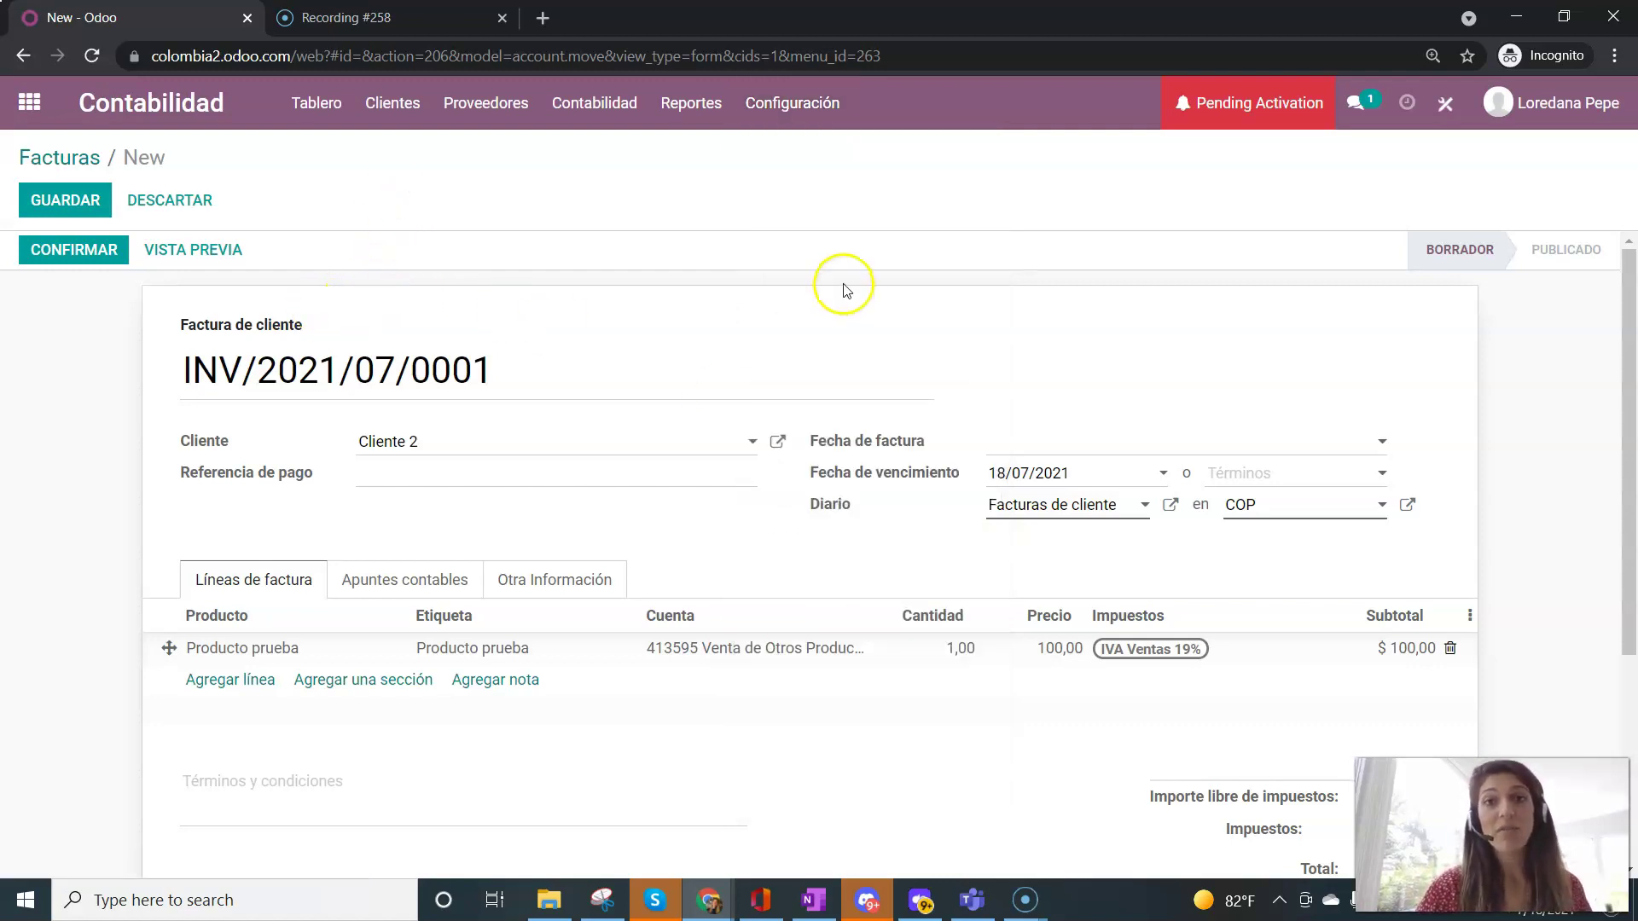
click(34, 103)
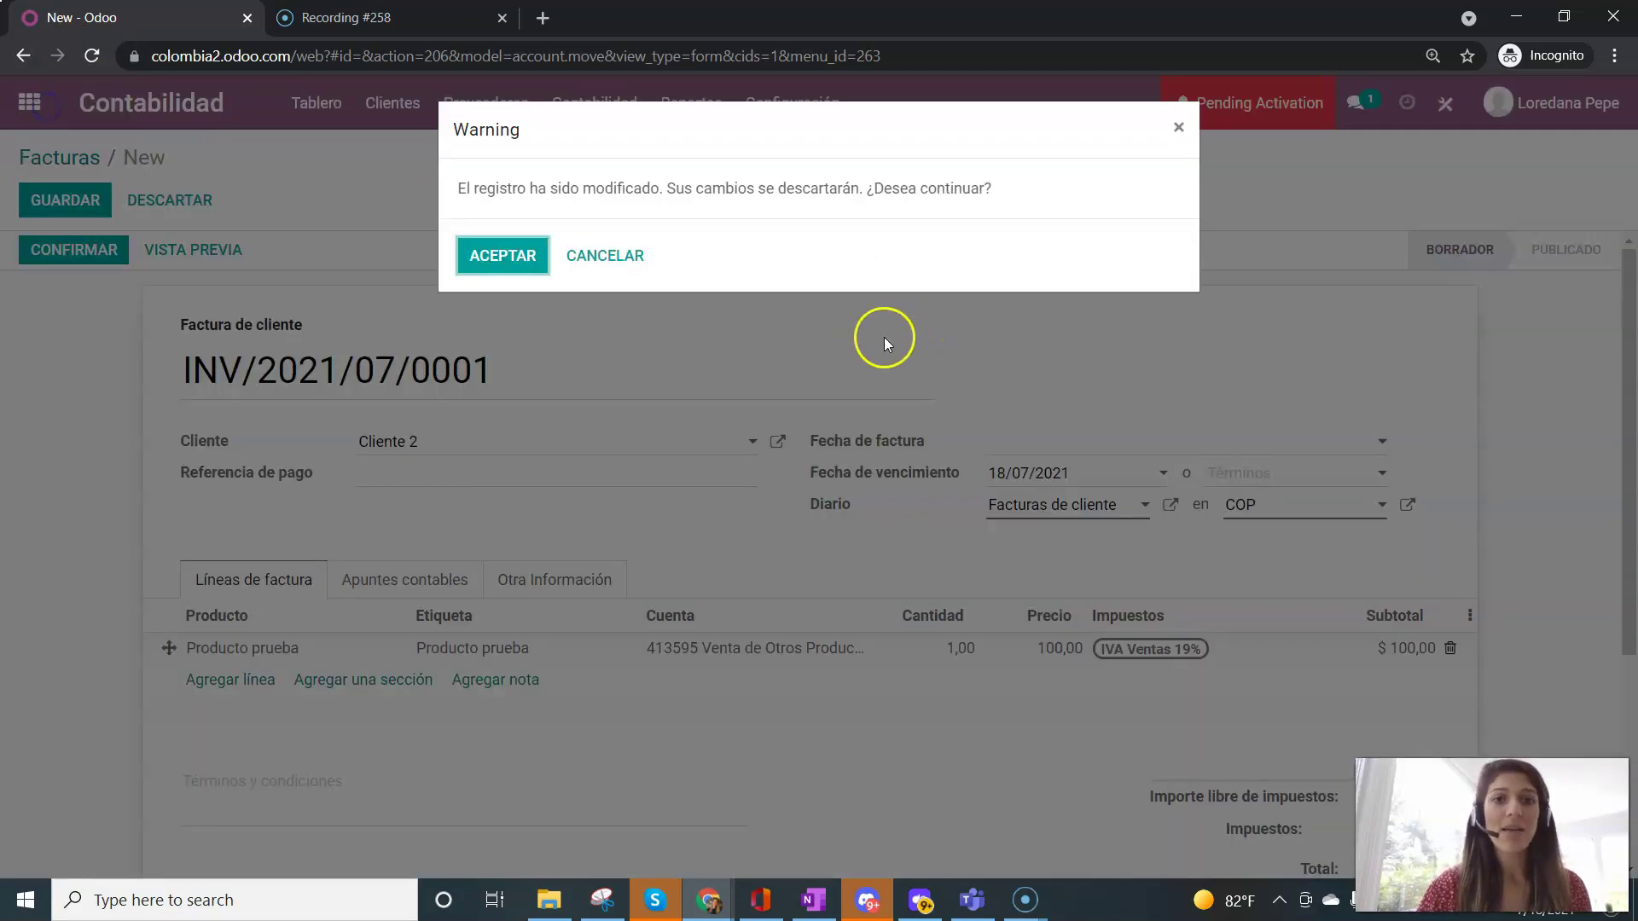
- Accept discarding the invoice and search the home menu for an e-mail address, getting Sin resultado
click(503, 256)
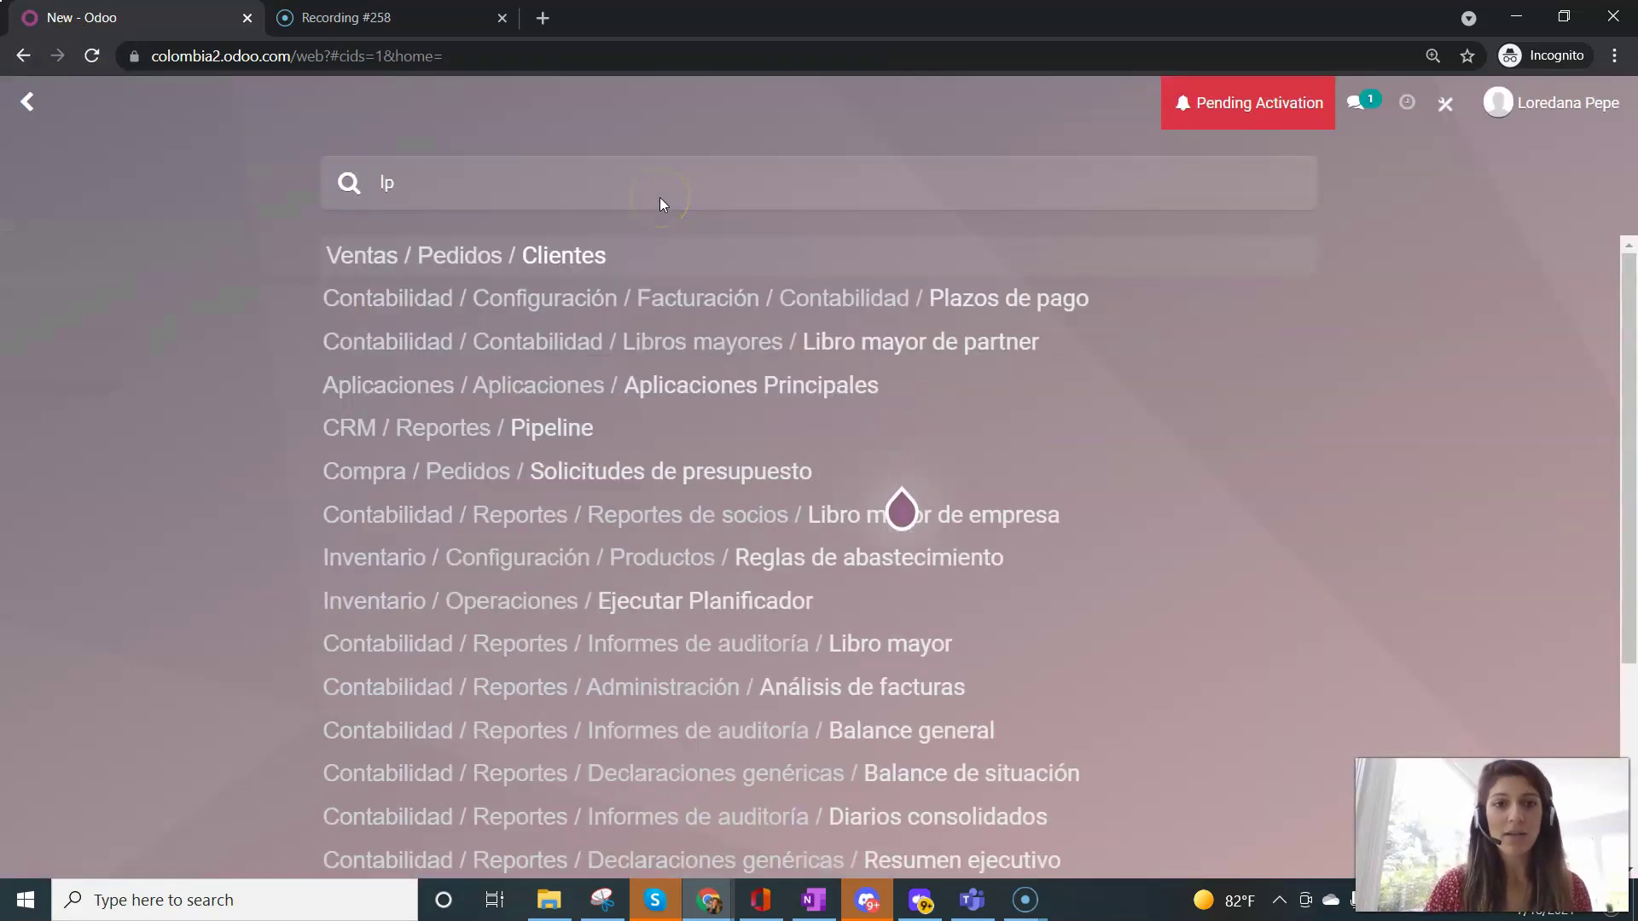
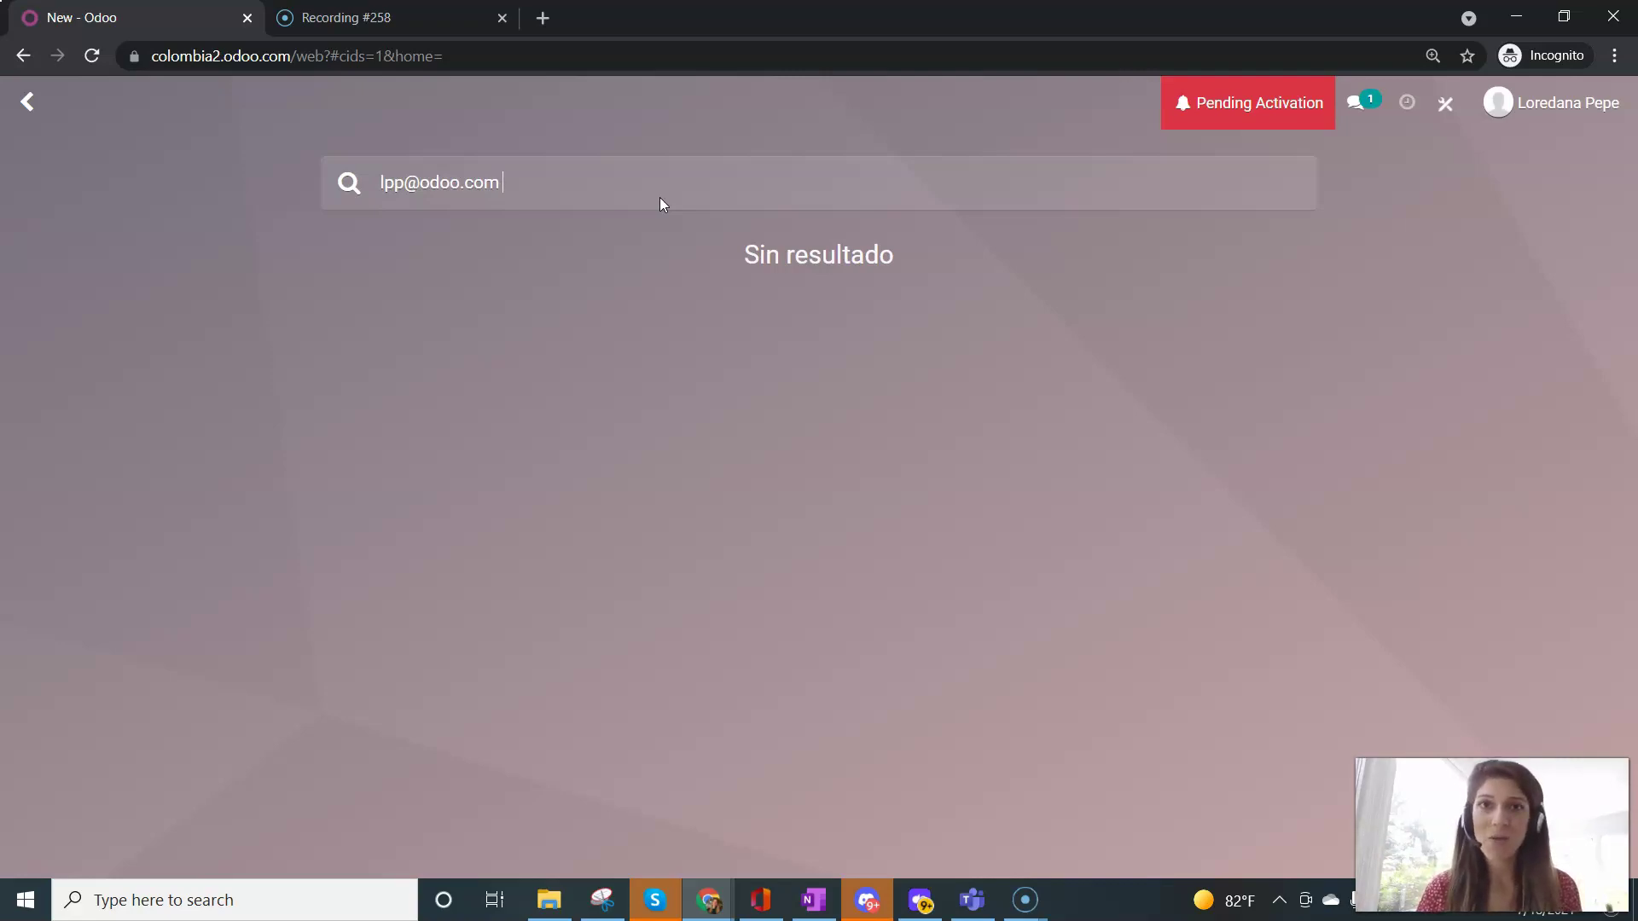
click(843, 165)
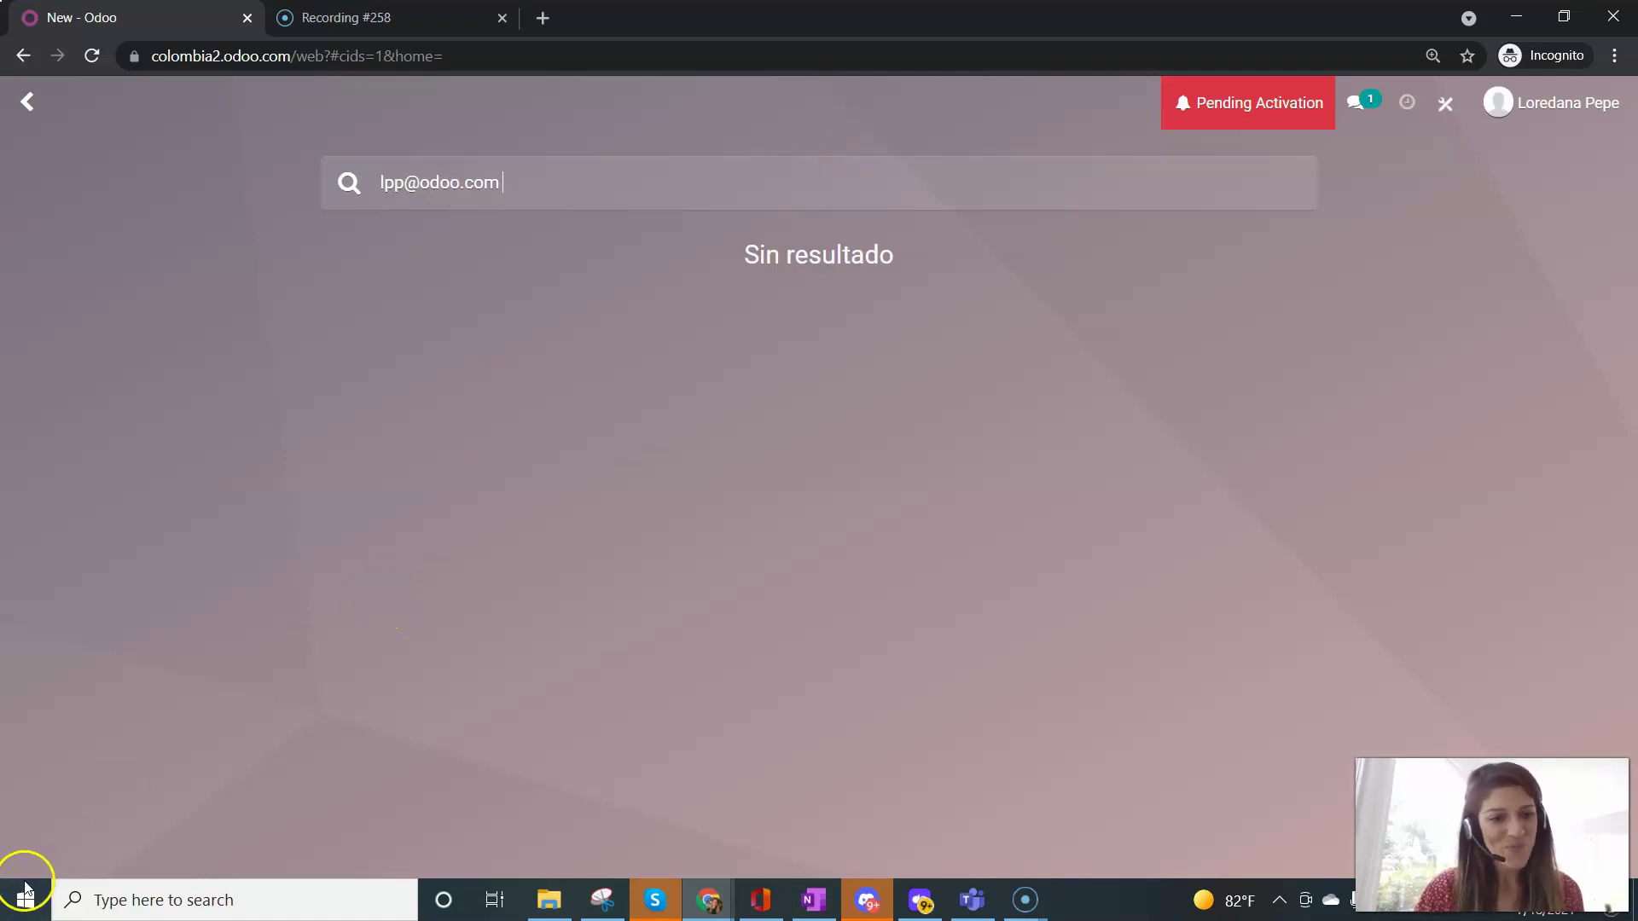